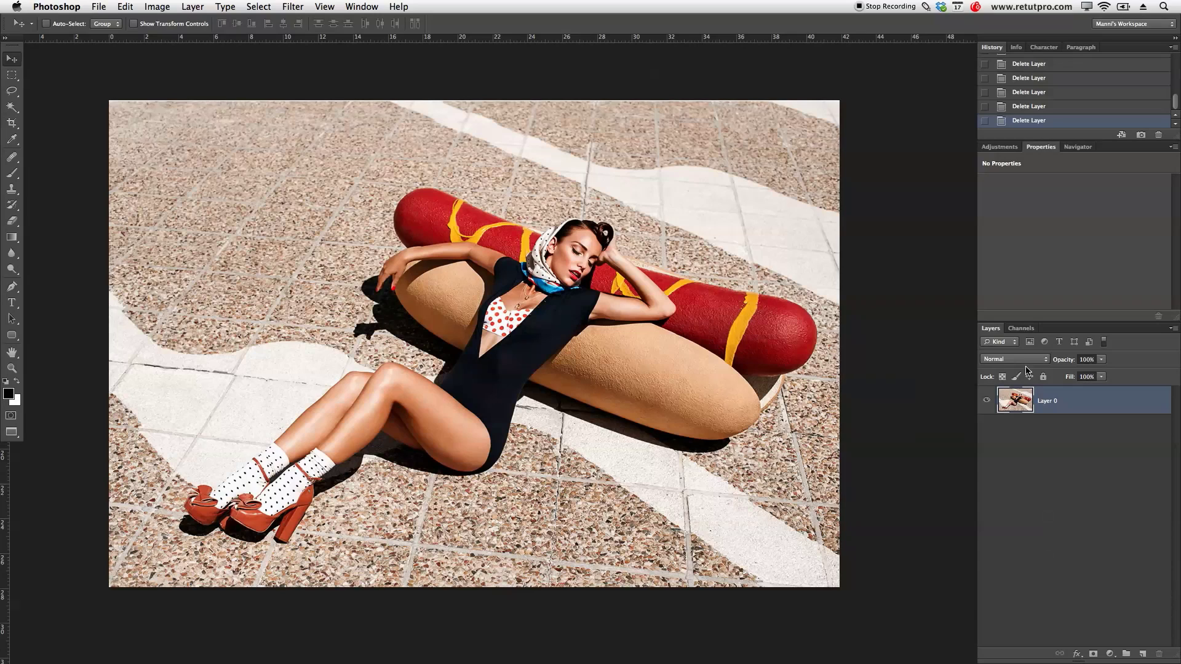
Add a Selective Color adjustment layer above Layer 0 and enlarge its properties area to show all options
{"action": "left_click", "coordinate": [1000, 147]}
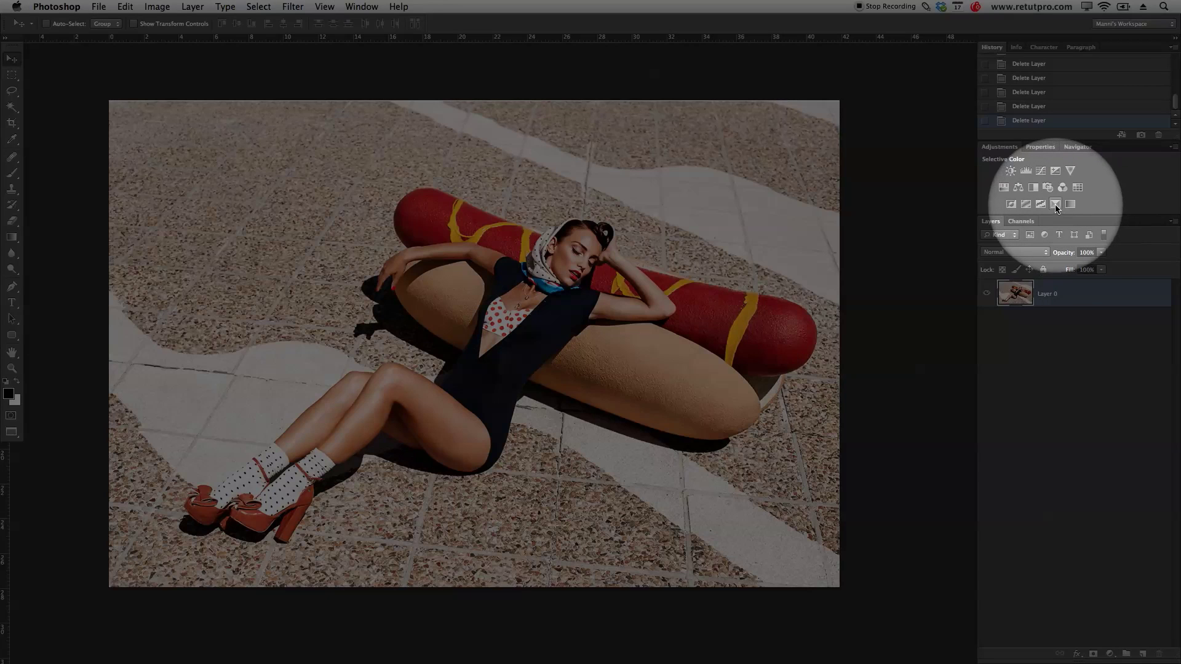
{"action": "left_click", "coordinate": [1056, 204]}
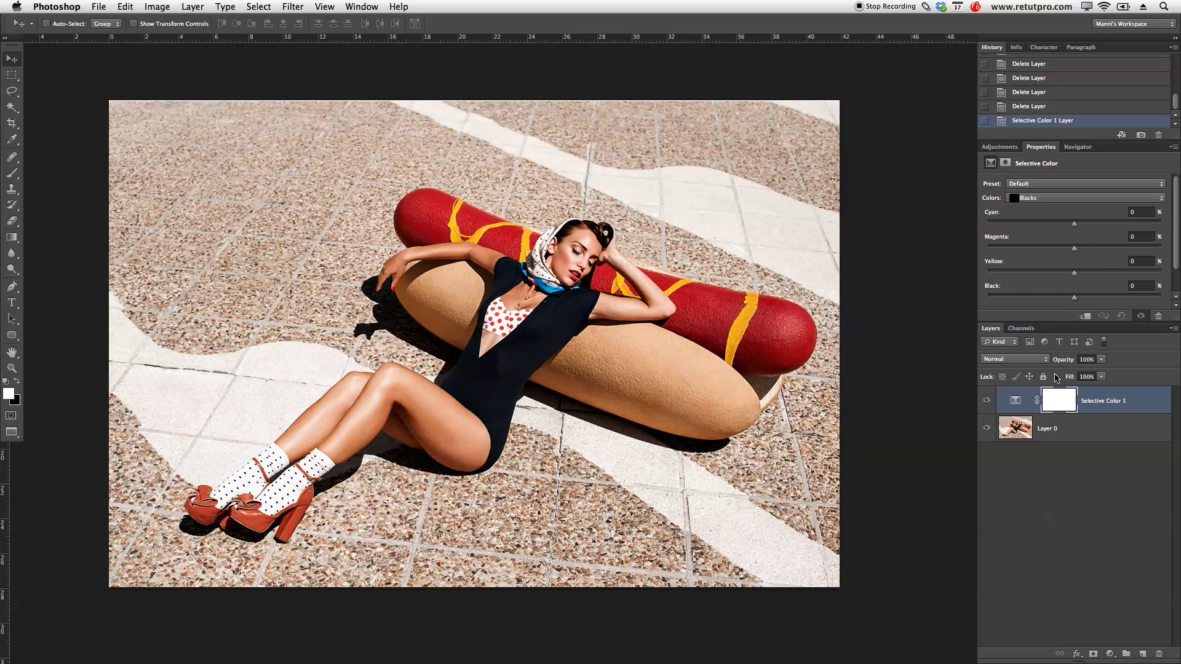
{"action": "mouse_move", "coordinate": [1055, 326]}
{"action": "left_mouse_down"}
{"action": "mouse_move", "coordinate": [1055, 361]}
{"action": "mouse_move", "coordinate": [1055, 337]}
{"action": "left_mouse_up"}
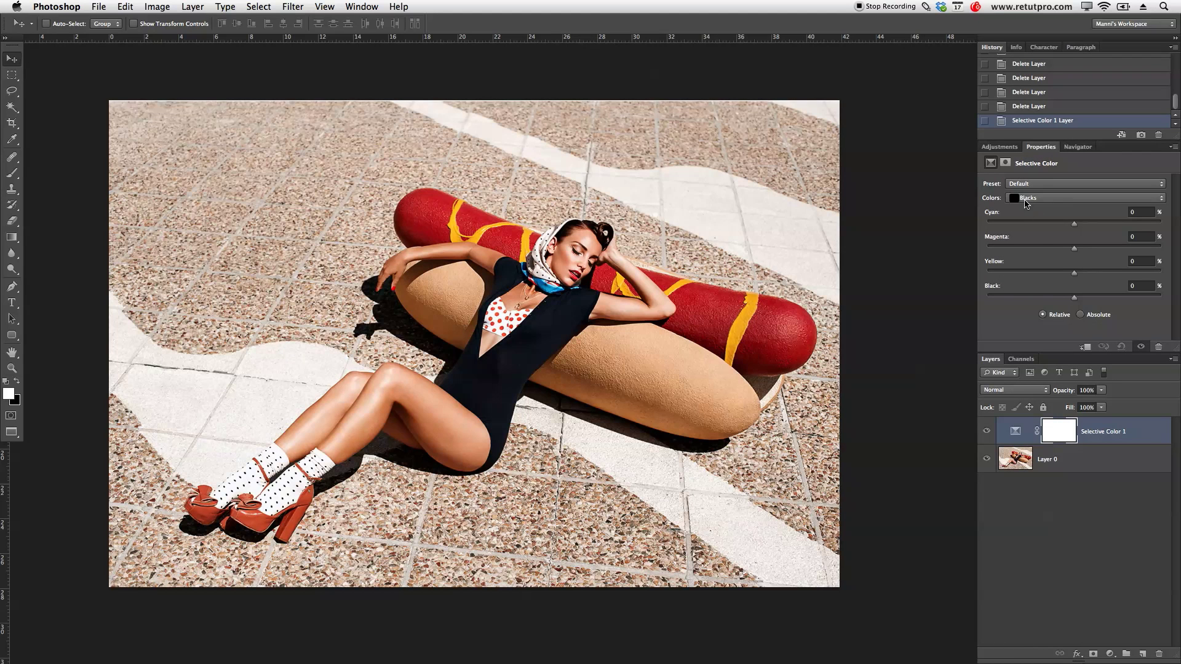
{"action": "left_click", "coordinate": [1026, 198]}
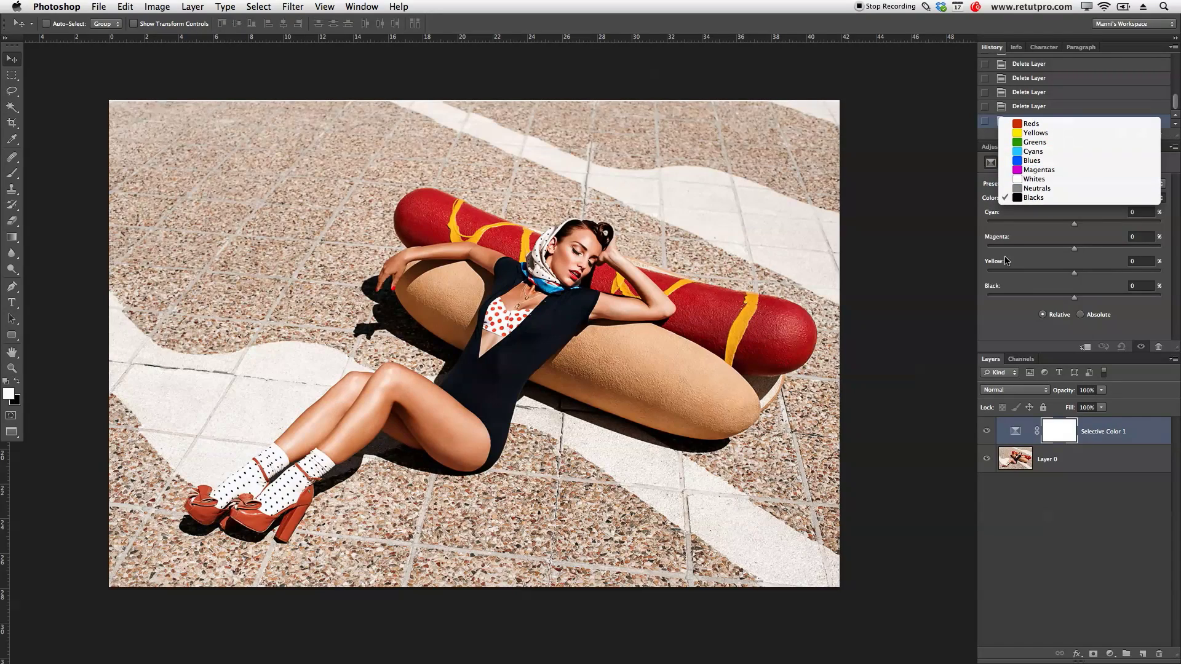
{"action": "left_click", "coordinate": [1000, 311]}
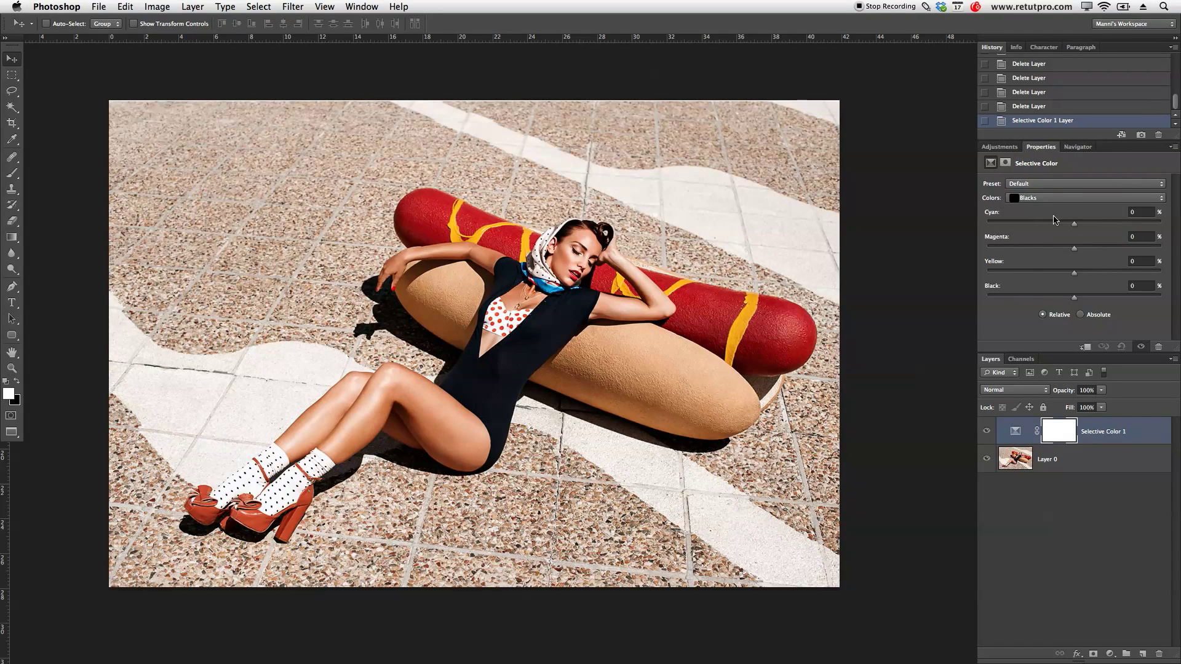
In the Selective Color adjustment, set the Neutrals to Cyan -16, Magenta +10, Yellow -4 and Black -13
{"action": "left_click", "coordinate": [1039, 198]}
{"action": "left_click", "coordinate": [1043, 192]}
{"action": "left_click", "coordinate": [1048, 197]}
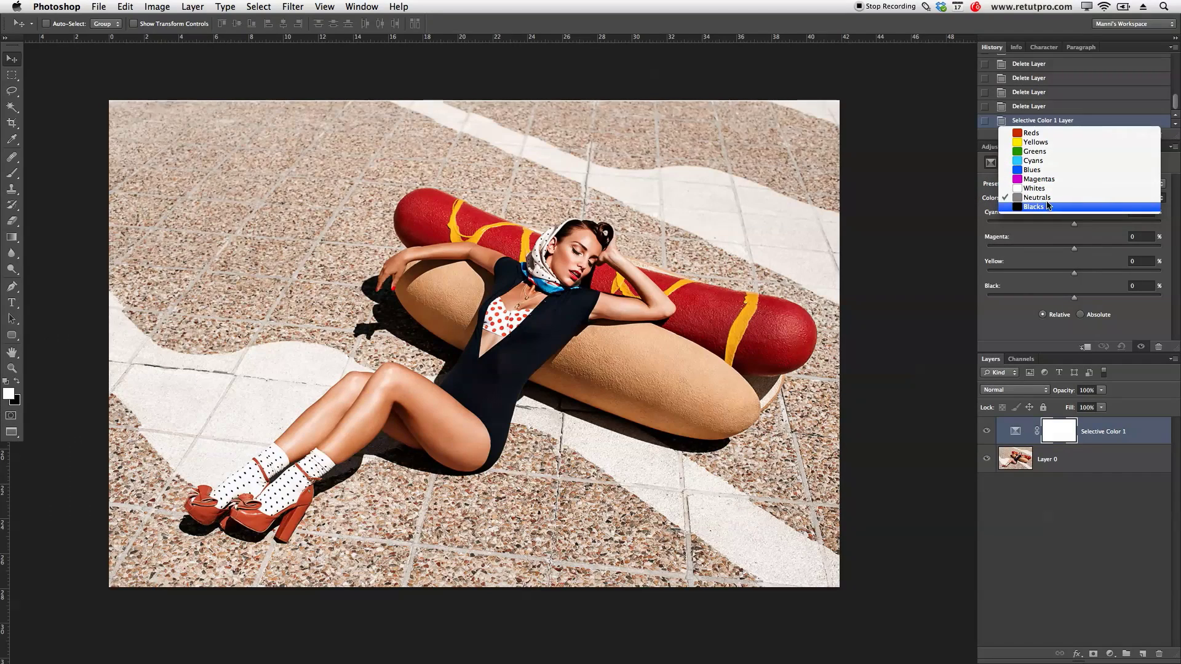
{"action": "left_click", "coordinate": [1046, 197]}
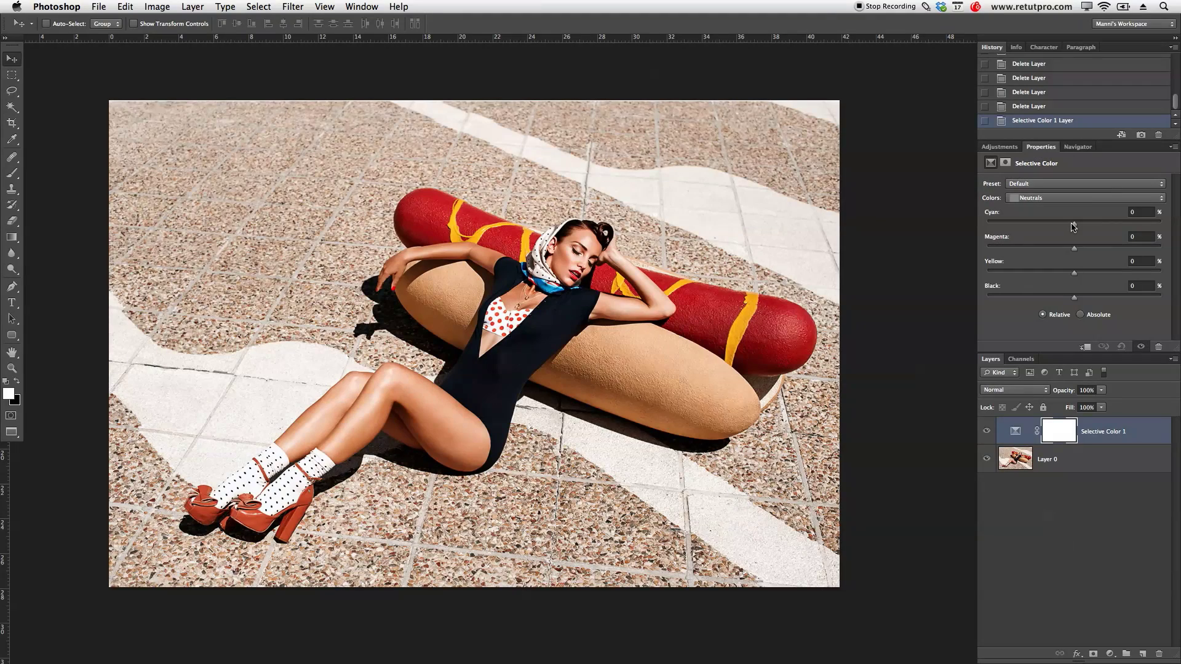
{"action": "left_click_drag", "start_coordinate": [1074, 227], "coordinate": [1061, 228]}
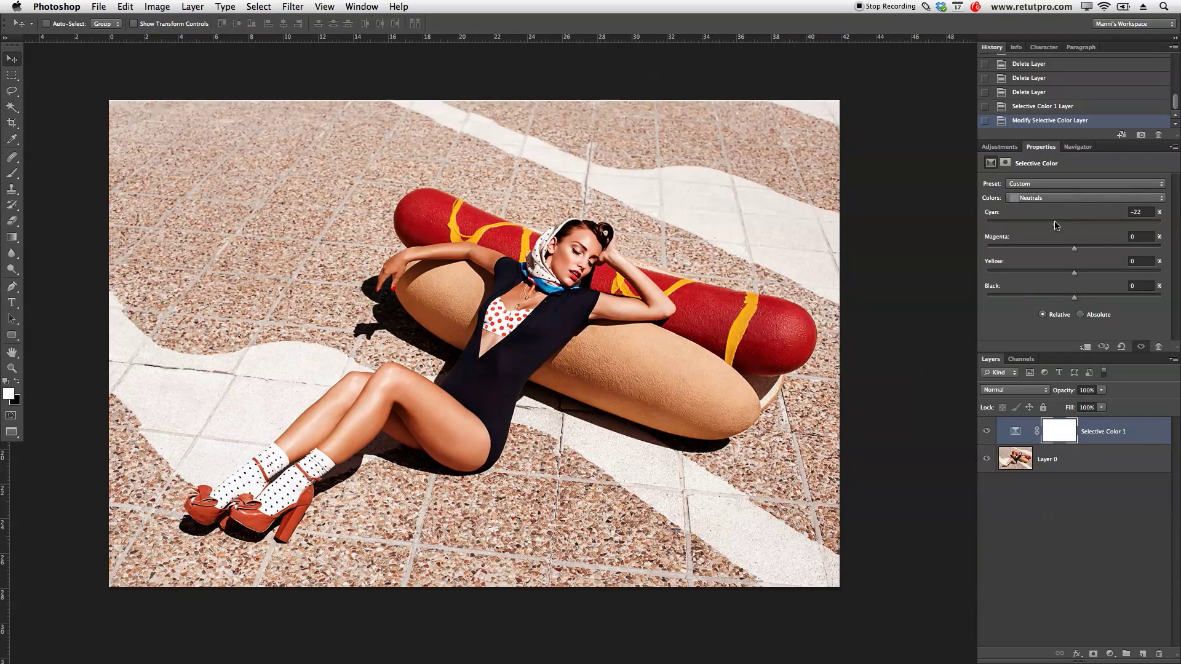
{"action": "left_click_drag", "start_coordinate": [1056, 226], "coordinate": [1001, 228]}
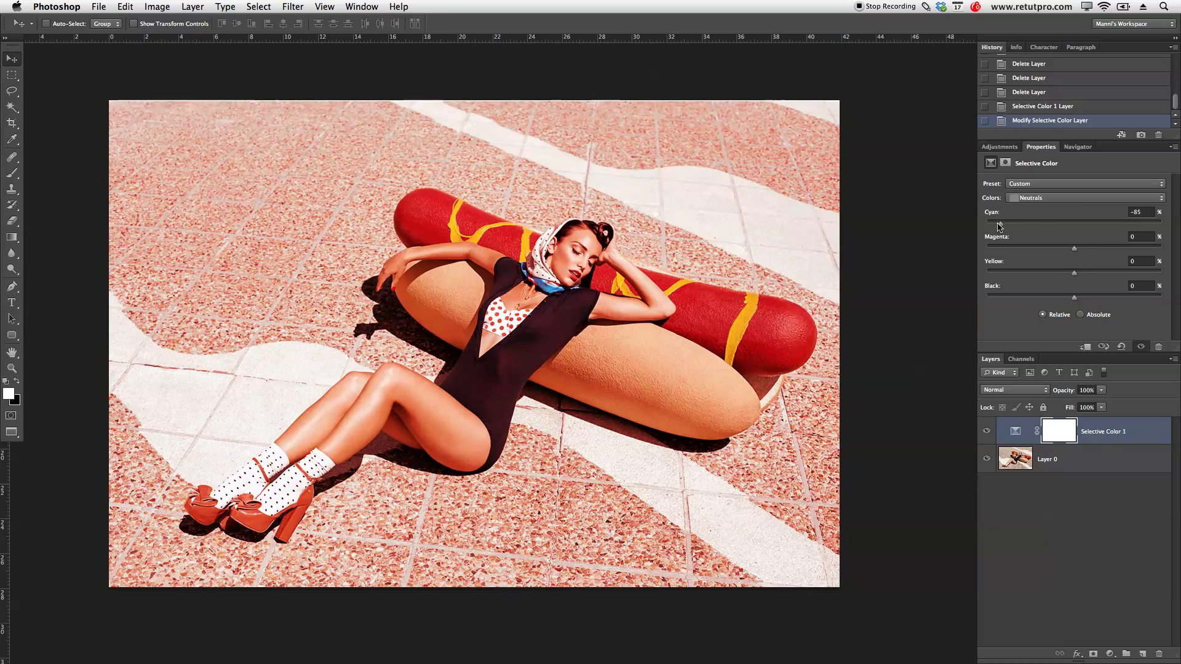
{"action": "left_click", "coordinate": [1137, 224]}
{"action": "left_click_drag", "start_coordinate": [1130, 231], "coordinate": [1076, 280]}
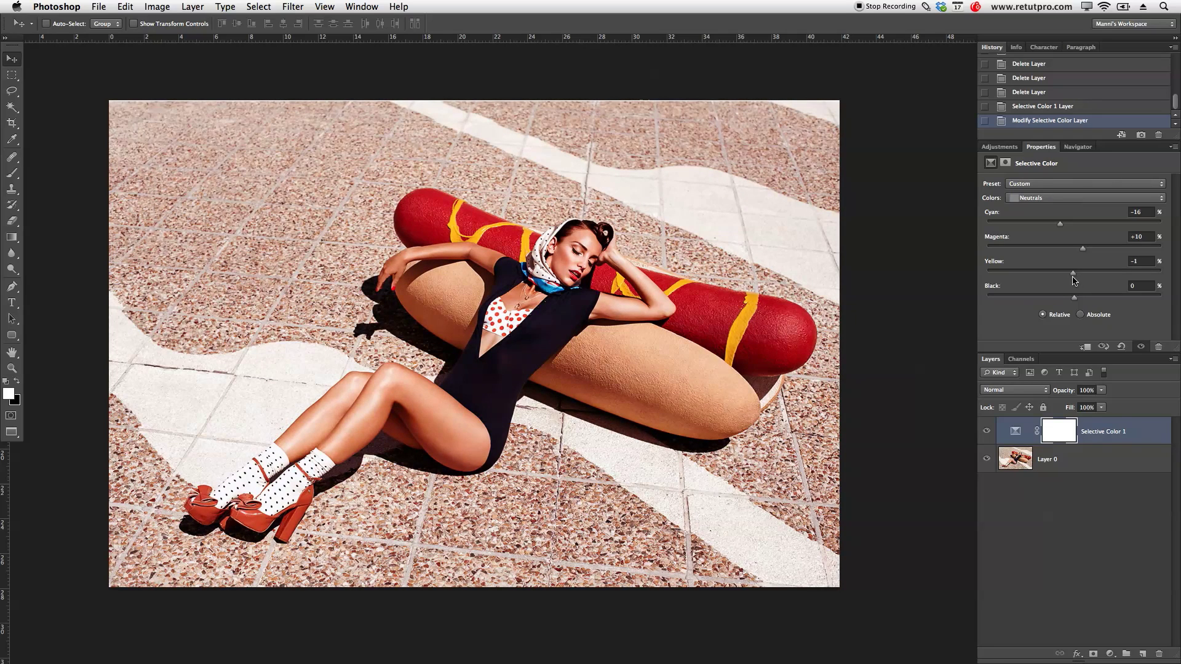
{"action": "left_click_drag", "start_coordinate": [1072, 280], "coordinate": [1070, 281]}
{"action": "left_click_drag", "start_coordinate": [1071, 300], "coordinate": [1052, 300]}
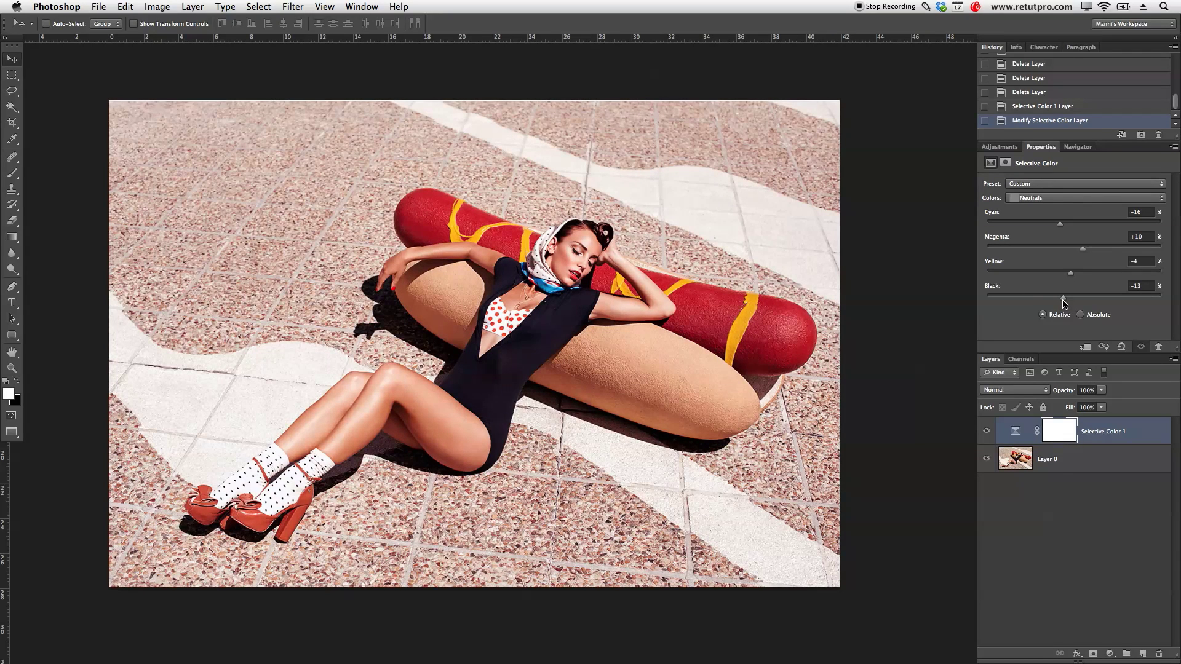
Set the Black amount of the Blacks range to +13 in the Selective Color adjustment
{"action": "left_click", "coordinate": [1045, 197]}
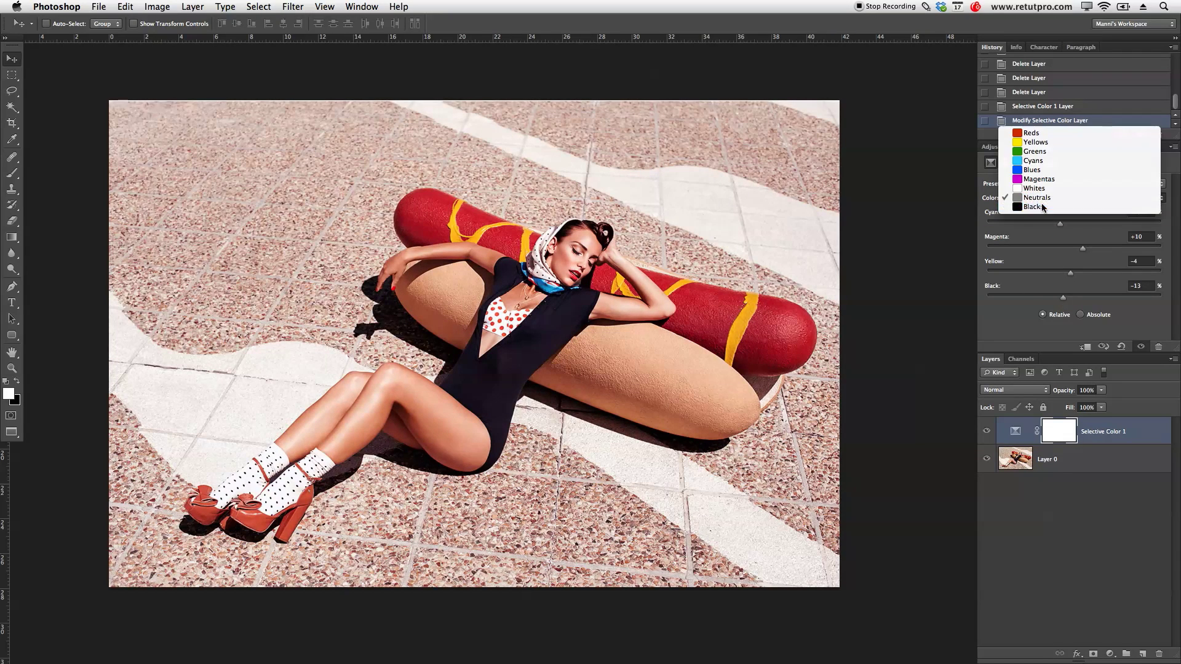
{"action": "left_click", "coordinate": [1046, 211]}
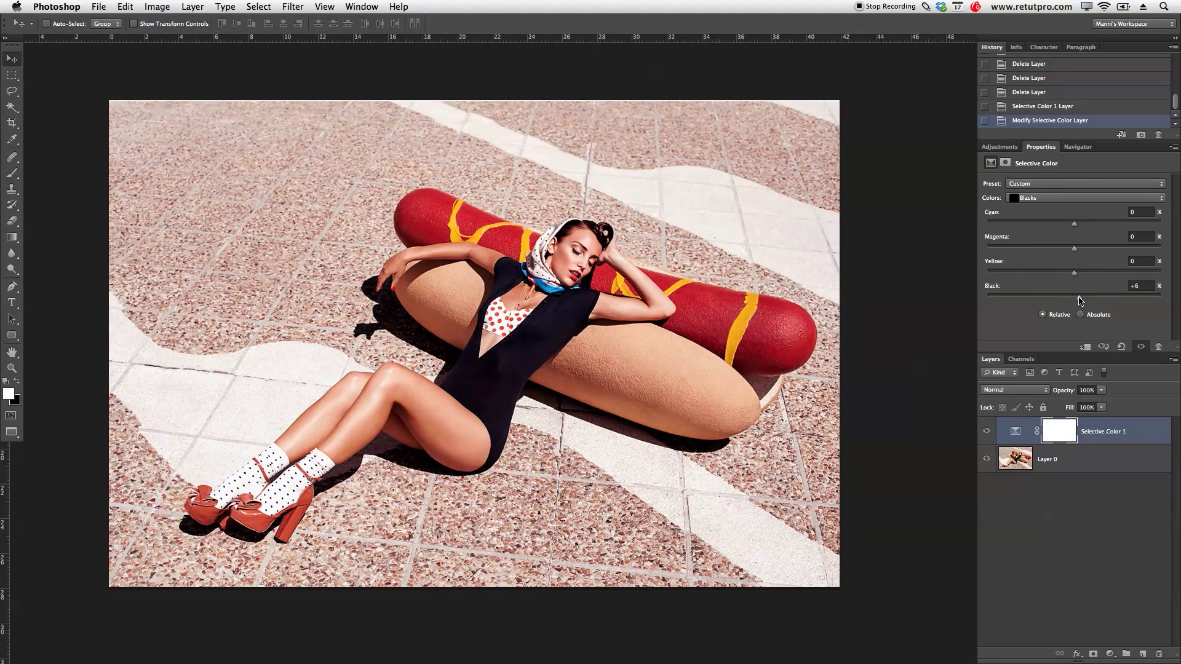
{"action": "left_click_drag", "start_coordinate": [1080, 301], "coordinate": [1085, 300]}
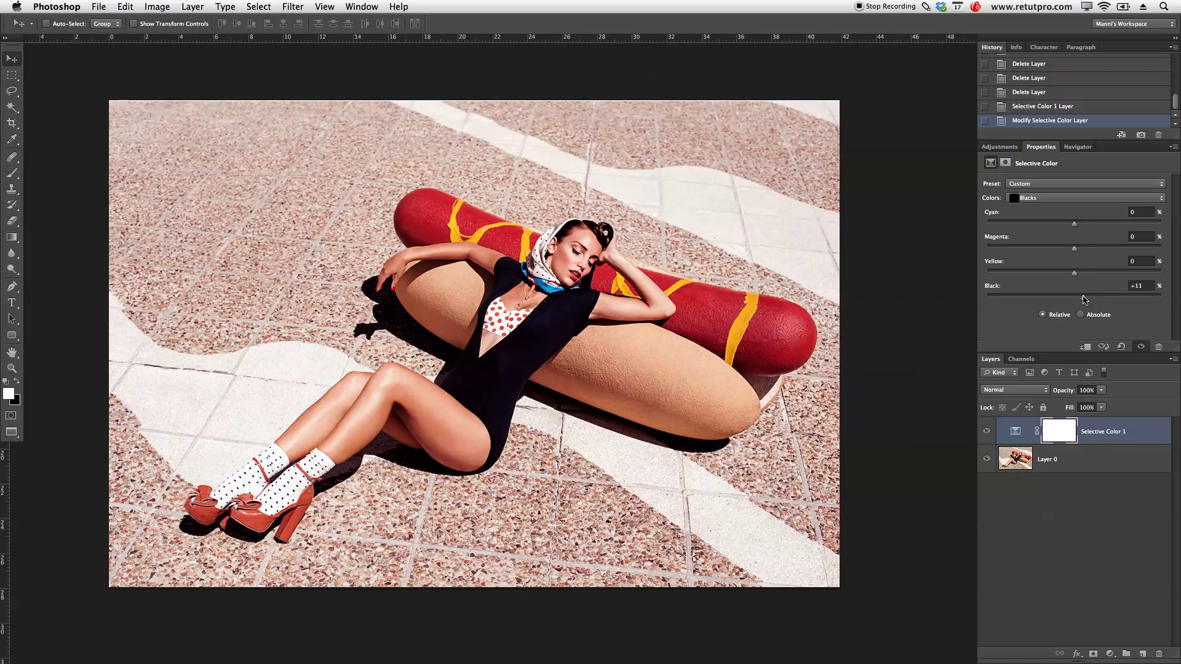
{"action": "left_click_drag", "start_coordinate": [1107, 300], "coordinate": [1087, 298]}
{"action": "left_click", "coordinate": [1049, 199]}
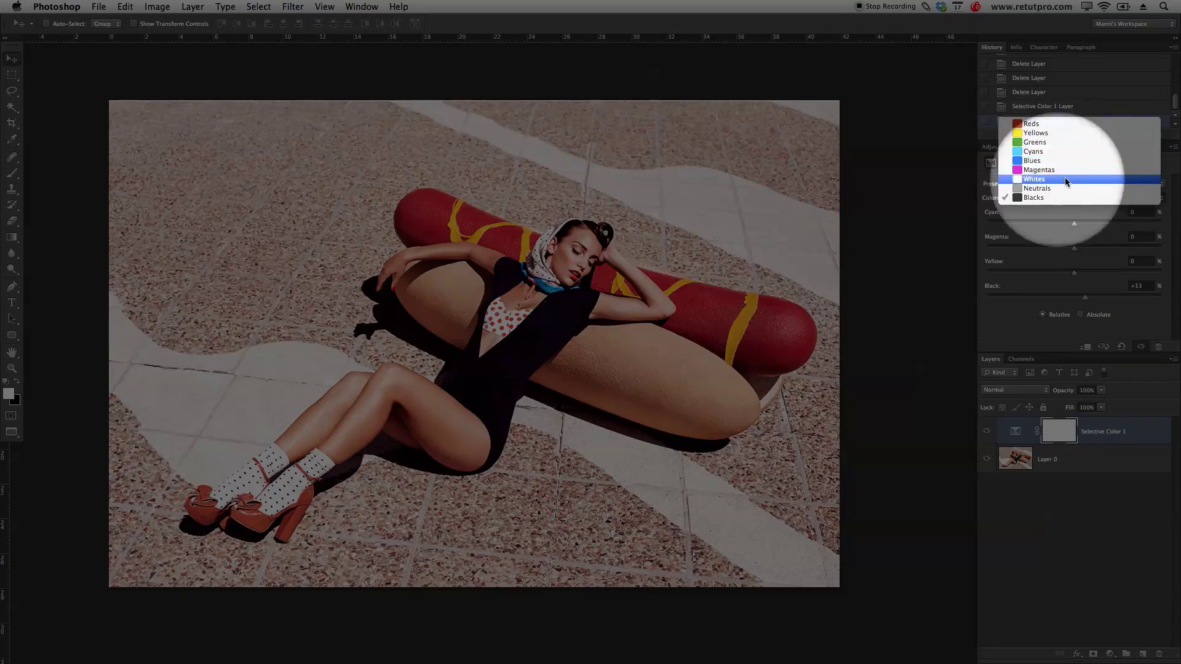
{"action": "left_click", "coordinate": [1174, 183]}
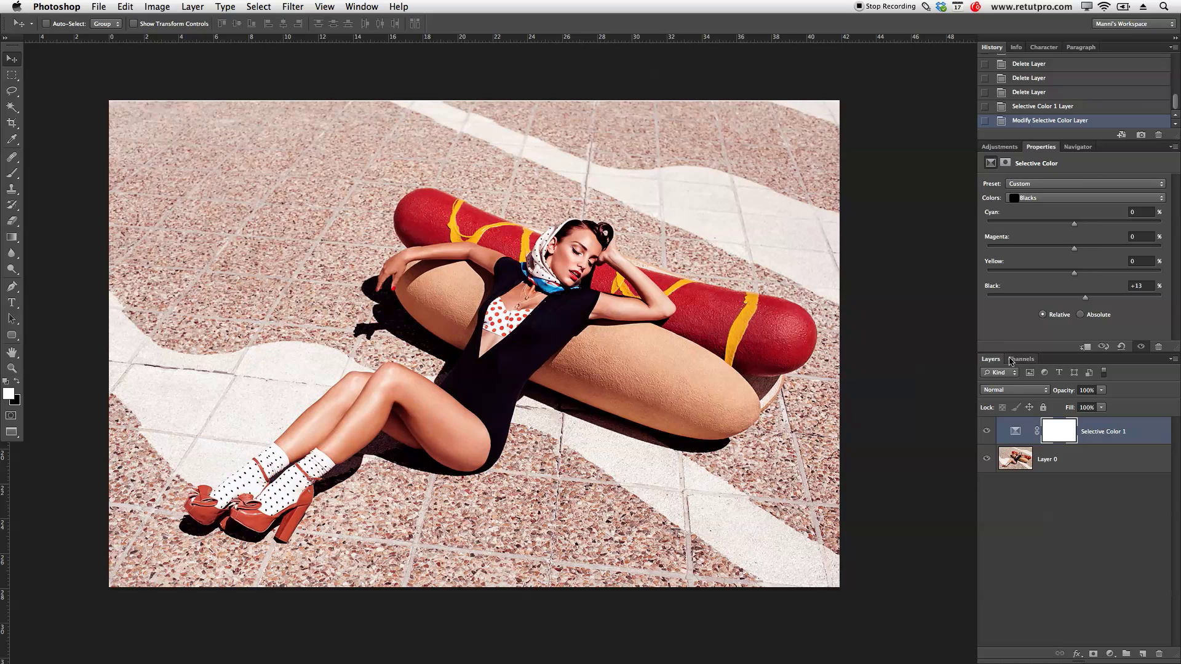
Try Screen blending at 25% opacity on the Selective Color layer and compare the image with and without it
{"action": "left_click", "coordinate": [1009, 389]}
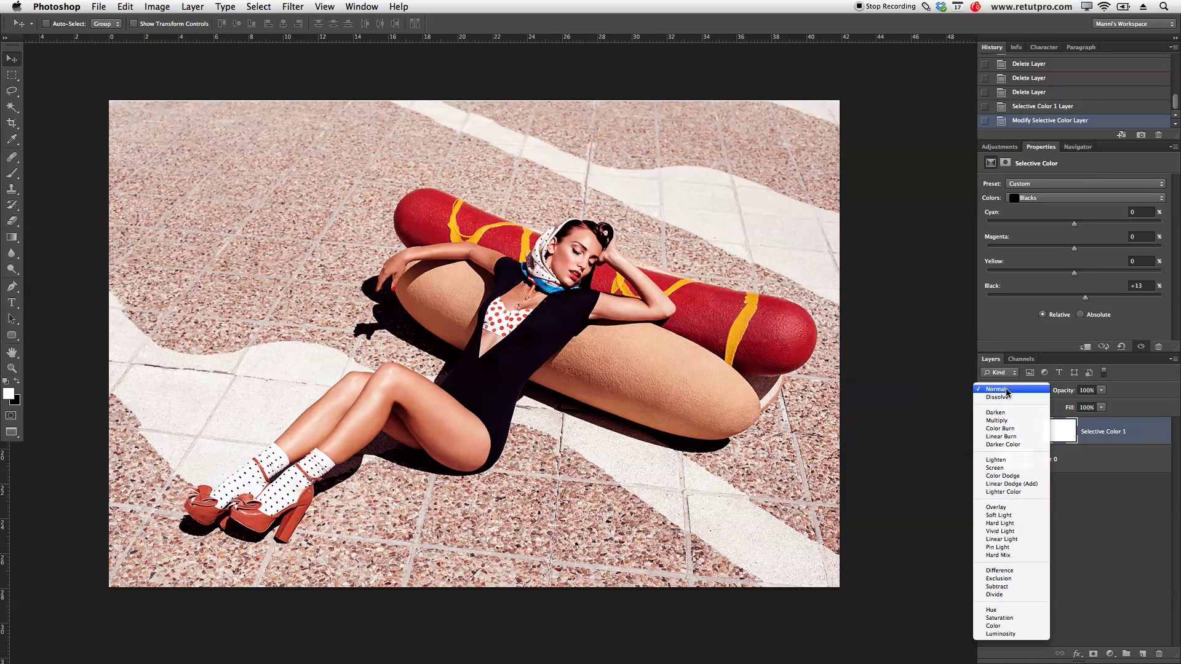
{"action": "left_click", "coordinate": [1009, 469]}
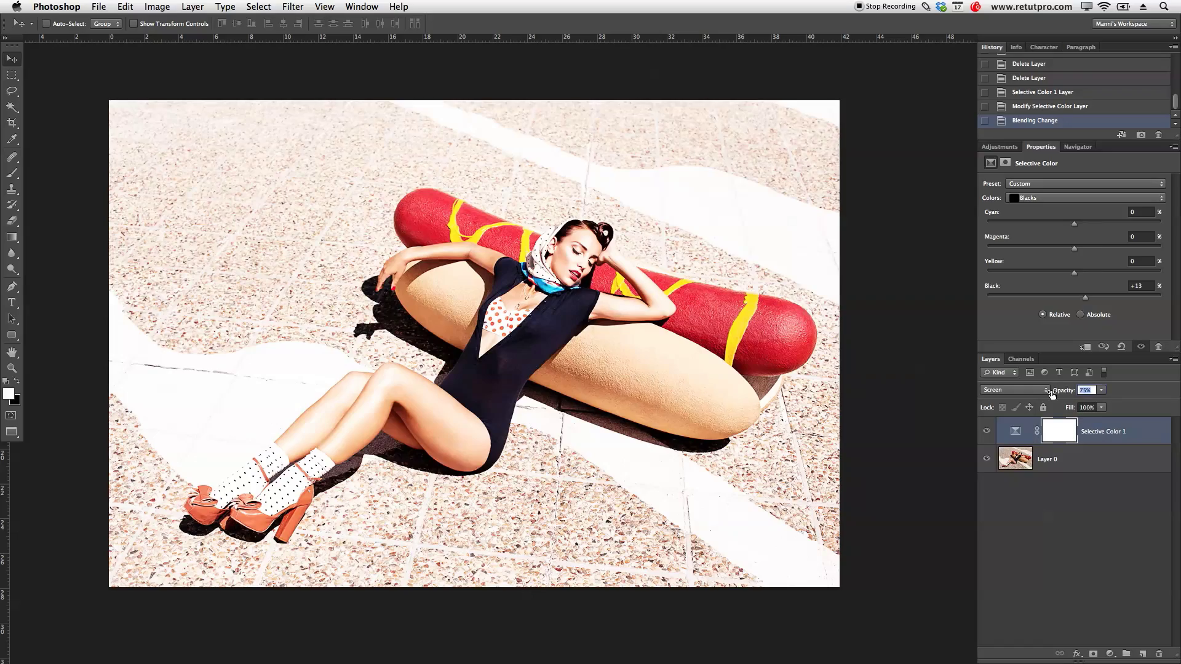
{"action": "left_click_drag", "start_coordinate": [1060, 392], "coordinate": [1017, 397]}
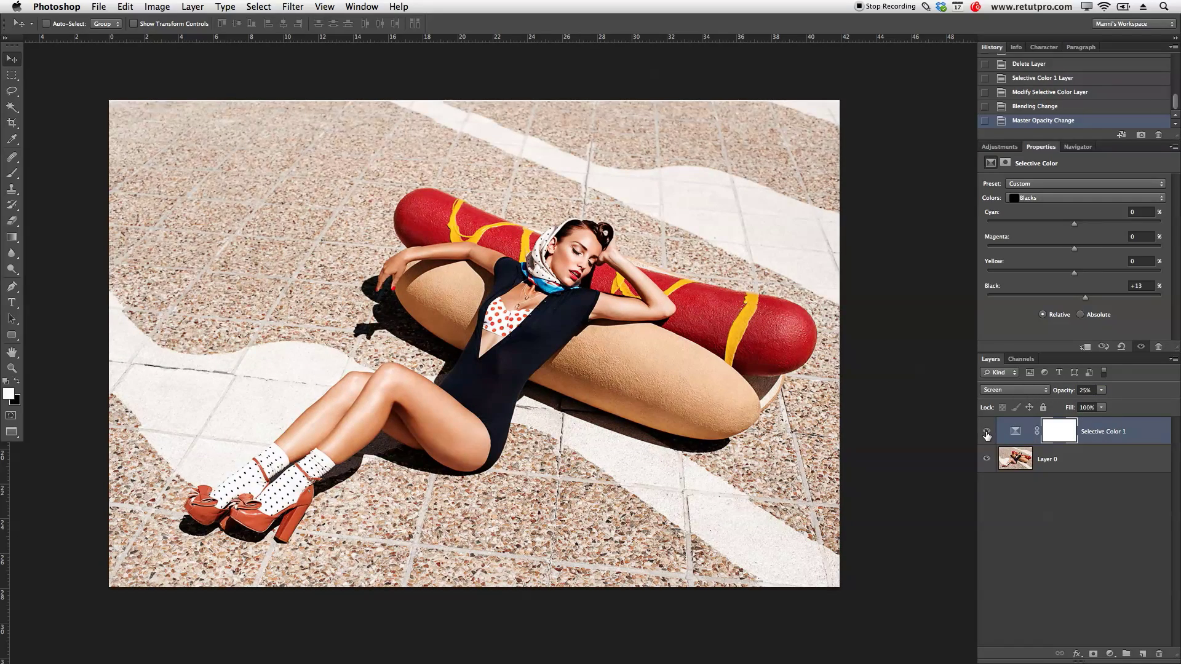
{"action": "left_click", "coordinate": [987, 433]}
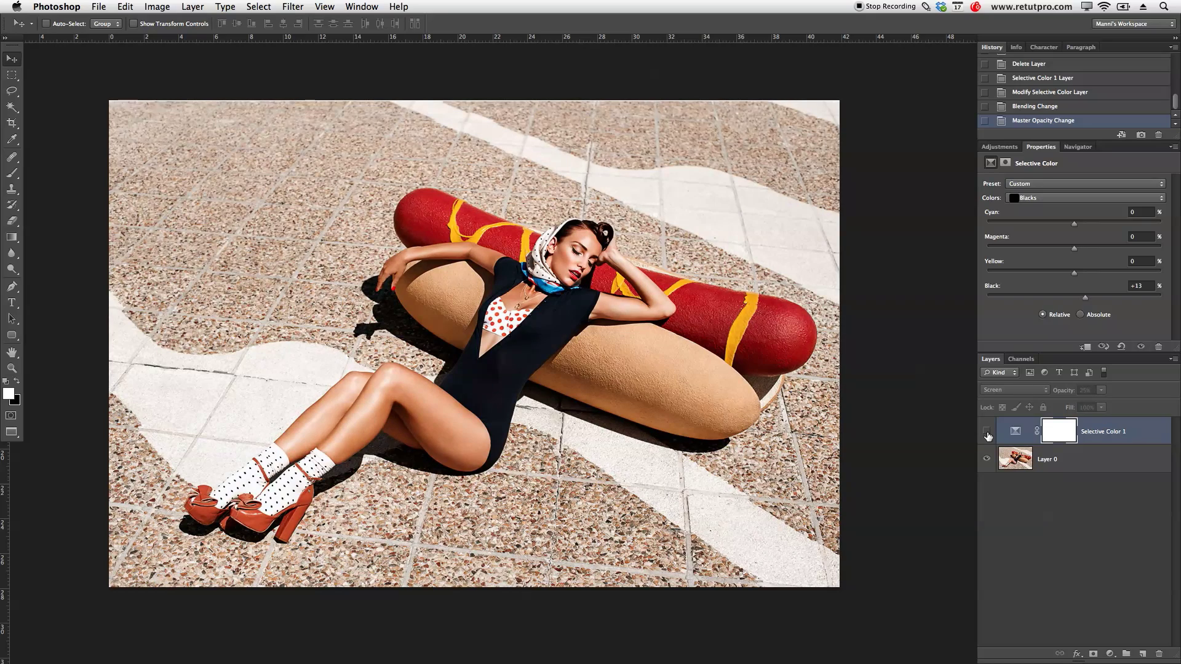
{"action": "left_click", "coordinate": [987, 433]}
{"action": "left_click", "coordinate": [987, 434]}
{"action": "left_click", "coordinate": [987, 433]}
Return the Selective Color layer to Normal blending at 100% opacity
{"action": "left_click", "coordinate": [1009, 391]}
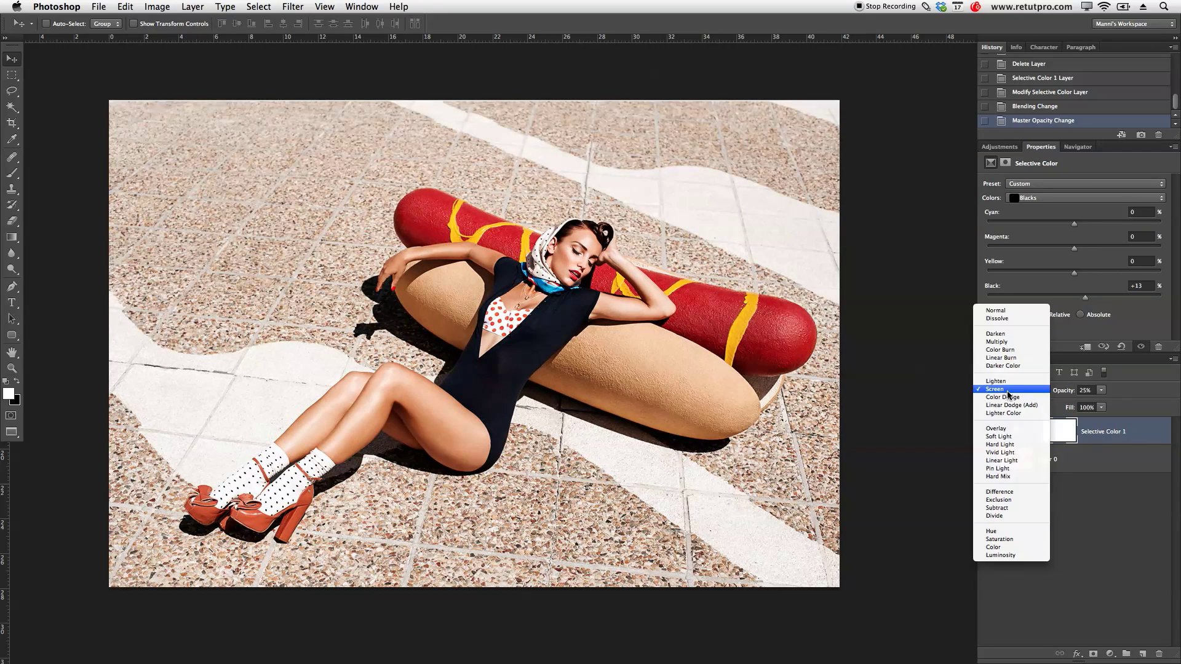
{"action": "left_click", "coordinate": [1005, 310]}
{"action": "left_click_drag", "start_coordinate": [1068, 387], "coordinate": [1153, 400]}
{"action": "left_click_drag", "start_coordinate": [1069, 390], "coordinate": [1092, 391]}
Compare the image with and without the Selective Color layer, and leave the layer hidden
{"action": "left_click", "coordinate": [989, 432]}
{"action": "left_click", "coordinate": [989, 432]}
{"action": "left_click", "coordinate": [989, 432]}
{"action": "left_click", "coordinate": [989, 433]}
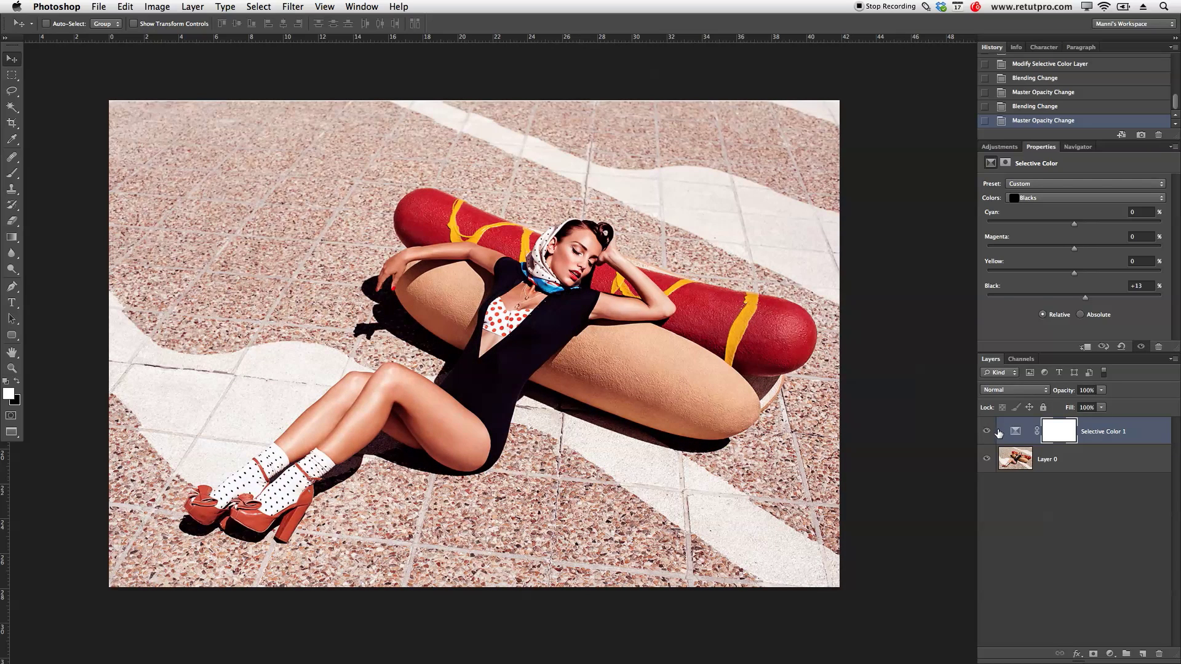
{"action": "left_click", "coordinate": [990, 432]}
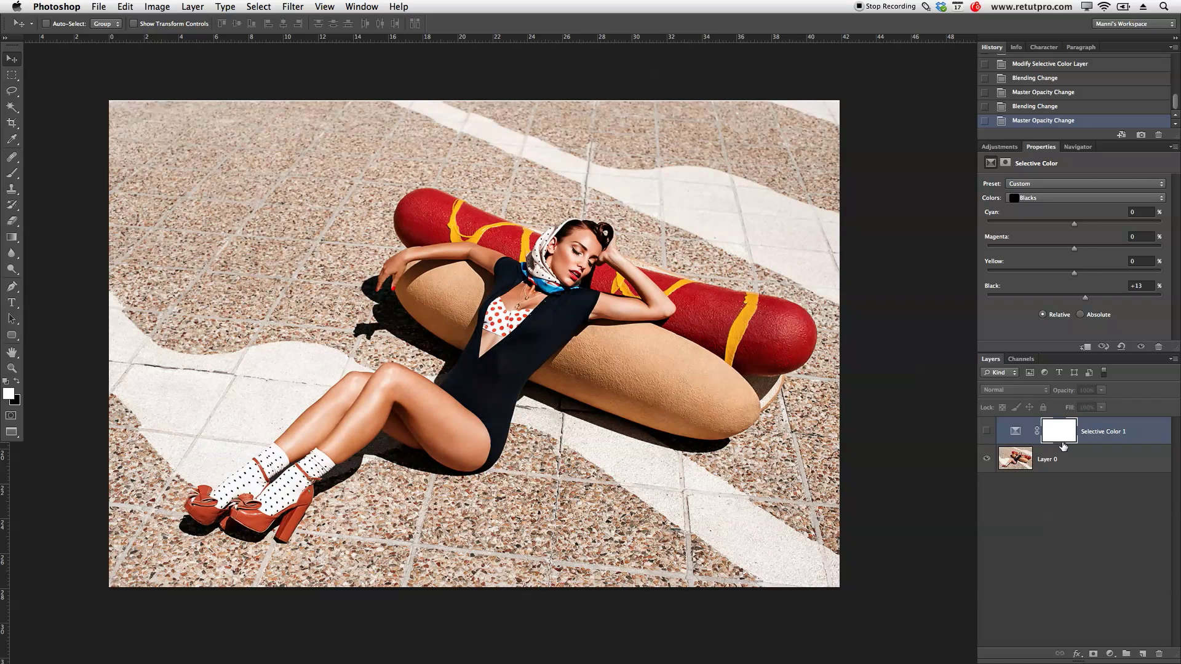
Add a Color Balance adjustment layer above the Selective Color layer and view its tone options
{"action": "left_click", "coordinate": [995, 148]}
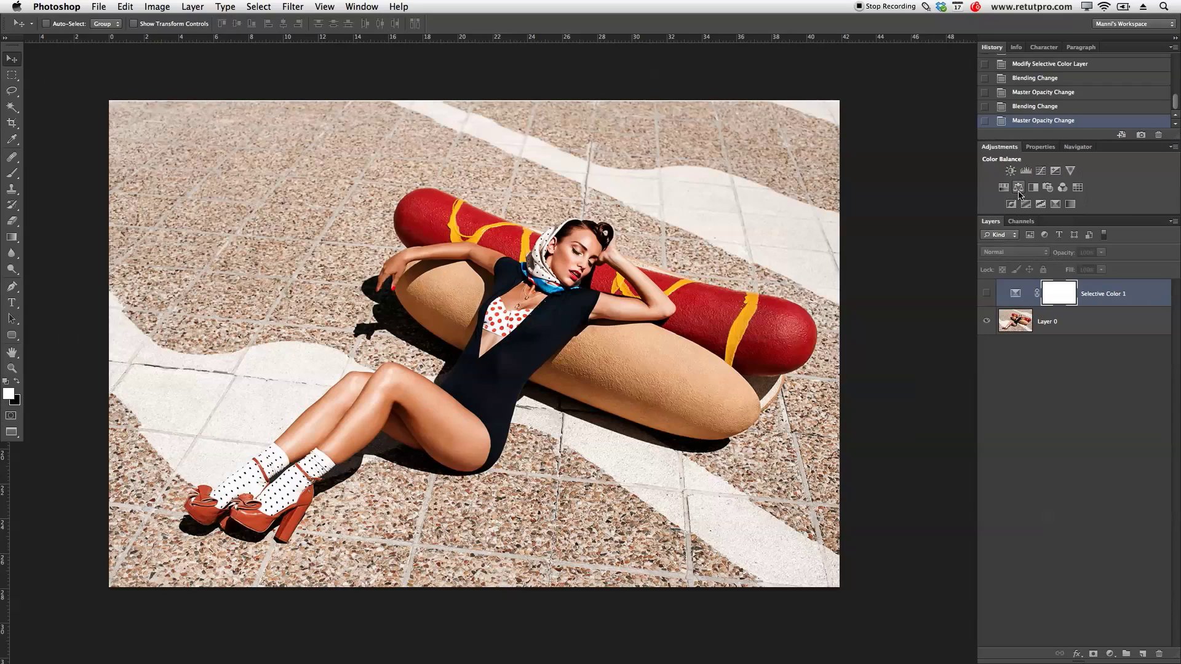
{"action": "left_click", "coordinate": [1019, 188]}
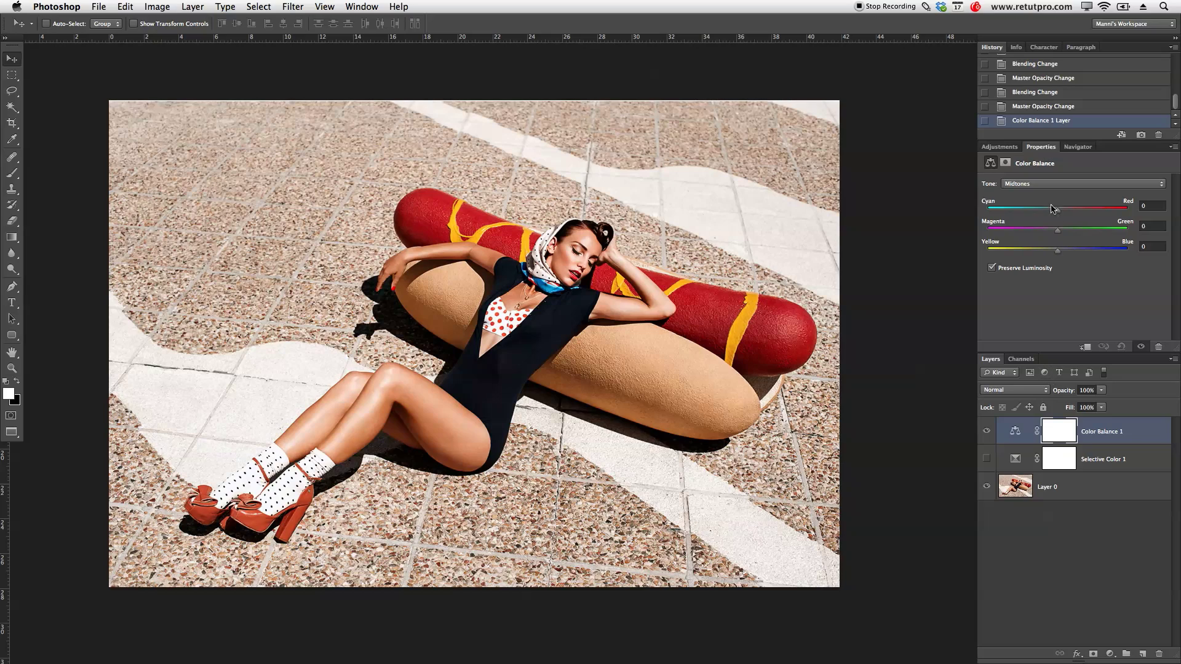
{"action": "left_click", "coordinate": [1038, 186]}
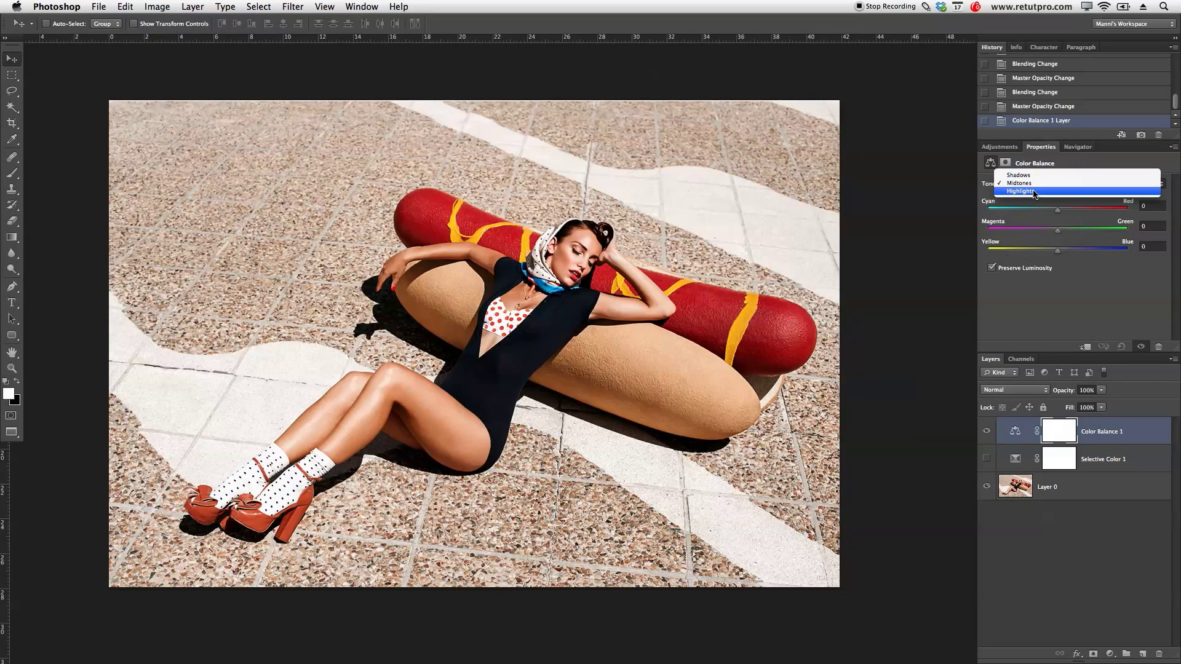
{"action": "left_click", "coordinate": [1055, 319]}
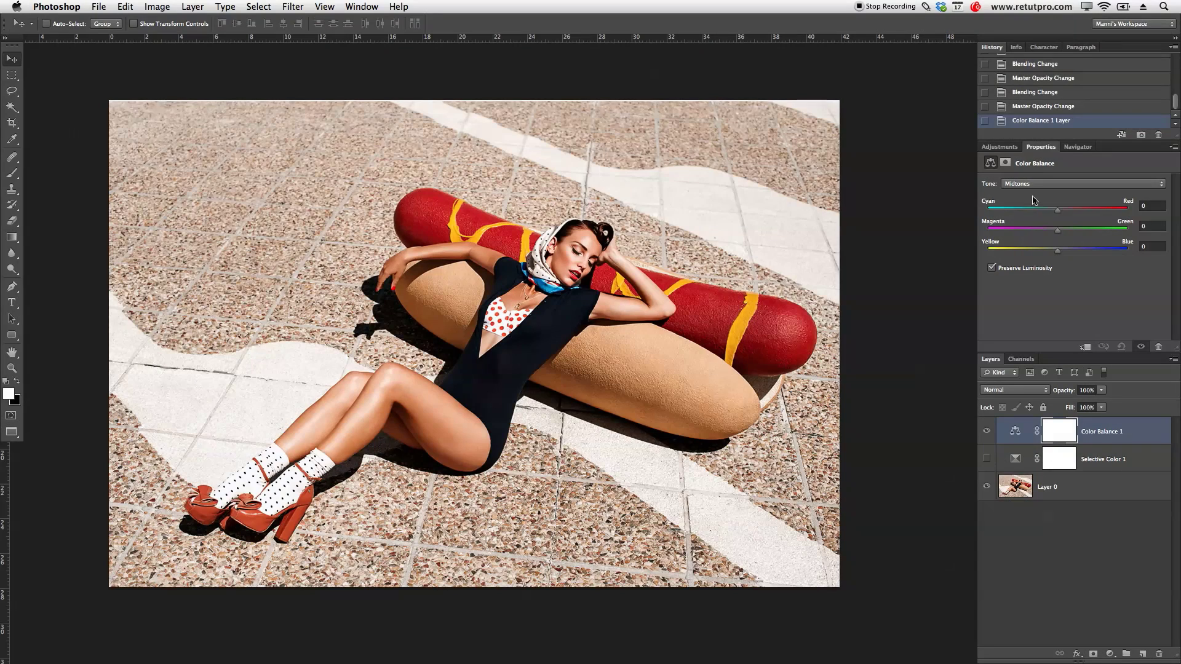
In the Color Balance adjustment, set the Shadows to Cyan–Red +12, Magenta–Green -15 and Yellow–Blue -11
{"action": "left_click", "coordinate": [1037, 185]}
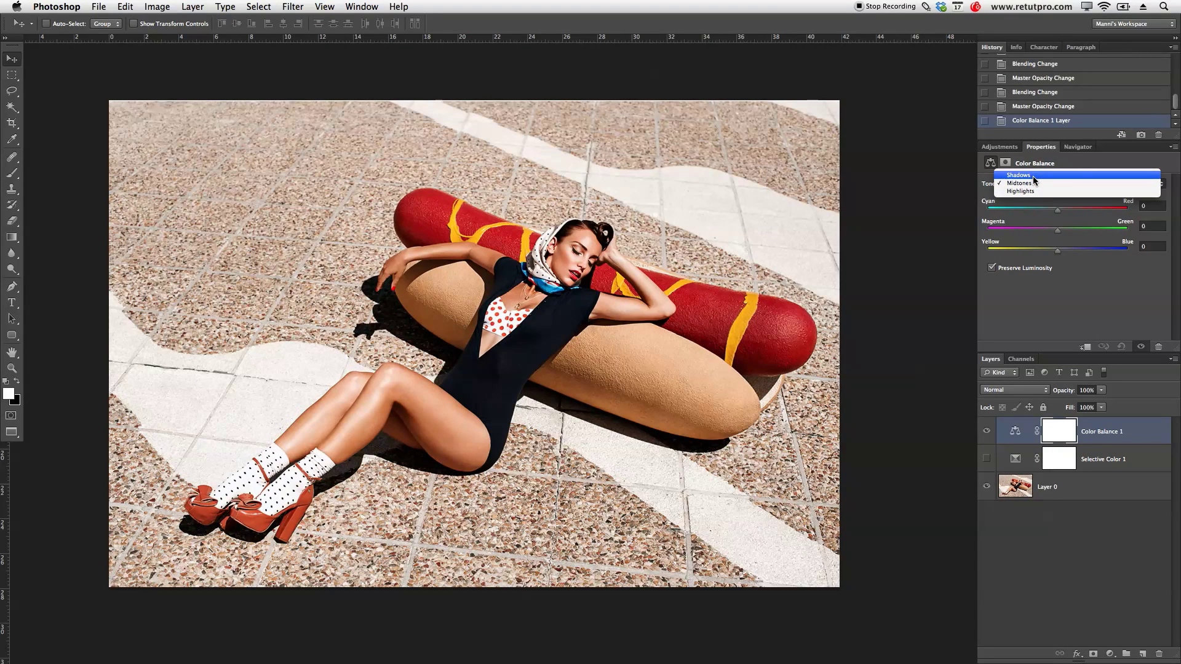
{"action": "left_click", "coordinate": [1032, 175]}
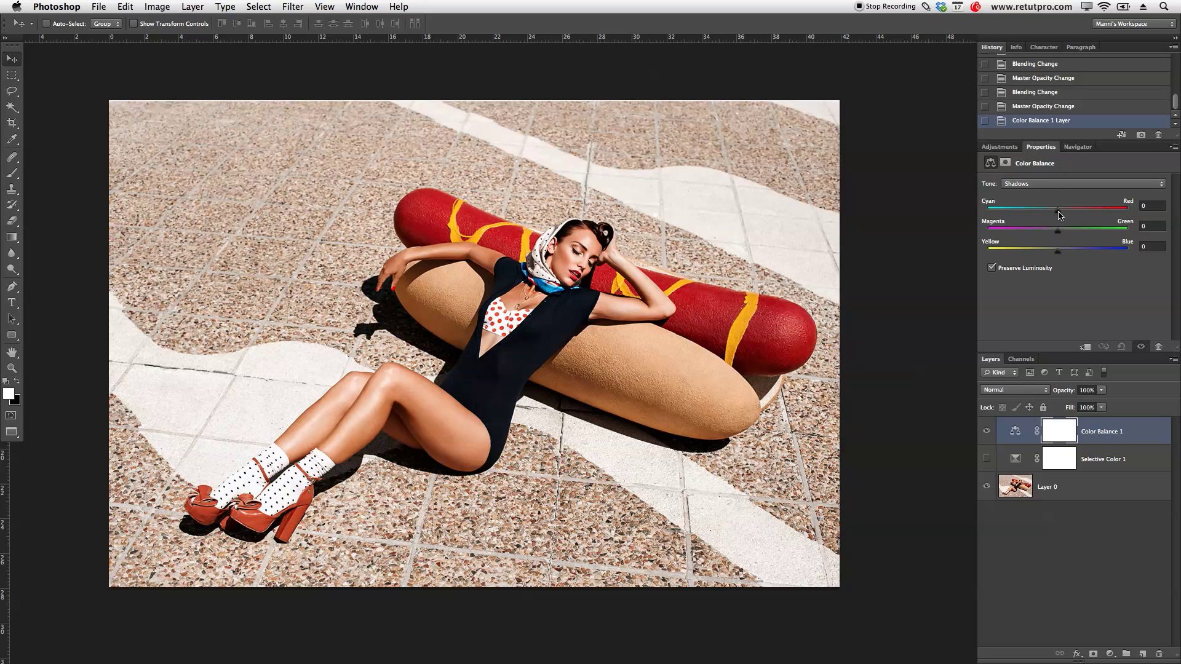
{"action": "mouse_move", "coordinate": [1058, 212]}
{"action": "left_mouse_down"}
{"action": "mouse_move", "coordinate": [1046, 213]}
{"action": "mouse_move", "coordinate": [1065, 216]}
{"action": "left_mouse_up"}
{"action": "left_click_drag", "start_coordinate": [1065, 216], "coordinate": [1048, 237]}
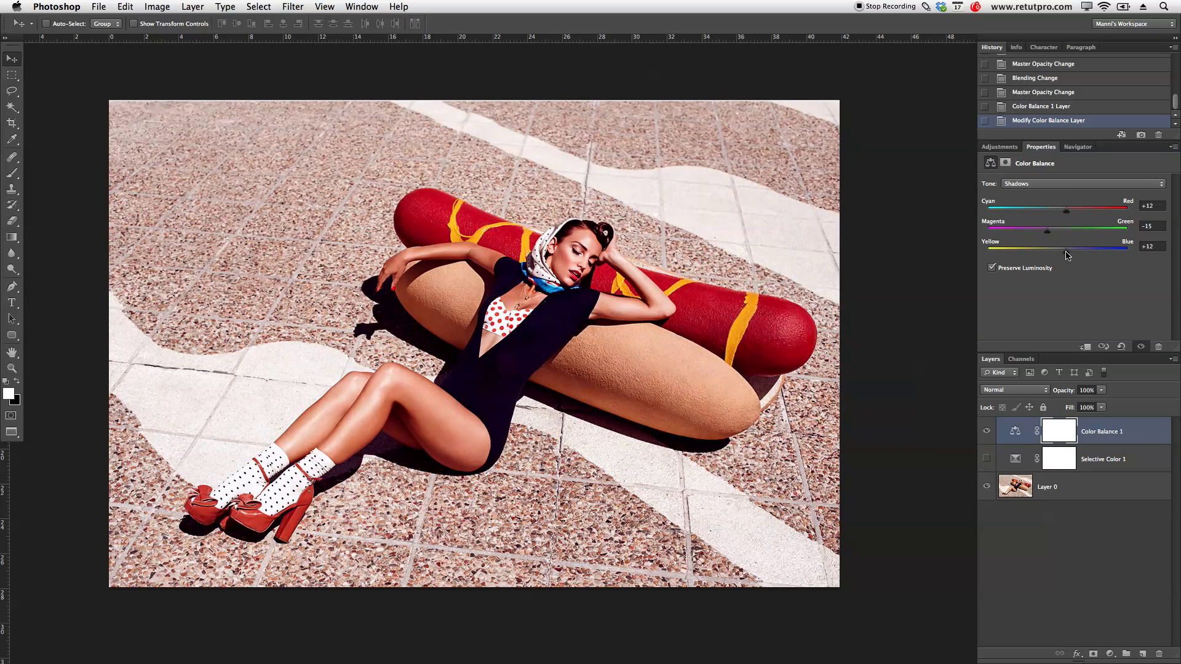
{"action": "left_click_drag", "start_coordinate": [1058, 251], "coordinate": [1049, 251]}
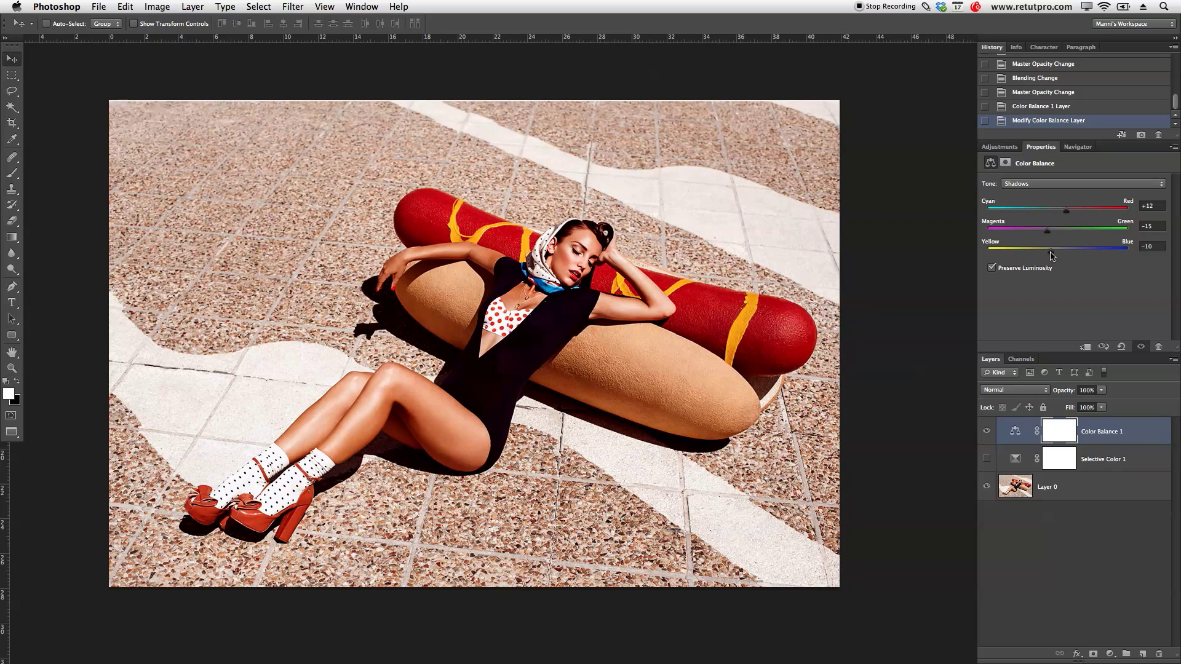
Compare the image with and without the Color Balance layer, and set the Shadows' Yellow–Blue value to -7
{"action": "left_click", "coordinate": [987, 432]}
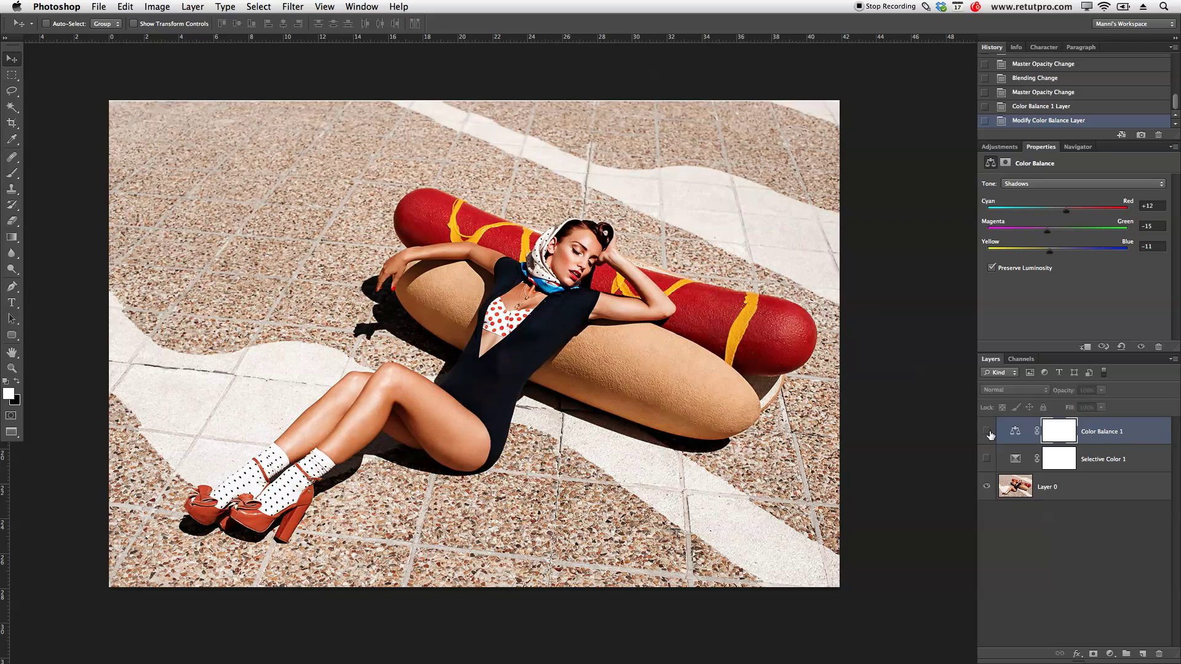
{"action": "left_click", "coordinate": [988, 431]}
{"action": "left_click", "coordinate": [987, 432]}
{"action": "left_click", "coordinate": [987, 432]}
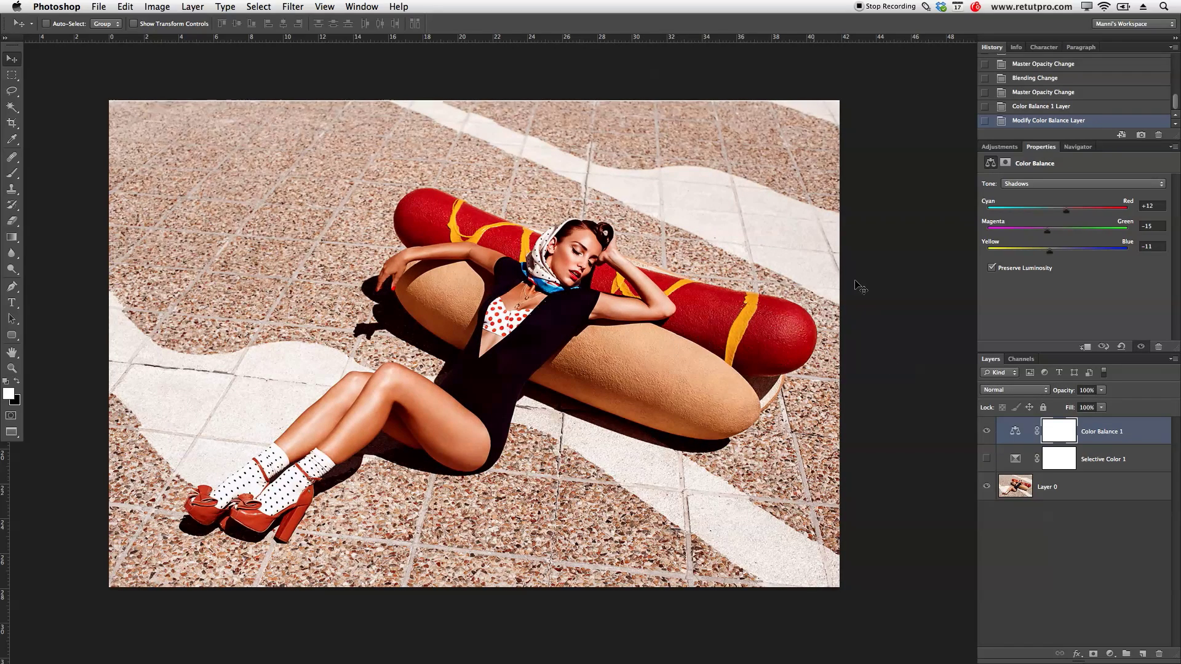
{"action": "left_click_drag", "start_coordinate": [1050, 251], "coordinate": [1053, 255]}
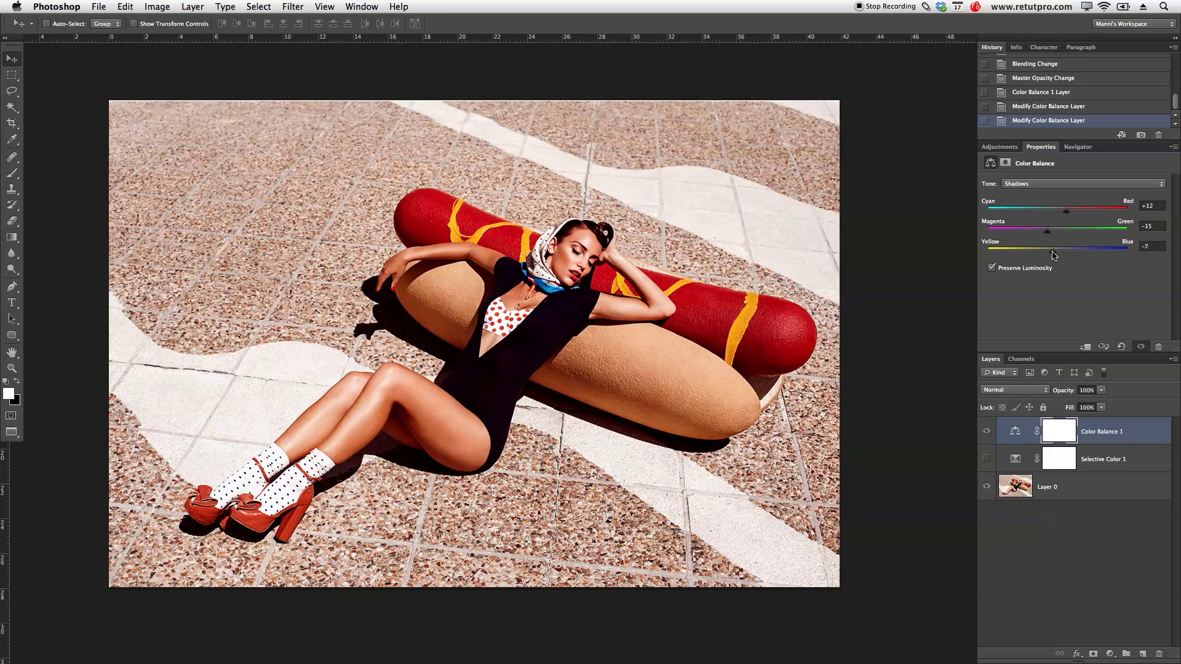
Set the Color Balance Midtones to Cyan–Red -12 and Magenta–Green +10
{"action": "left_click", "coordinate": [1041, 184]}
{"action": "left_click", "coordinate": [1039, 191]}
{"action": "left_click_drag", "start_coordinate": [1058, 213], "coordinate": [1049, 212]}
{"action": "left_click", "coordinate": [1064, 229]}
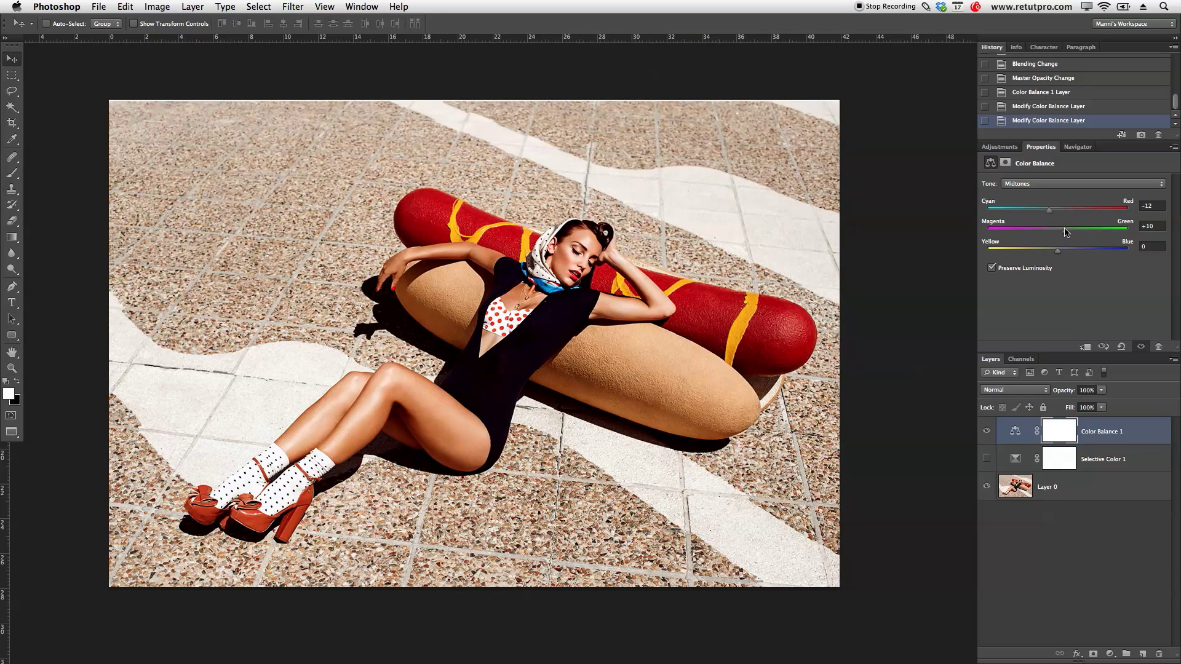
Set the Color Balance Midtones to Magenta–Green +8 and Yellow–Blue -9, and the Highlights to Cyan–Red +8, Magenta–Green -10 and Yellow–Blue -6
{"action": "left_click_drag", "start_coordinate": [1062, 231], "coordinate": [1051, 254]}
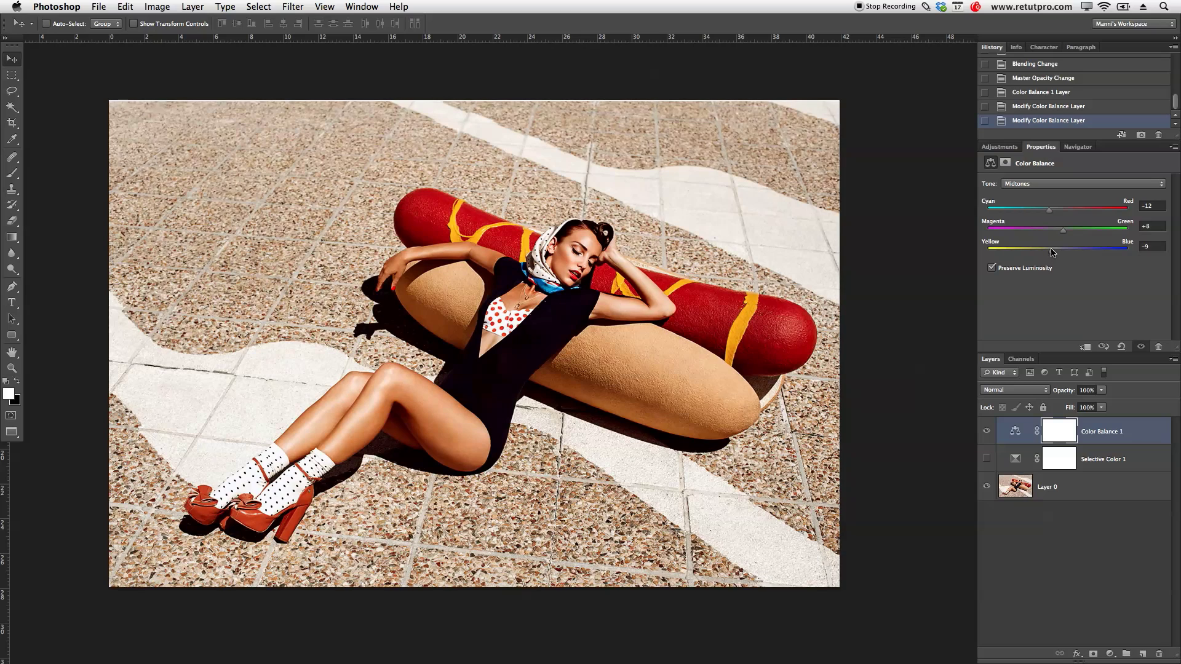
{"action": "left_click_drag", "start_coordinate": [1051, 252], "coordinate": [1049, 252]}
{"action": "left_click", "coordinate": [1044, 184]}
{"action": "left_click", "coordinate": [1038, 194]}
{"action": "left_click_drag", "start_coordinate": [1058, 211], "coordinate": [1065, 214]}
{"action": "left_click_drag", "start_coordinate": [1056, 236], "coordinate": [1054, 253]}
Compare the image with and without the Color Balance layer
{"action": "left_click", "coordinate": [988, 434]}
{"action": "left_click", "coordinate": [988, 435]}
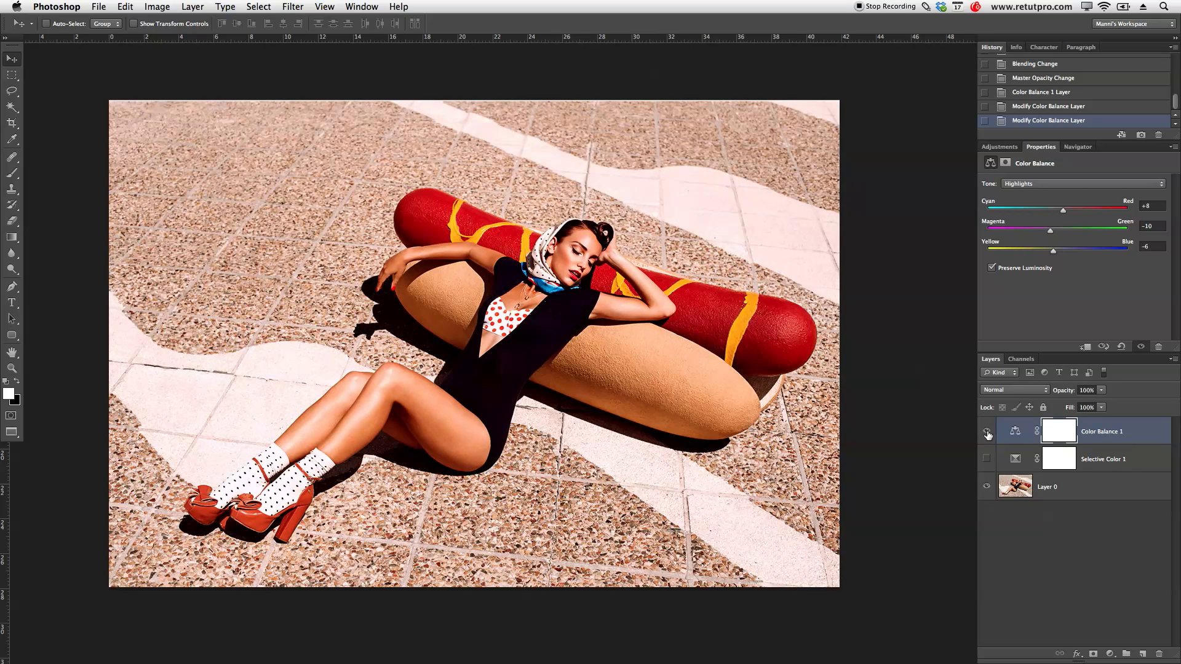
{"action": "left_click", "coordinate": [987, 435]}
{"action": "left_click", "coordinate": [987, 433]}
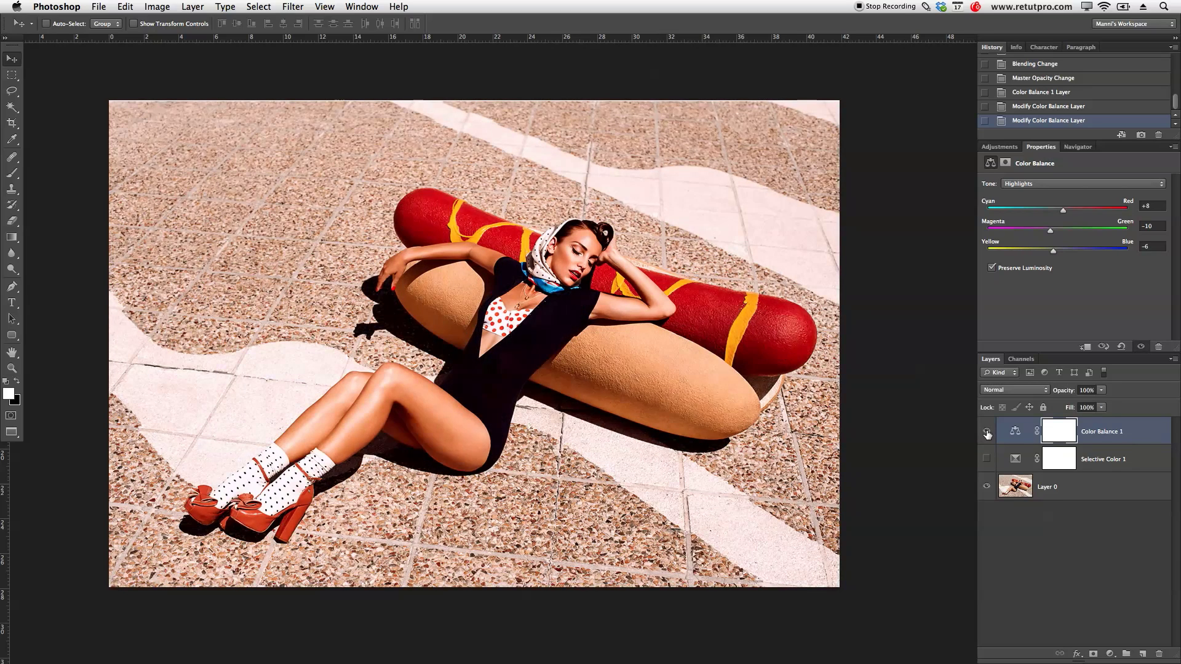
{"action": "left_click", "coordinate": [987, 434]}
{"action": "left_click", "coordinate": [987, 433]}
{"action": "left_click", "coordinate": [987, 434]}
{"action": "left_click", "coordinate": [986, 434]}
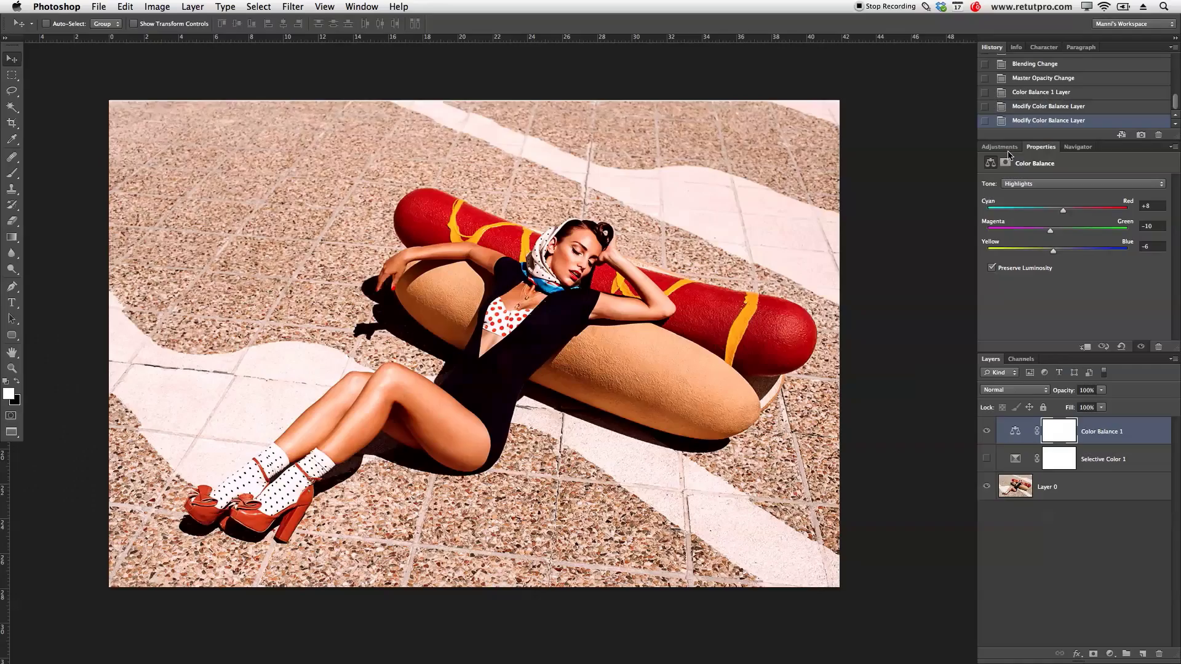
Add a Hue/Saturation adjustment layer above the Color Balance layer and view its color range options
{"action": "left_click", "coordinate": [999, 146]}
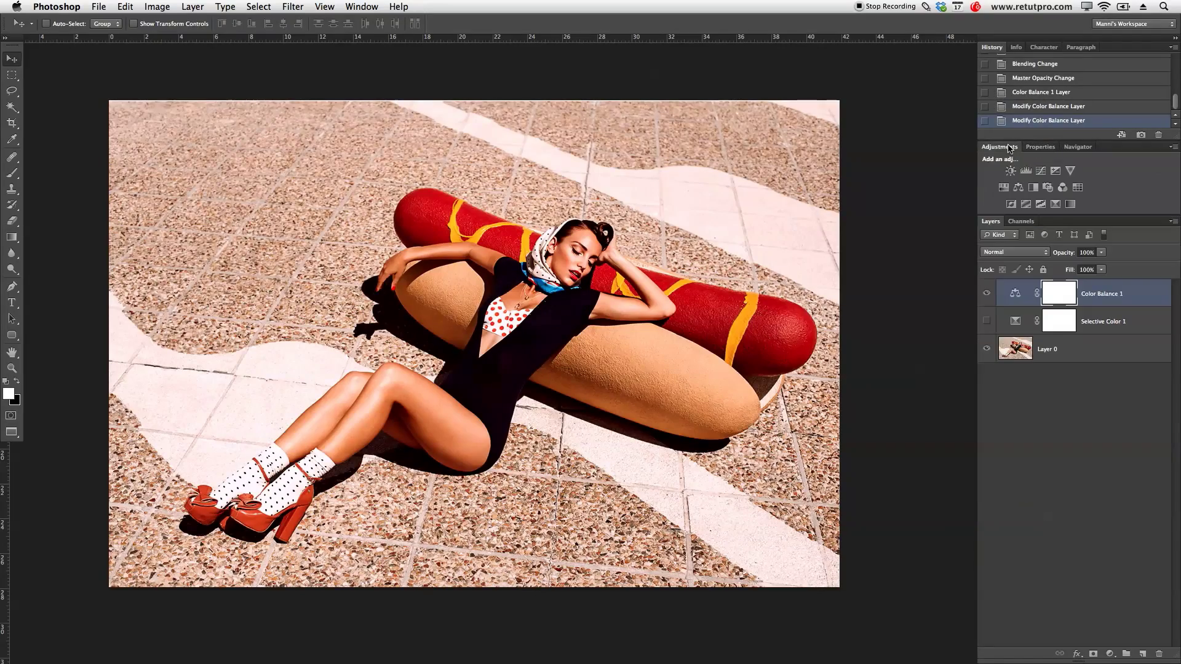
{"action": "left_click", "coordinate": [1003, 188]}
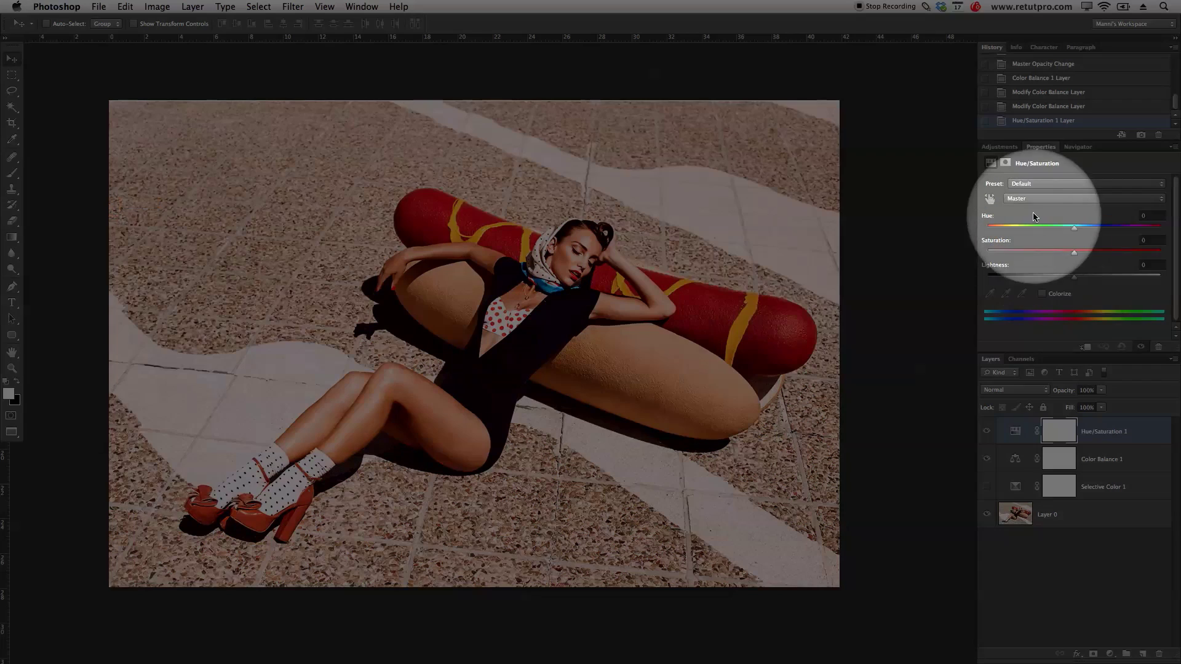
{"action": "left_click", "coordinate": [1027, 198]}
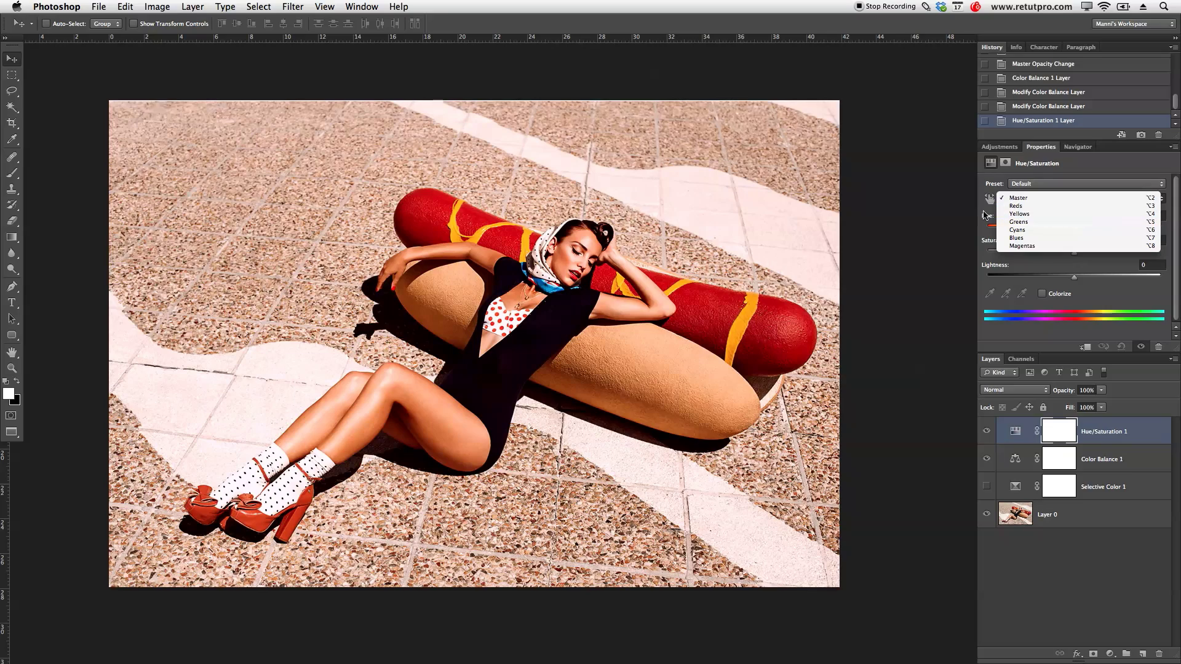
{"action": "left_click", "coordinate": [890, 275]}
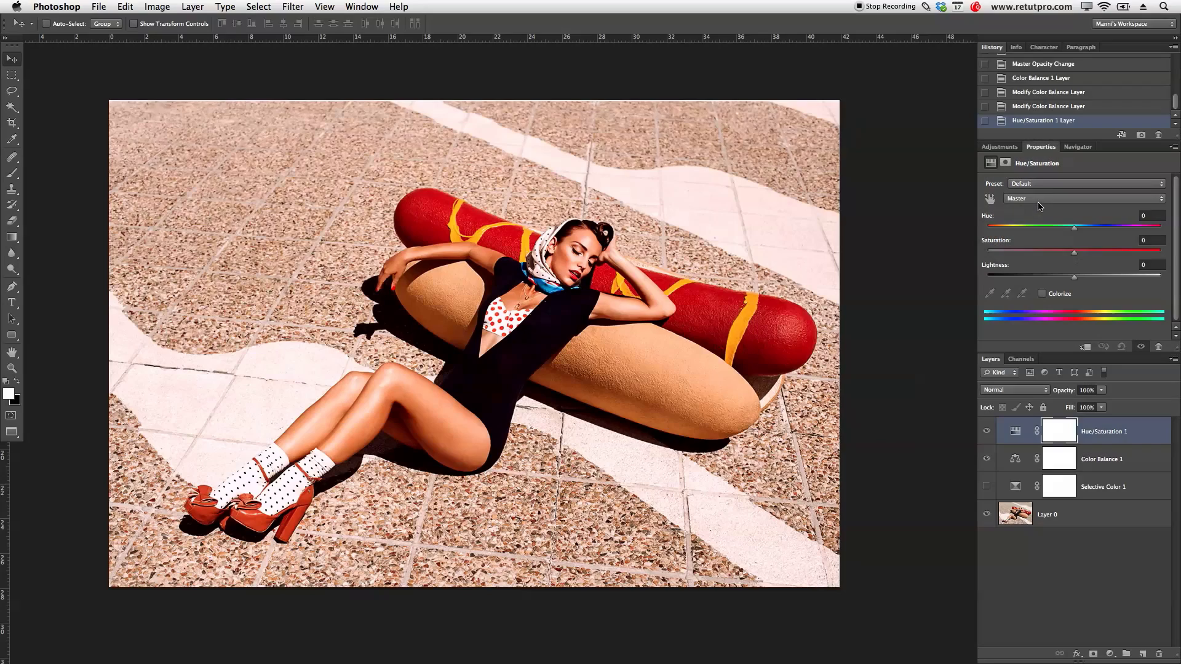
In the Hue/Saturation adjustment, set the Saturation of the Reds to -17
{"action": "left_click", "coordinate": [1033, 198]}
{"action": "left_click", "coordinate": [1029, 211]}
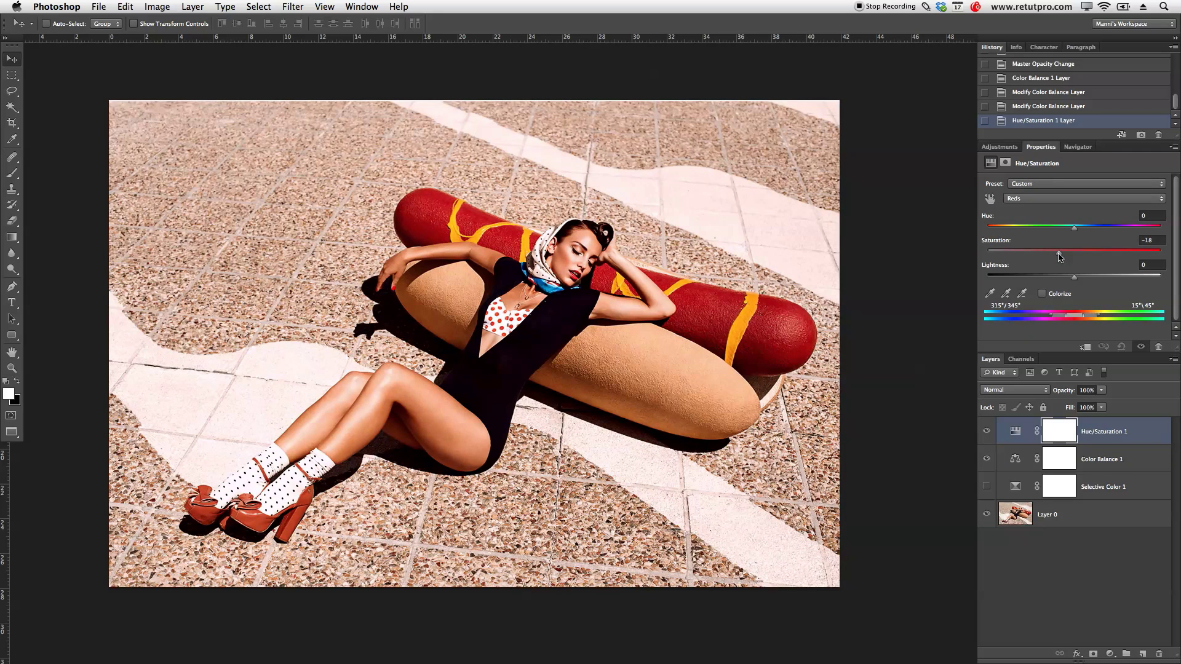
{"action": "left_click_drag", "start_coordinate": [1058, 253], "coordinate": [1059, 257]}
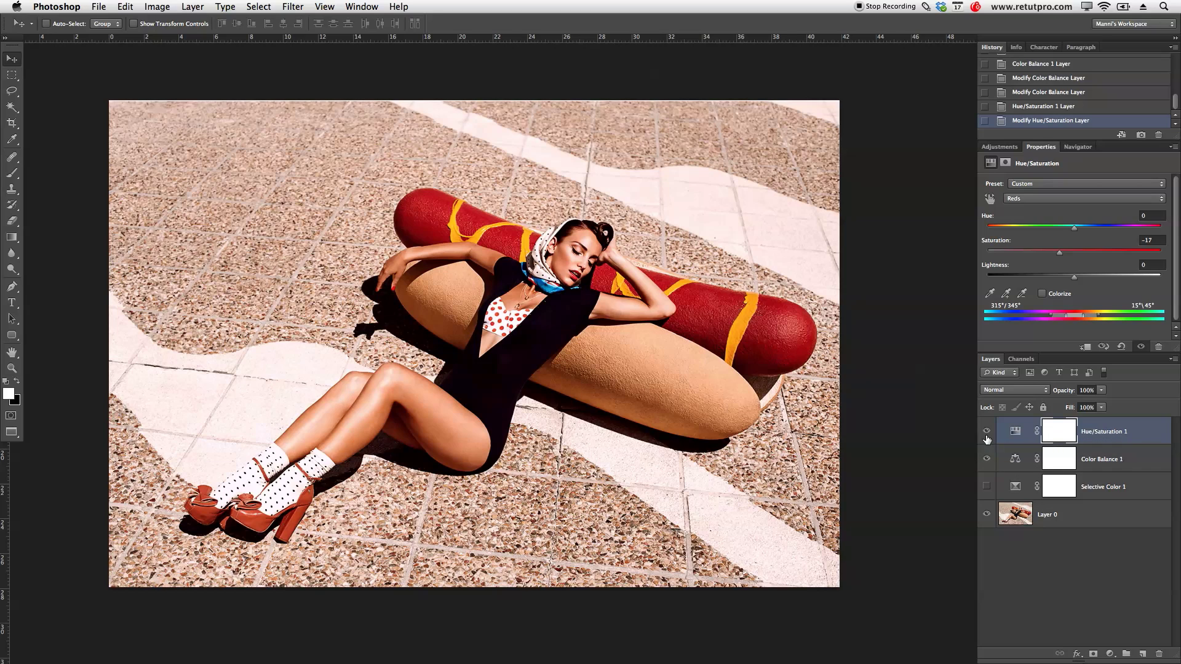
Compare the image with and without the Hue/Saturation and Color Balance layers together
{"action": "left_click", "coordinate": [987, 458]}
{"action": "left_click", "coordinate": [987, 459]}
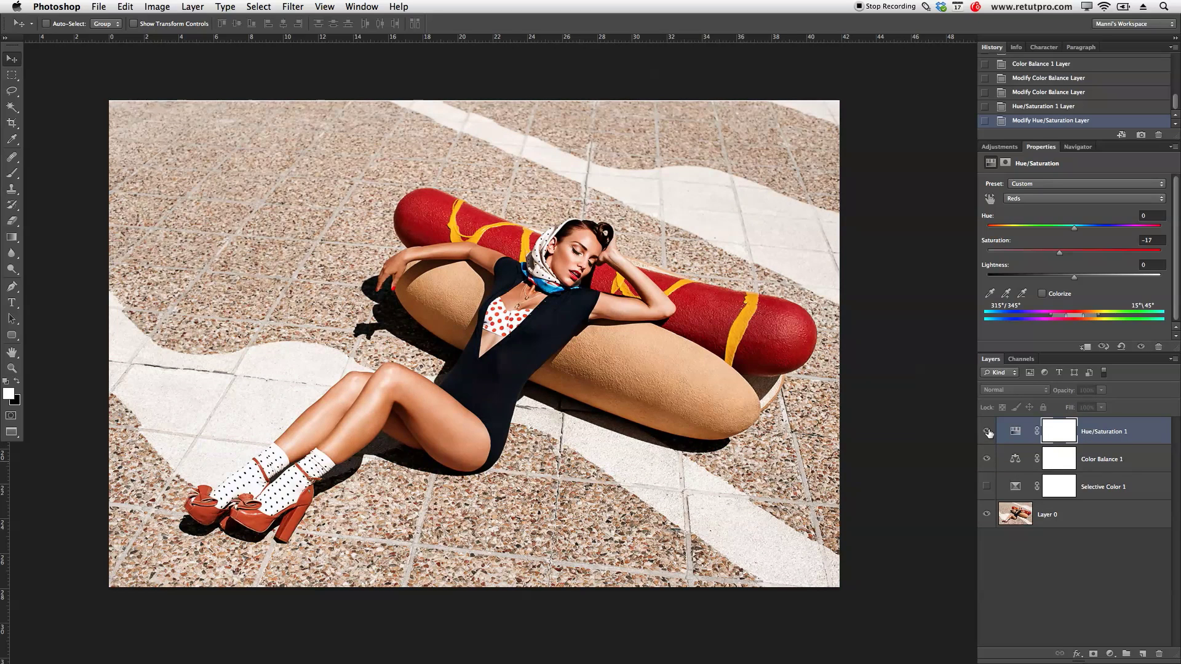
{"action": "left_click", "coordinate": [987, 431]}
{"action": "left_click_drag", "start_coordinate": [988, 434], "coordinate": [990, 465]}
{"action": "left_click", "coordinate": [987, 433]}
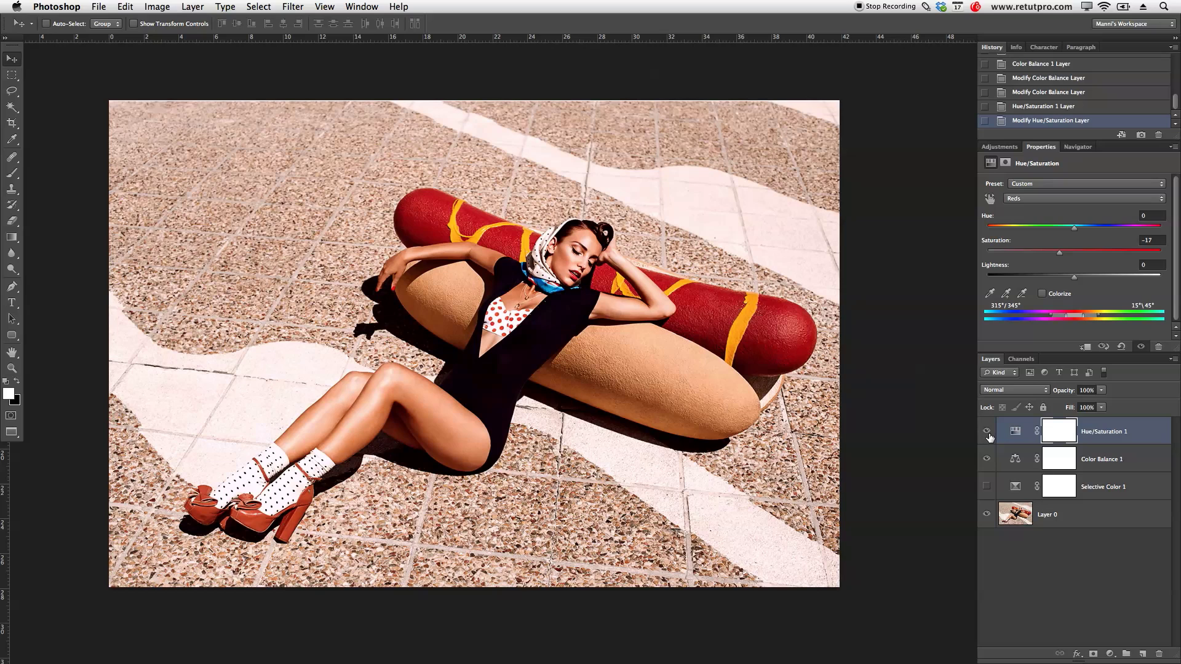
Compare the image repeatedly with and without only the Hue/Saturation layer to judge the desaturated reds
{"action": "left_click", "coordinate": [987, 433]}
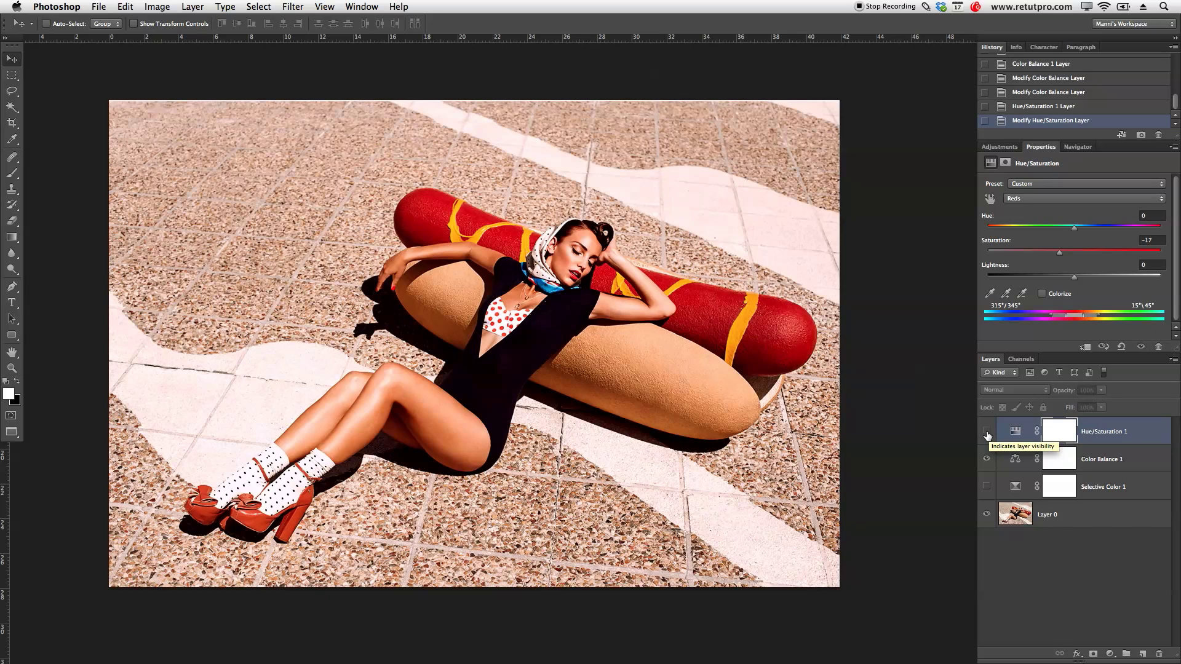
{"action": "left_click", "coordinate": [987, 433]}
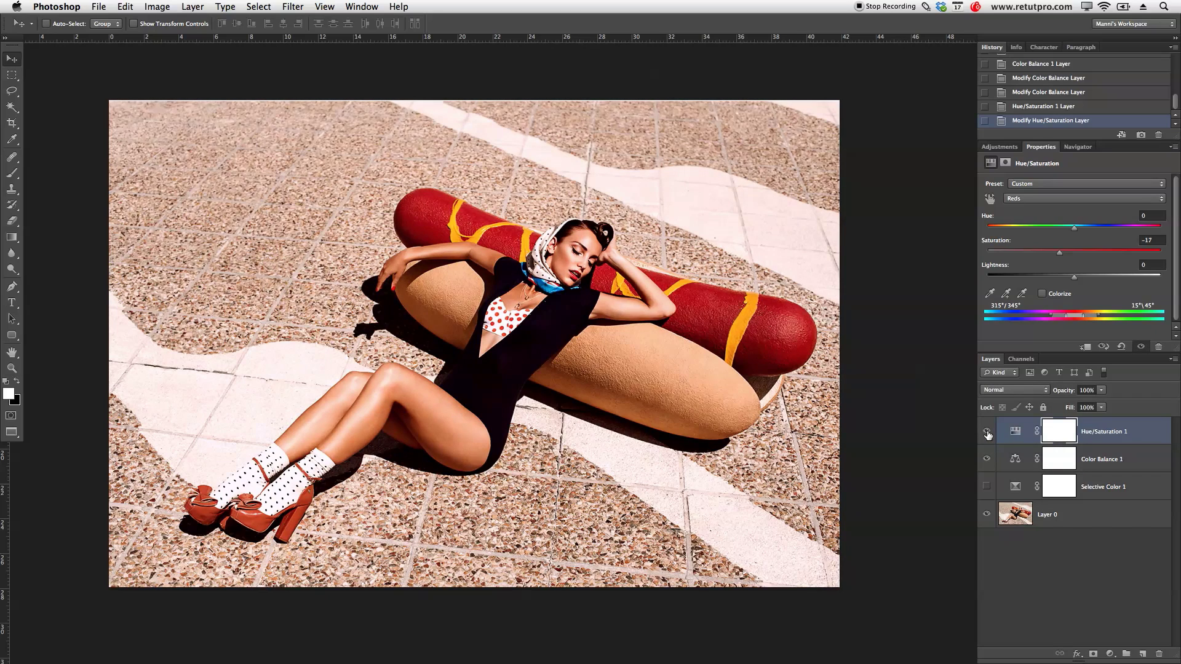
{"action": "left_click", "coordinate": [987, 432]}
{"action": "left_click", "coordinate": [987, 433]}
{"action": "left_click", "coordinate": [987, 433]}
{"action": "left_click", "coordinate": [987, 433]}
{"action": "left_click", "coordinate": [987, 433]}
{"action": "left_click", "coordinate": [987, 433]}
{"action": "left_click", "coordinate": [987, 433]}
{"action": "left_click", "coordinate": [987, 433]}
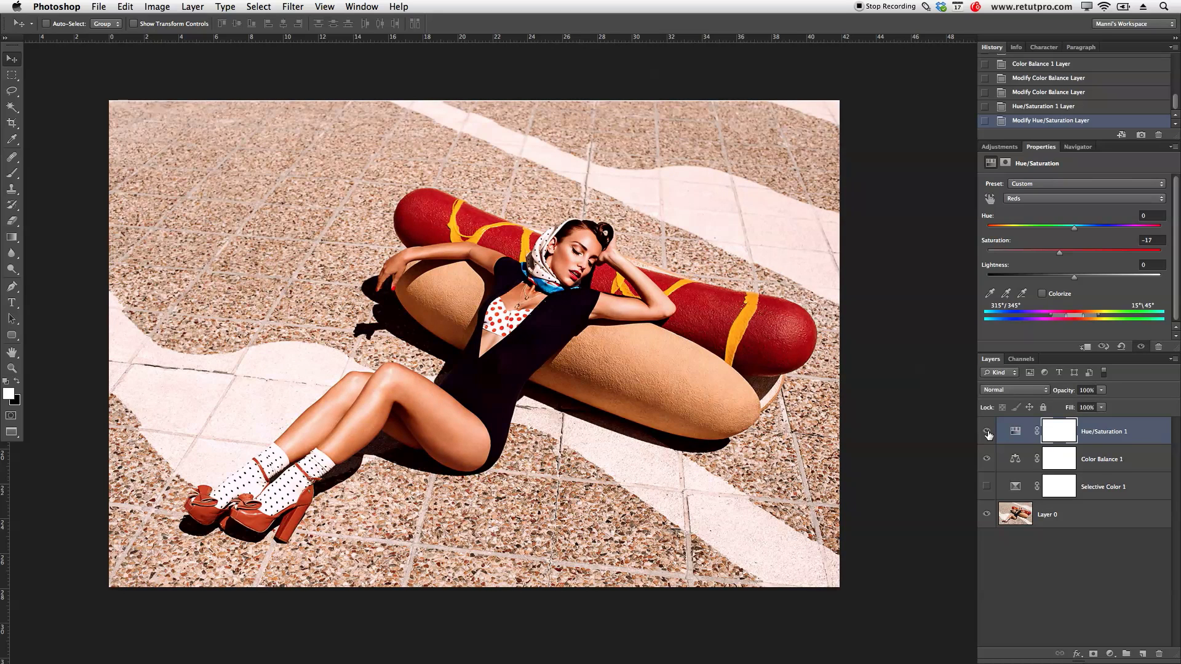
{"action": "left_click", "coordinate": [987, 433]}
{"action": "left_click", "coordinate": [987, 433]}
{"action": "left_click", "coordinate": [987, 433]}
{"action": "left_click", "coordinate": [988, 433]}
{"action": "left_click", "coordinate": [987, 432]}
{"action": "left_click", "coordinate": [987, 433]}
{"action": "left_click", "coordinate": [987, 433]}
{"action": "left_click", "coordinate": [987, 433]}
Hide the Color Balance and Hue/Saturation layers and add a Curves adjustment layer at the top of the layer stack
{"action": "left_click_drag", "start_coordinate": [987, 456], "coordinate": [989, 442]}
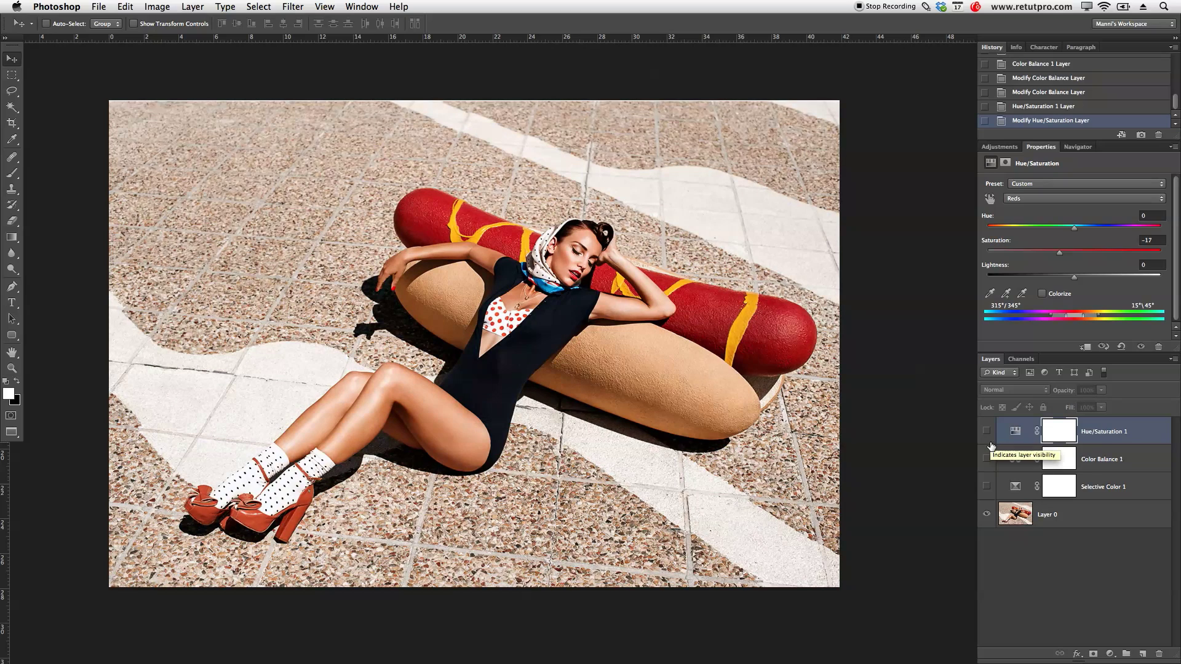
{"action": "left_click", "coordinate": [998, 148]}
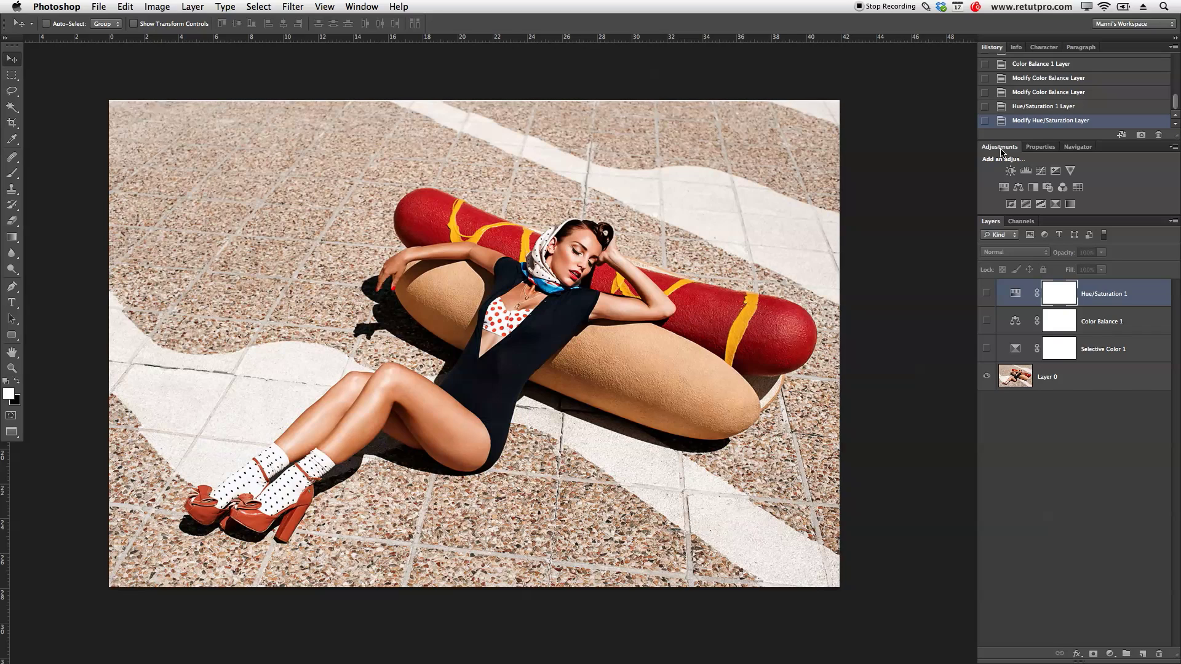
{"action": "left_click", "coordinate": [1041, 171]}
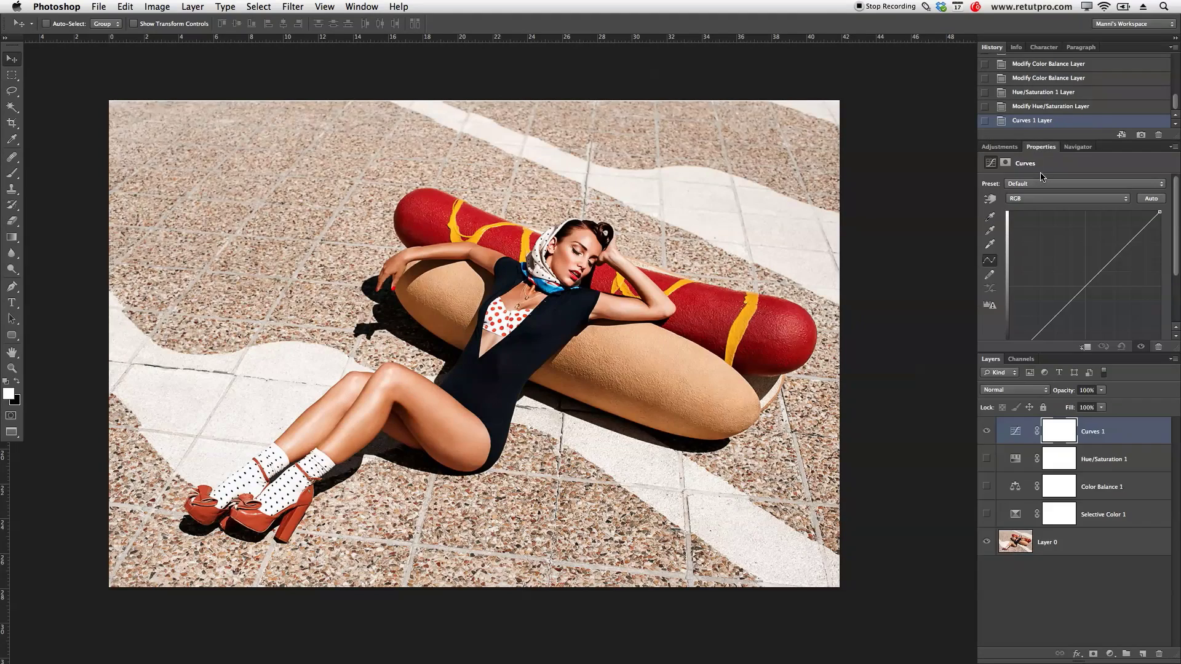
Enlarge the Curves properties to show the whole graph and view the available channels
{"action": "left_click_drag", "start_coordinate": [1058, 352], "coordinate": [1054, 399]}
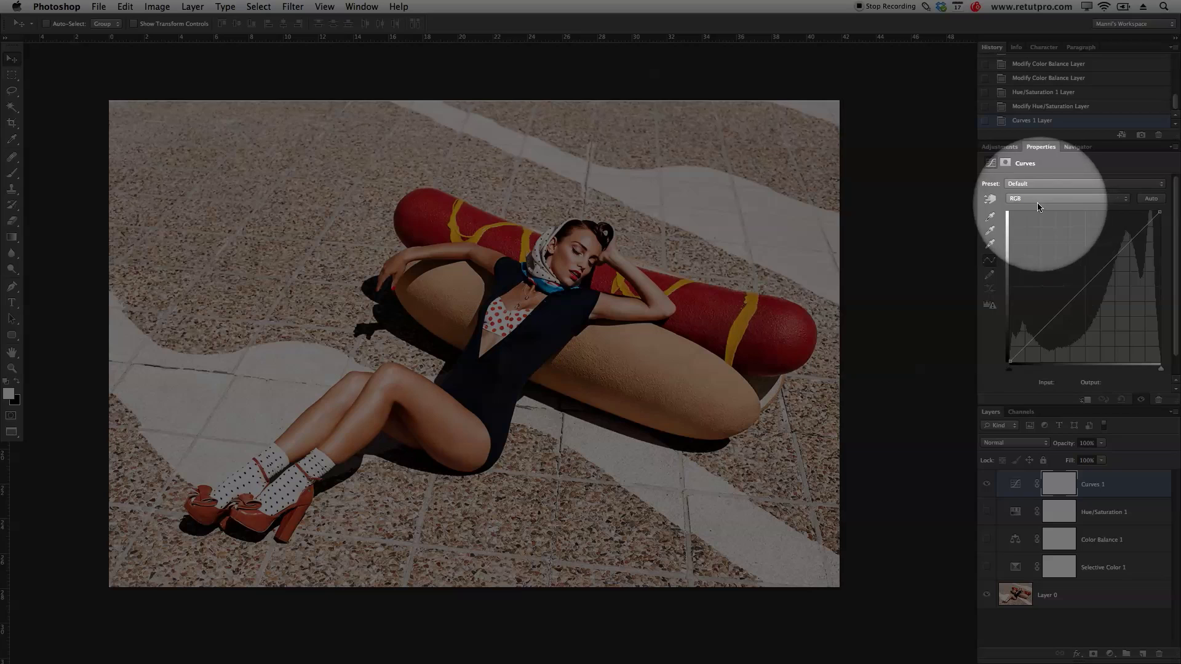
{"action": "left_click", "coordinate": [1038, 203]}
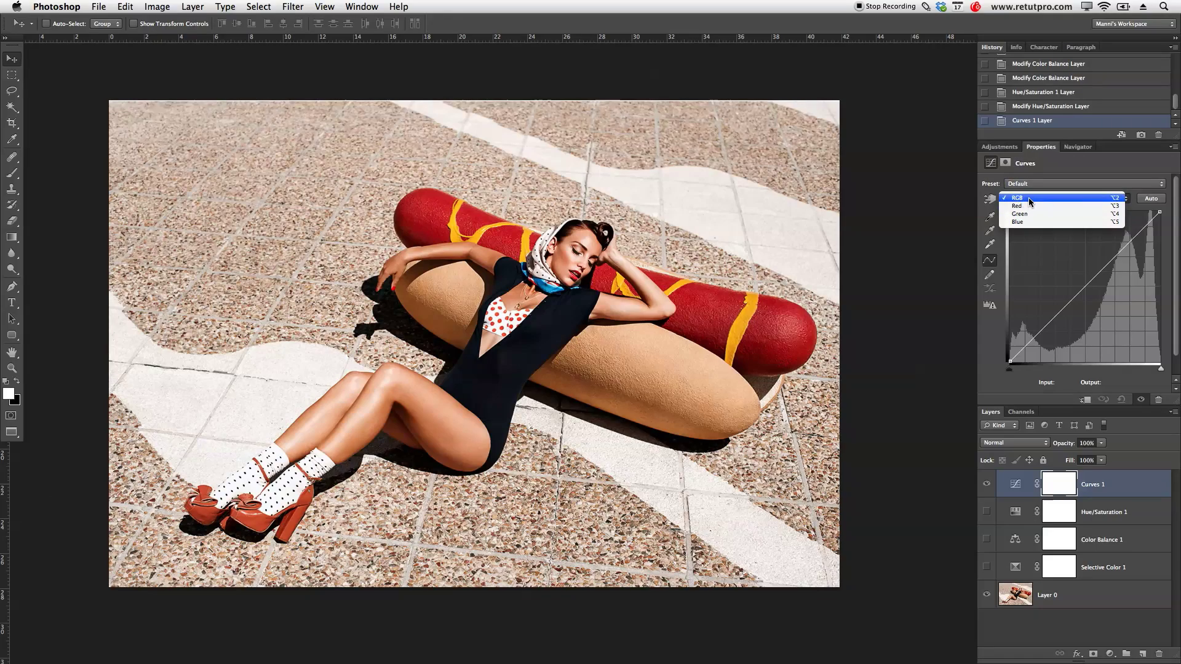
{"action": "left_click", "coordinate": [1169, 233]}
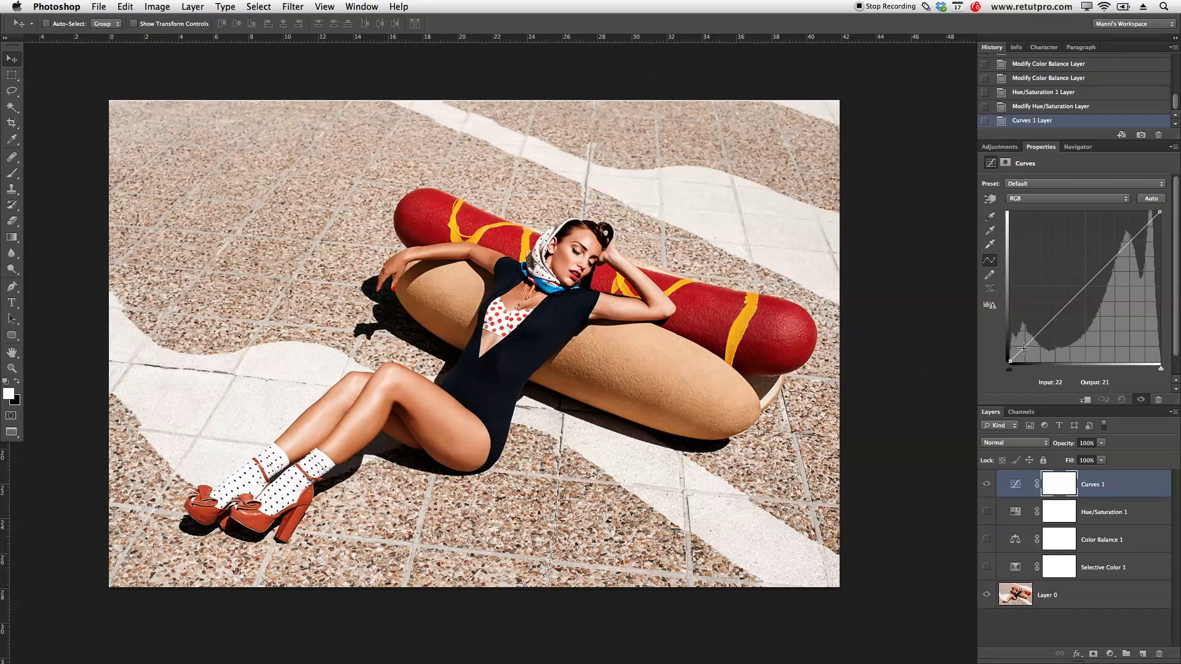
Try lifting the RGB curve's black point to output 31 and 16, and return the curve's ends to output 0 and 255
{"action": "left_click", "coordinate": [1009, 360]}
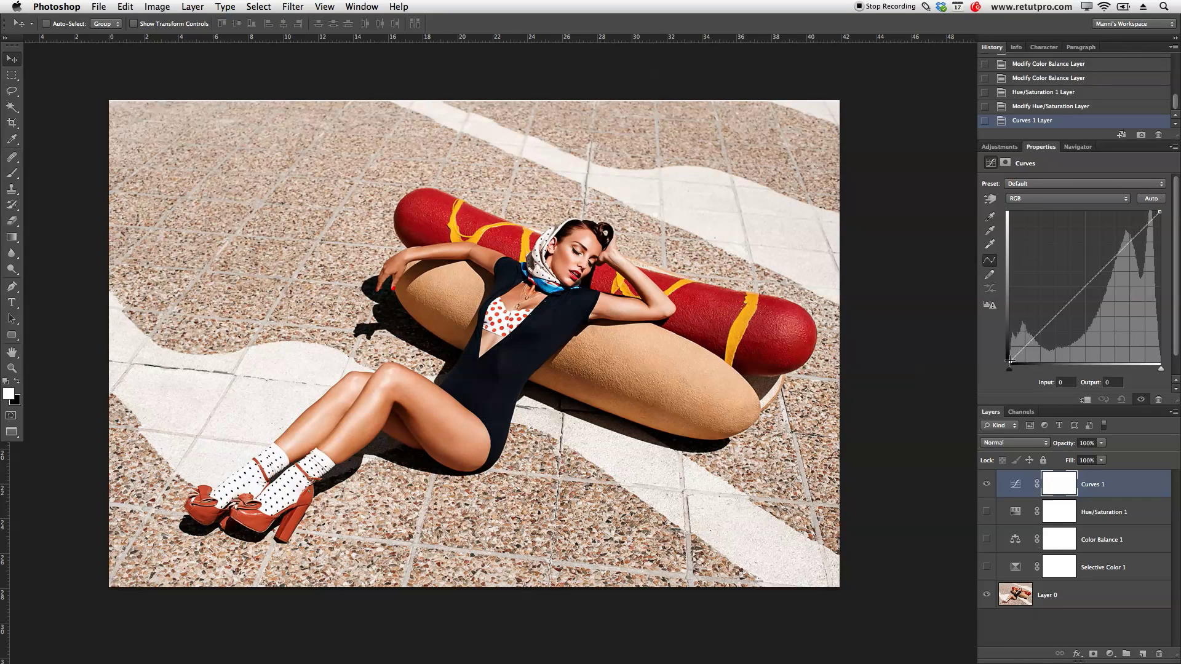
{"action": "left_click_drag", "start_coordinate": [1009, 361], "coordinate": [1008, 342]}
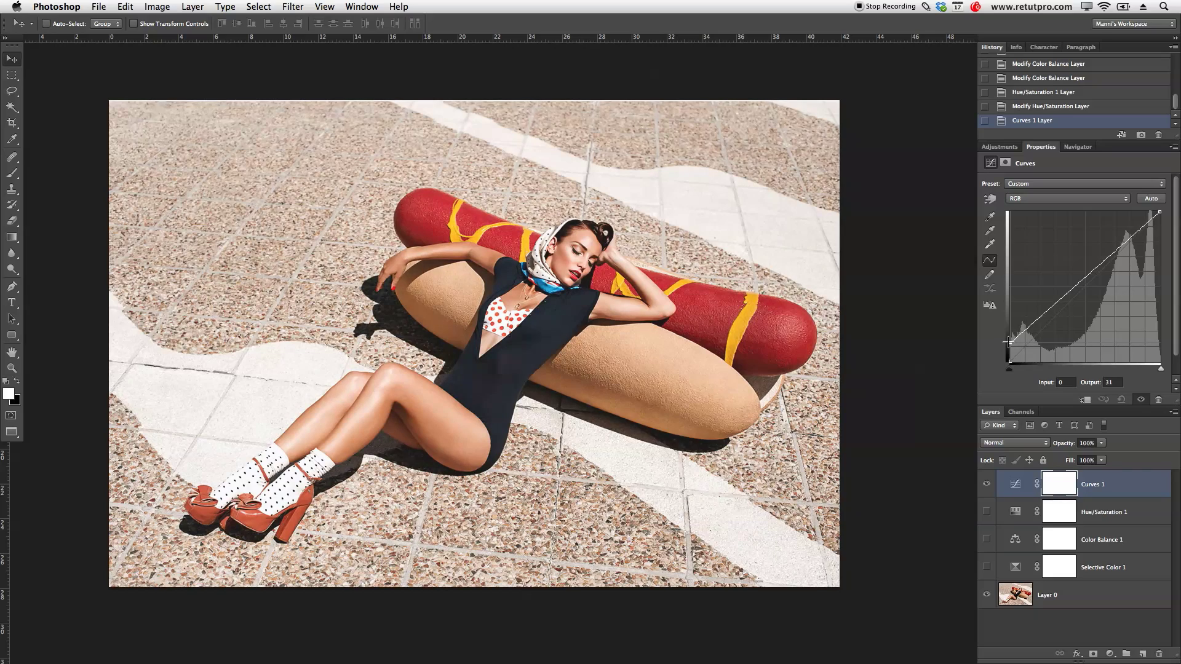
{"action": "left_click_drag", "start_coordinate": [1009, 342], "coordinate": [1008, 372]}
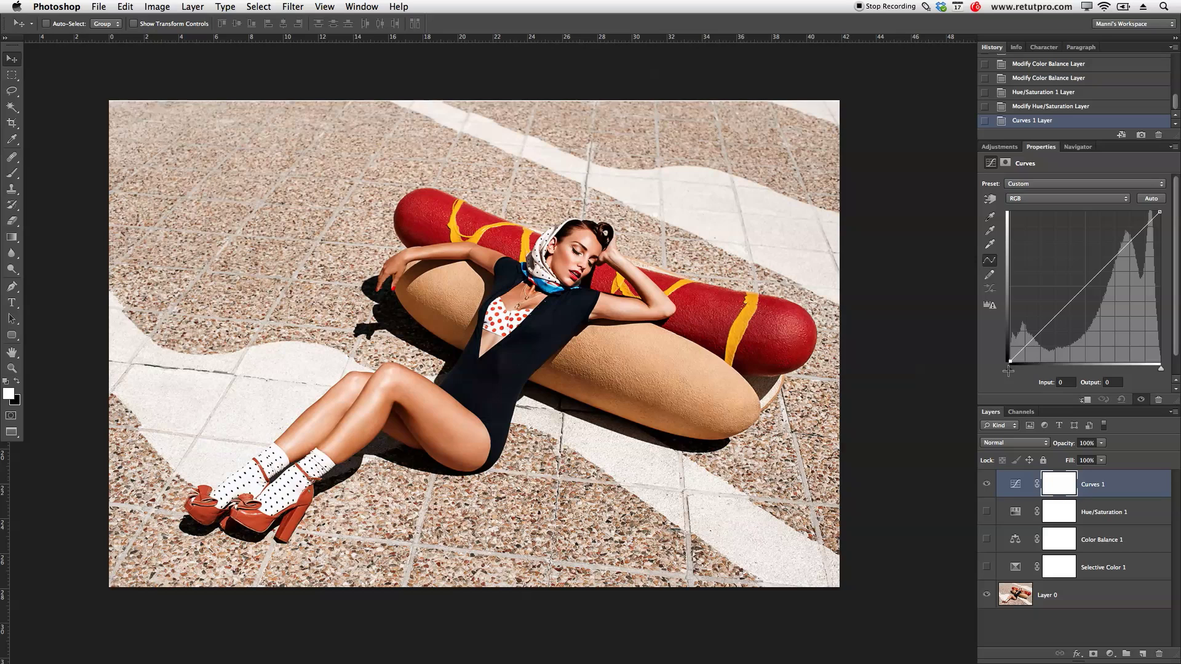
{"action": "left_click_drag", "start_coordinate": [1006, 362], "coordinate": [1002, 346]}
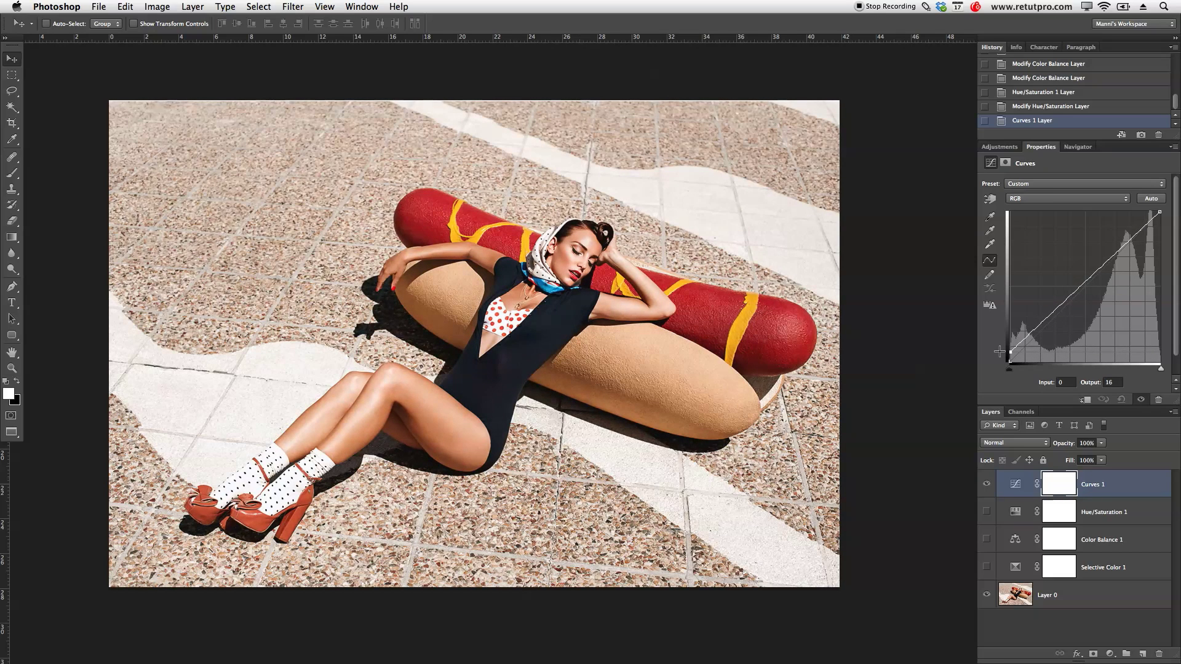
{"action": "left_click_drag", "start_coordinate": [999, 352], "coordinate": [994, 368]}
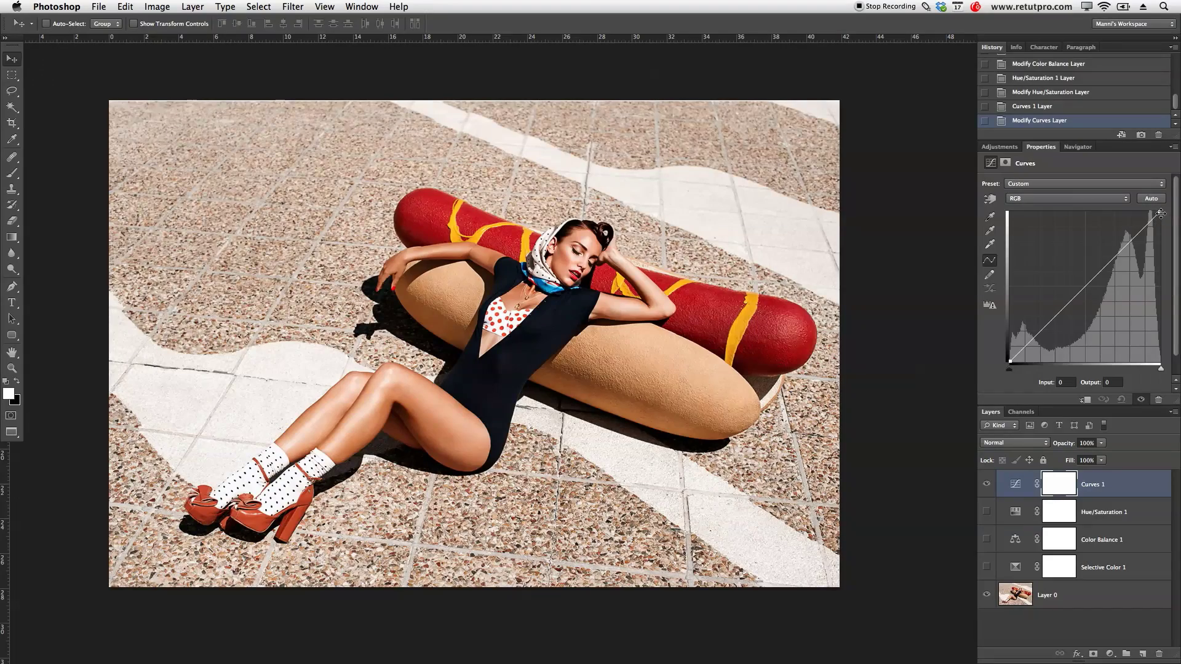
{"action": "mouse_move", "coordinate": [1160, 214]}
{"action": "left_mouse_down"}
{"action": "mouse_move", "coordinate": [1161, 223]}
{"action": "mouse_move", "coordinate": [1141, 213]}
{"action": "mouse_move", "coordinate": [1160, 212]}
{"action": "left_mouse_up"}
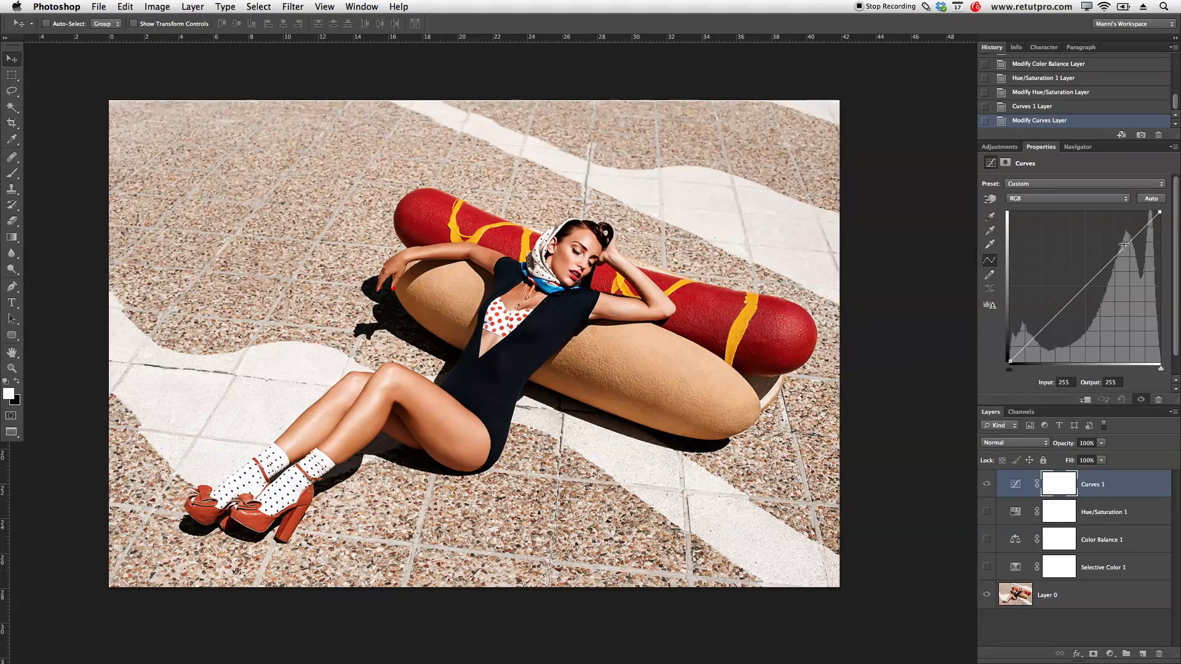
Add slight contrast to the RGB curve with a shadow point and a highlight point at input 195, output 201
{"action": "left_click_drag", "start_coordinate": [1123, 244], "coordinate": [1124, 241]}
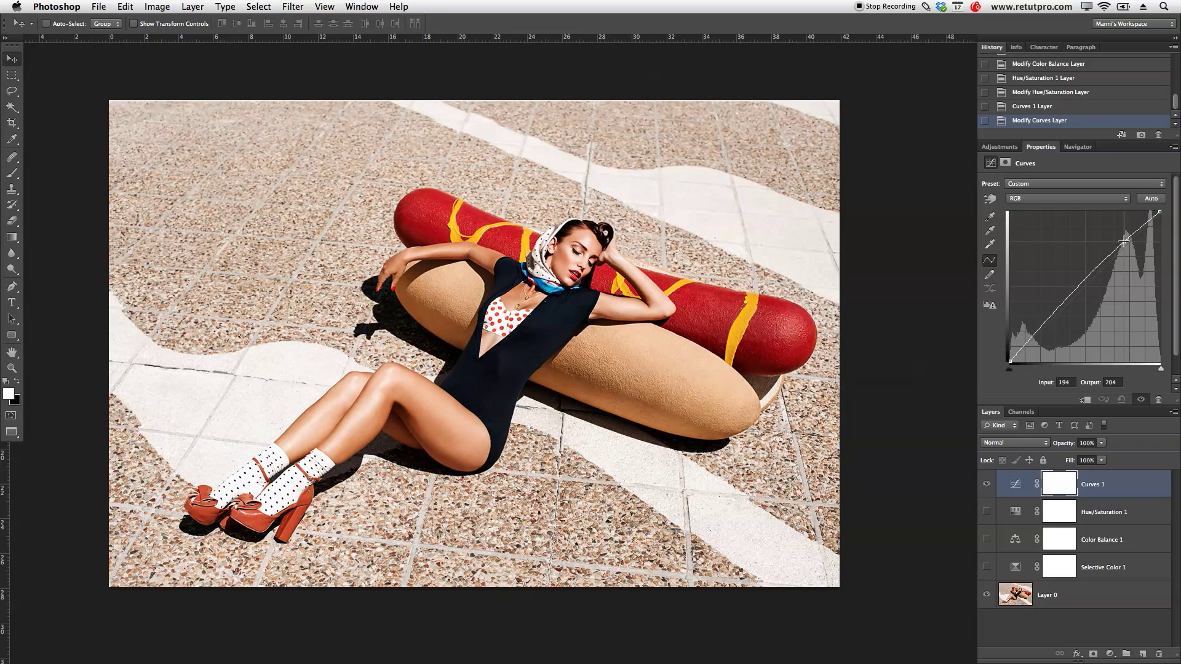
{"action": "left_click", "coordinate": [1046, 321]}
{"action": "left_click_drag", "start_coordinate": [1047, 320], "coordinate": [1049, 322]}
{"action": "left_click", "coordinate": [1123, 242]}
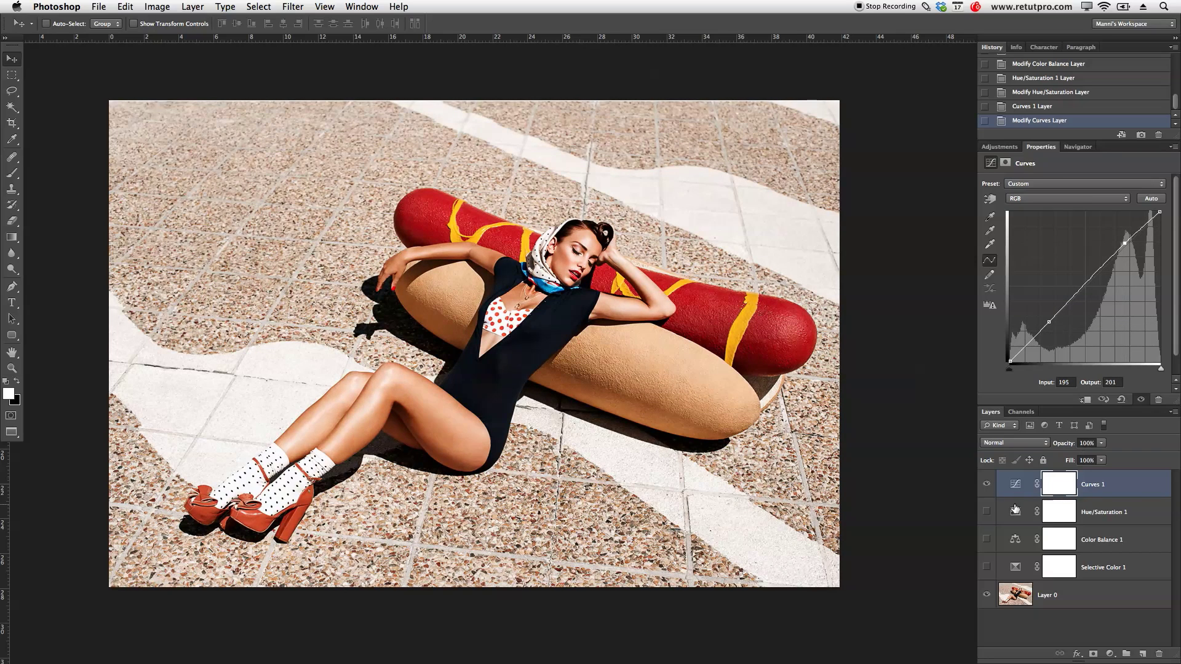
Compare the image with and without the Curves layer
{"action": "left_click", "coordinate": [986, 490]}
{"action": "left_click", "coordinate": [987, 490]}
{"action": "left_click", "coordinate": [986, 486]}
{"action": "left_click", "coordinate": [987, 487]}
{"action": "left_click", "coordinate": [987, 487]}
{"action": "left_click", "coordinate": [989, 486]}
{"action": "left_click", "coordinate": [989, 487]}
{"action": "left_click", "coordinate": [988, 487]}
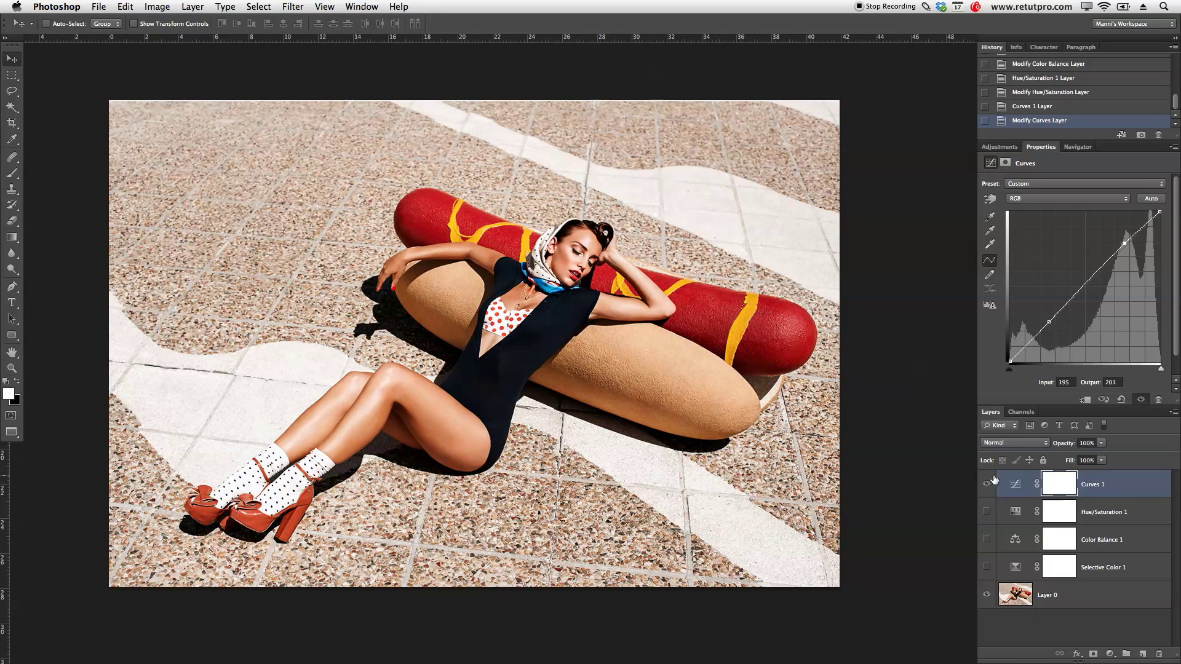
On the Red channel curve, raise the highlights and lower the shadows with a point at about input 72, output 51
{"action": "left_click", "coordinate": [1059, 198]}
{"action": "left_click", "coordinate": [1059, 206]}
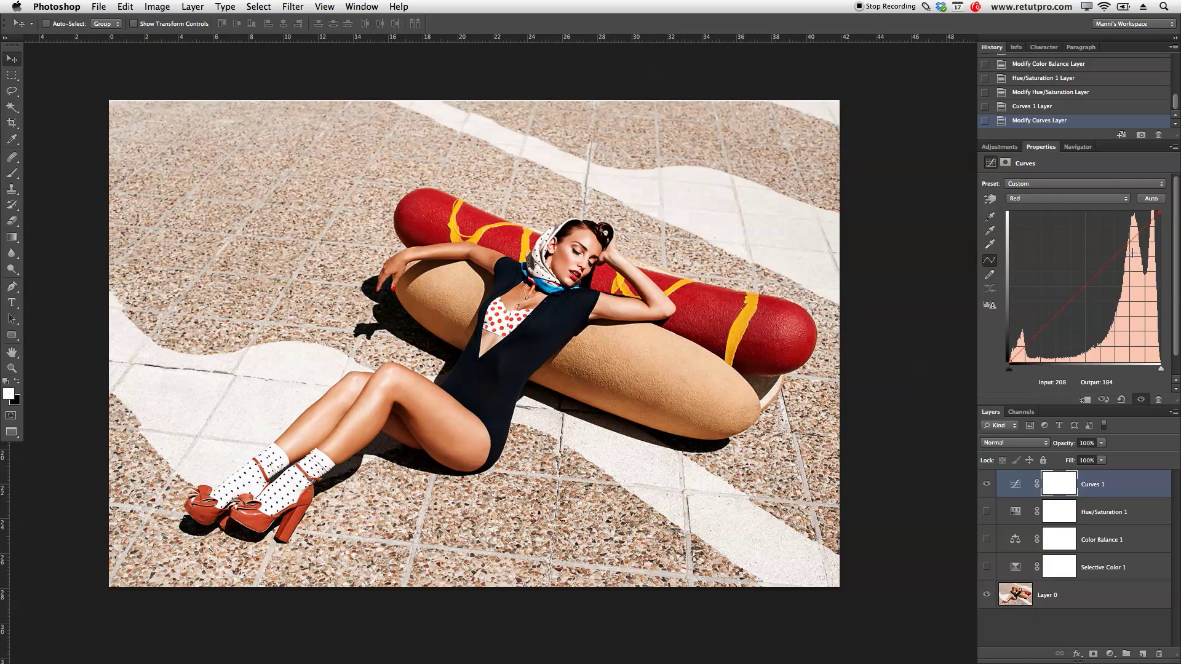
{"action": "left_click_drag", "start_coordinate": [1125, 249], "coordinate": [1123, 240]}
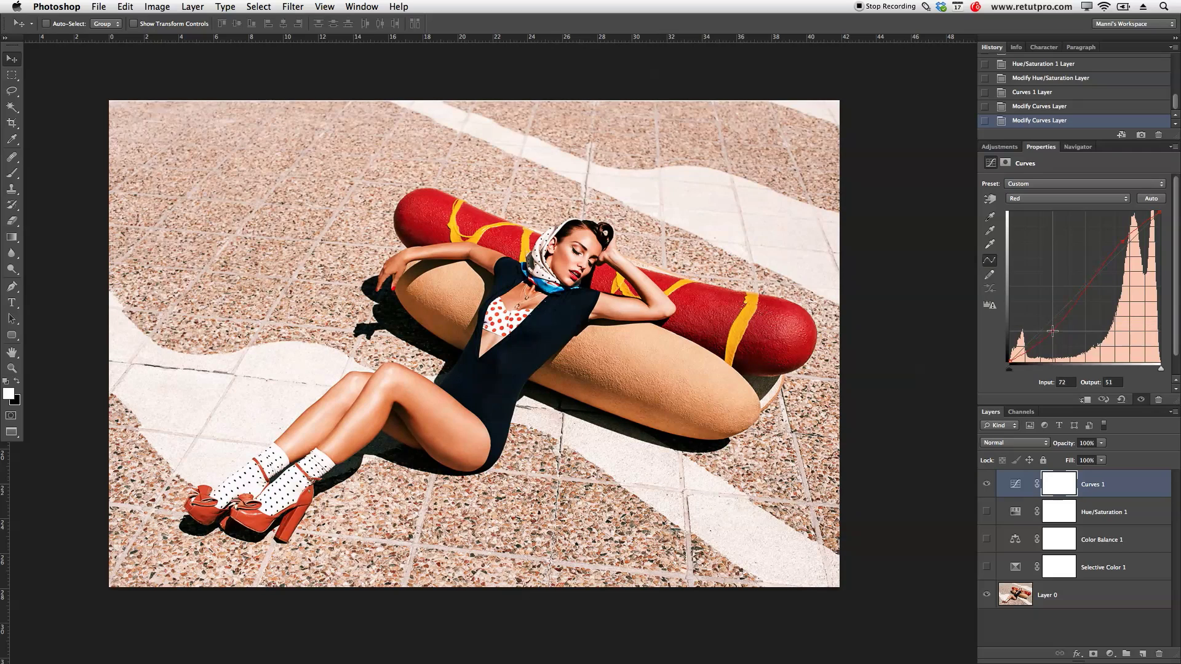
On the Blue channel curve, set a shadow point at about input 42, output 53 and a highlight point at about input 185, output 183
{"action": "left_click", "coordinate": [1053, 198]}
{"action": "left_click", "coordinate": [1048, 214]}
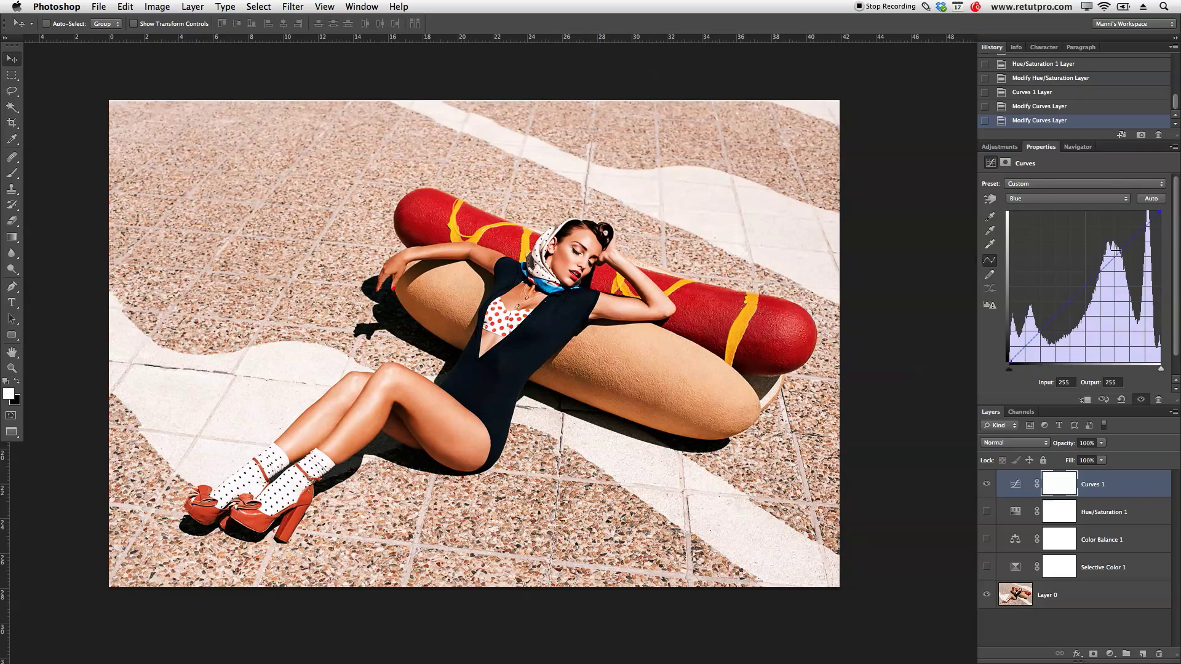
{"action": "left_click_drag", "start_coordinate": [1120, 253], "coordinate": [1116, 251]}
{"action": "mouse_move", "coordinate": [1046, 326]}
{"action": "left_mouse_down"}
{"action": "mouse_move", "coordinate": [1046, 338]}
{"action": "mouse_move", "coordinate": [1031, 331]}
{"action": "left_mouse_up"}
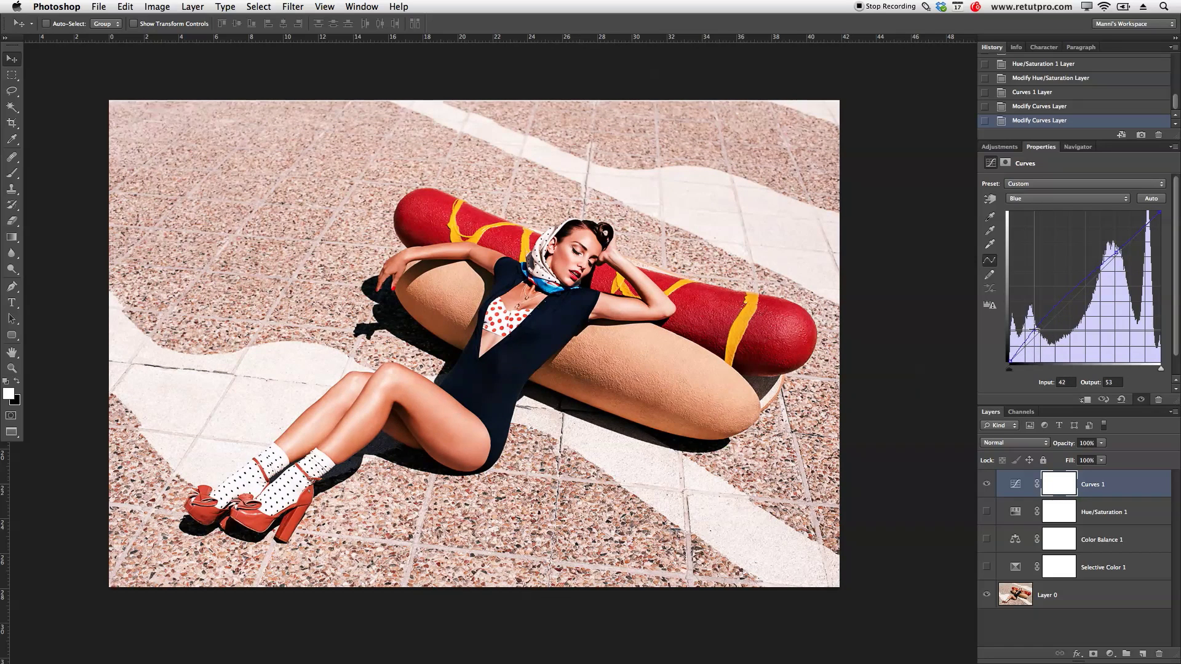
{"action": "left_click_drag", "start_coordinate": [1117, 253], "coordinate": [1120, 254]}
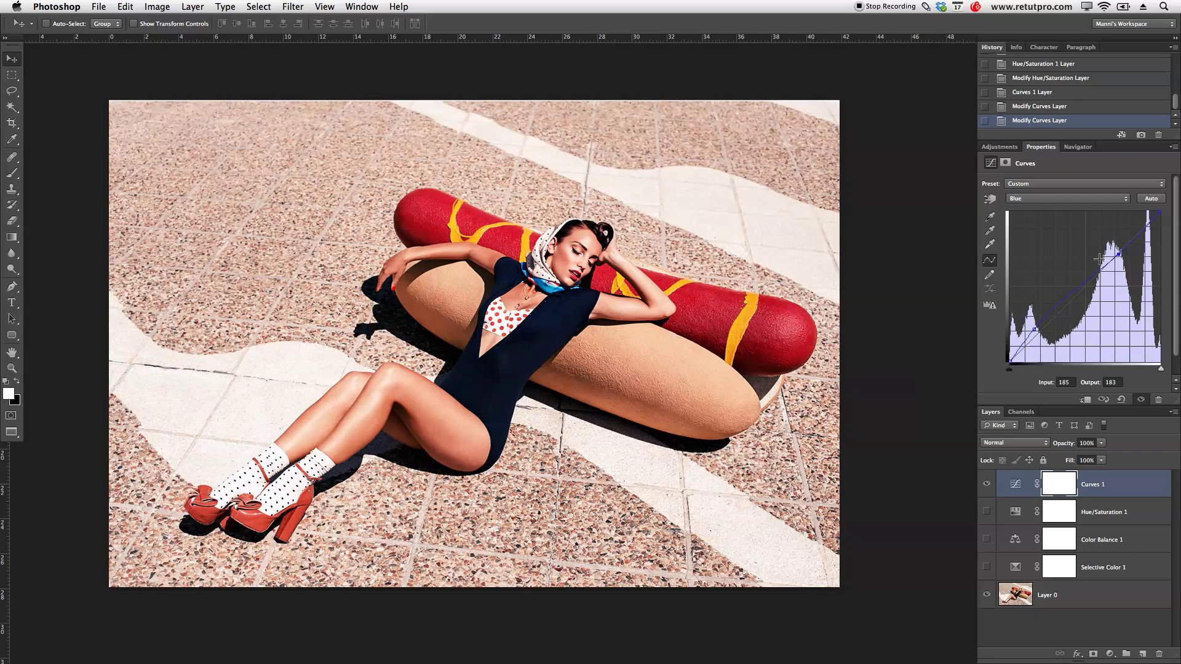
Toggle the Curves layer's visibility to compare the image before and after the curve changes
{"action": "left_click", "coordinate": [986, 486]}
{"action": "left_click", "coordinate": [987, 486]}
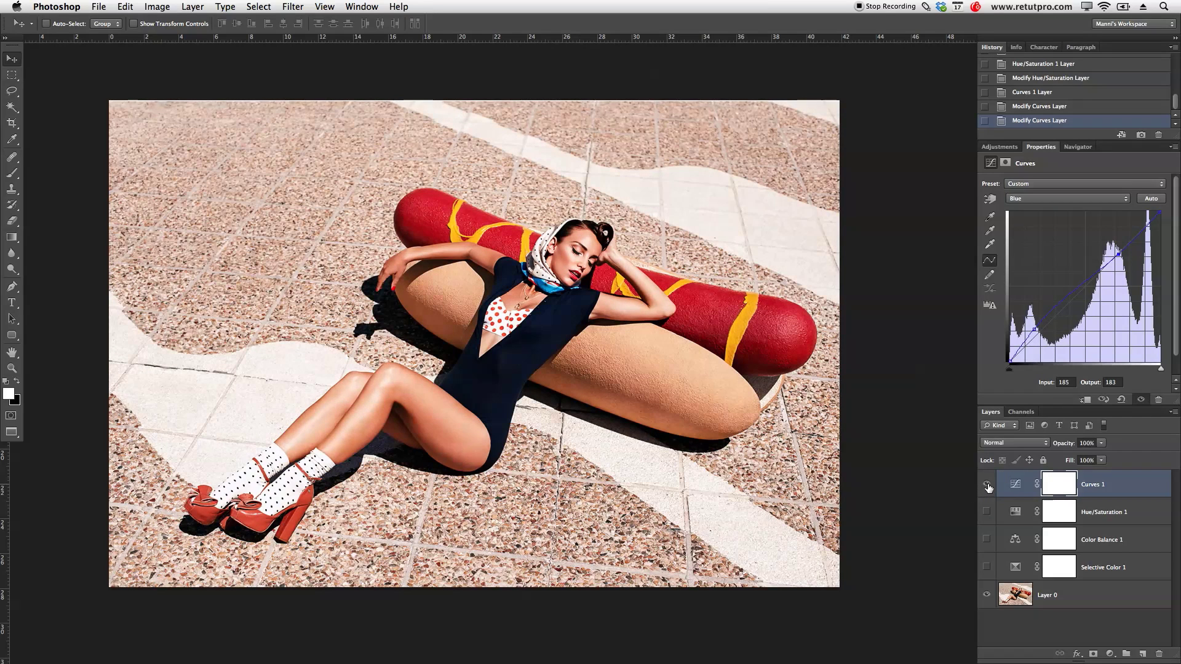
{"action": "left_click", "coordinate": [987, 486]}
{"action": "left_click", "coordinate": [986, 486]}
On the Green channel curve, set a shadow point at about input 56, output 55 and a highlight point at input 172, output 174
{"action": "left_click", "coordinate": [1033, 198]}
{"action": "left_click", "coordinate": [1027, 187]}
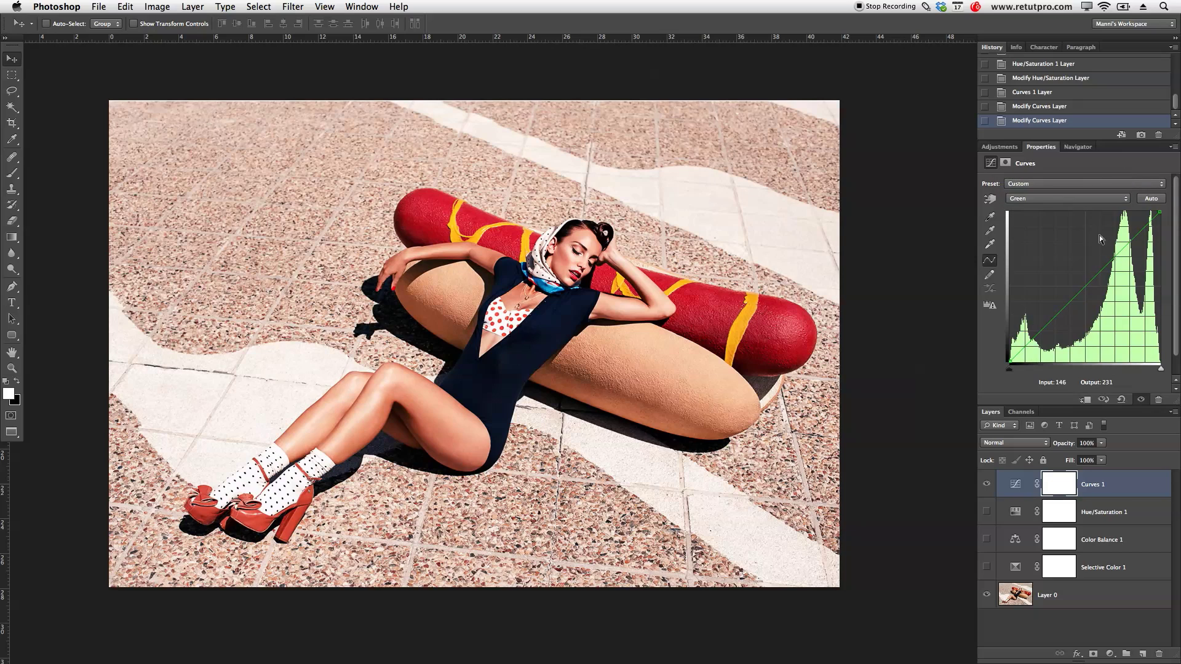
{"action": "left_click_drag", "start_coordinate": [1112, 258], "coordinate": [1112, 262]}
{"action": "left_click_drag", "start_coordinate": [1037, 330], "coordinate": [1043, 330]}
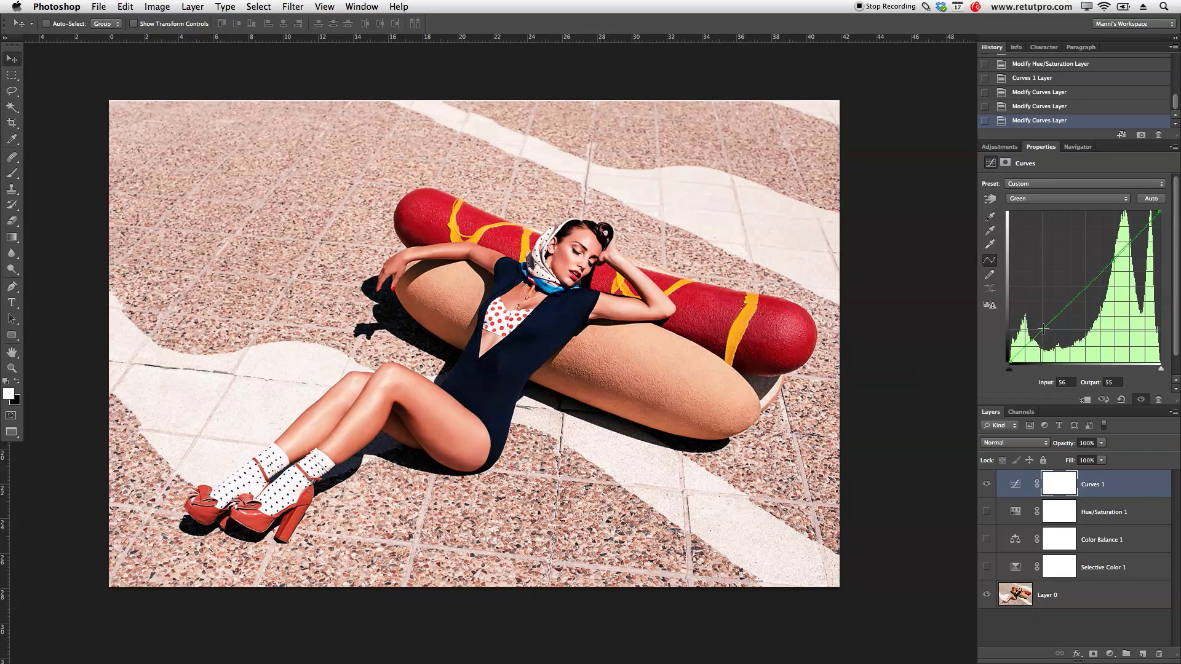
{"action": "left_click_drag", "start_coordinate": [1113, 261], "coordinate": [1114, 258]}
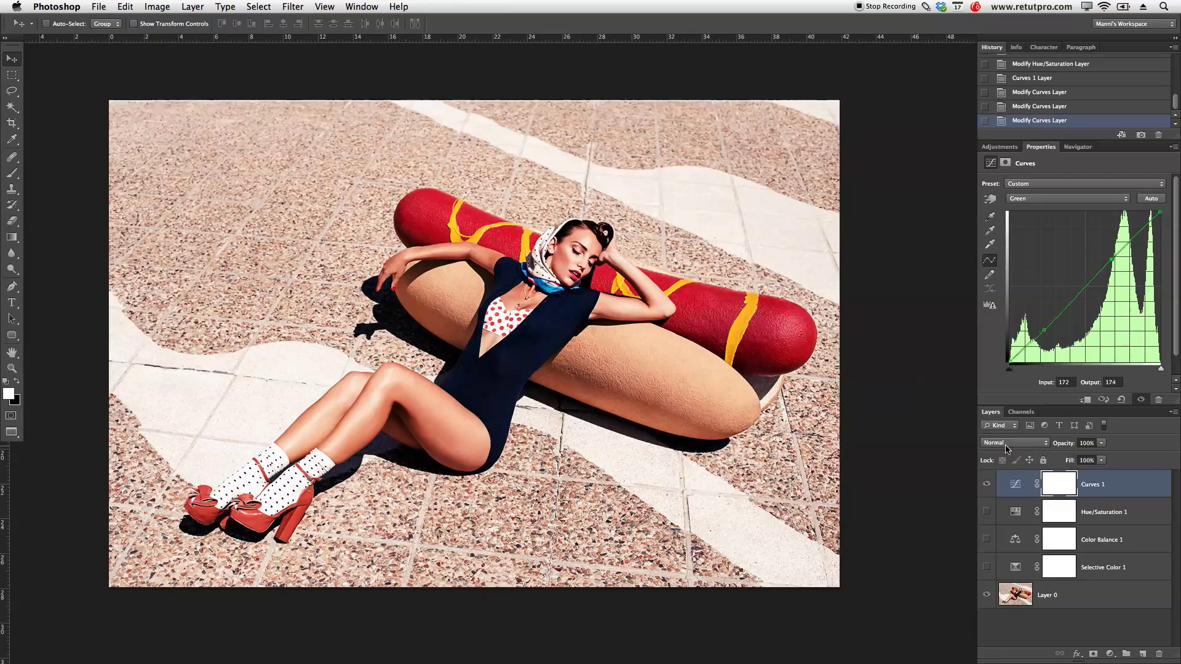
Try the Screen blend mode on the Curves layer at 30% opacity and compare the image with and without it
{"action": "left_click", "coordinate": [1008, 444]}
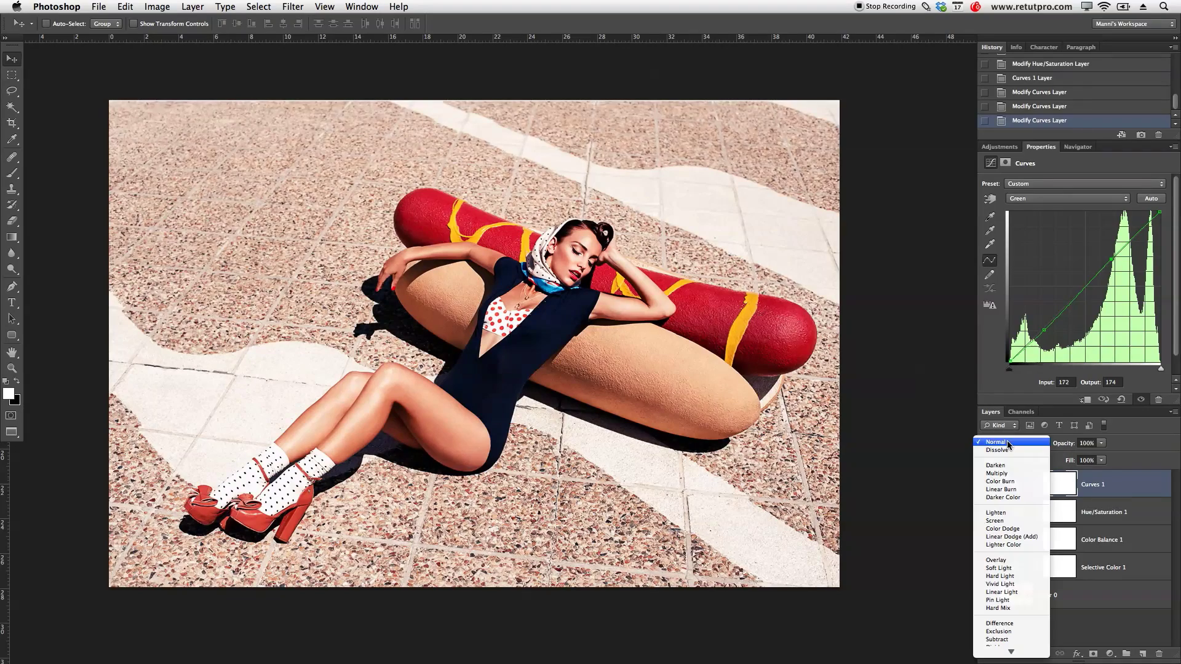
{"action": "left_click", "coordinate": [1000, 521]}
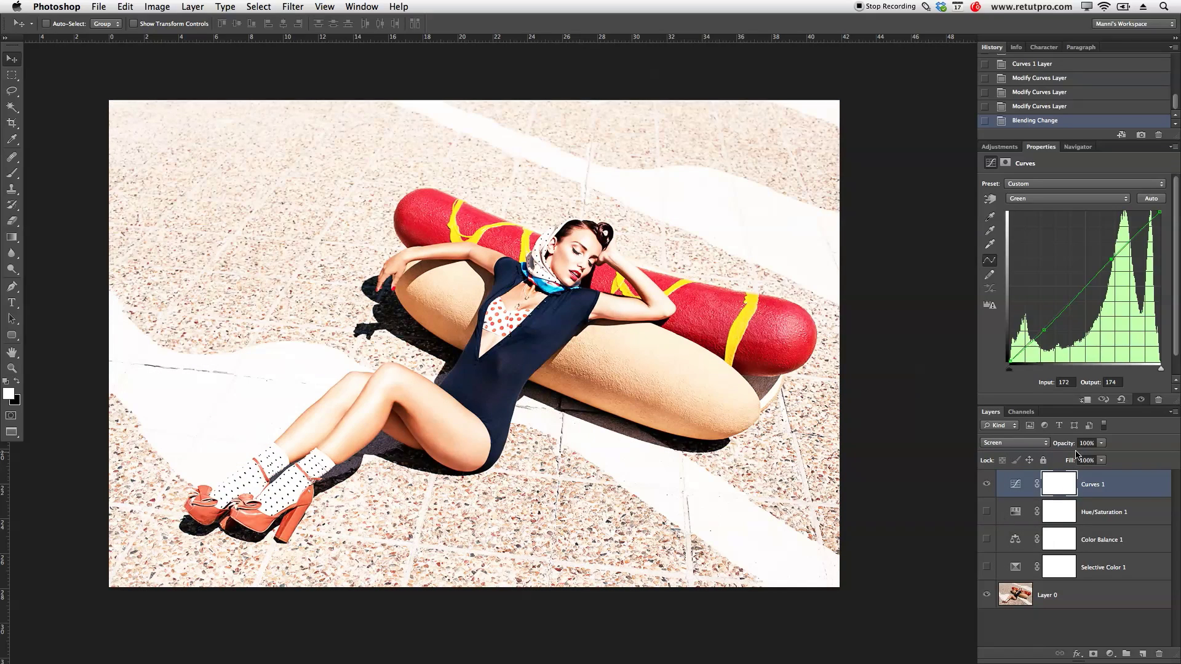
{"action": "left_click_drag", "start_coordinate": [1066, 445], "coordinate": [1024, 445]}
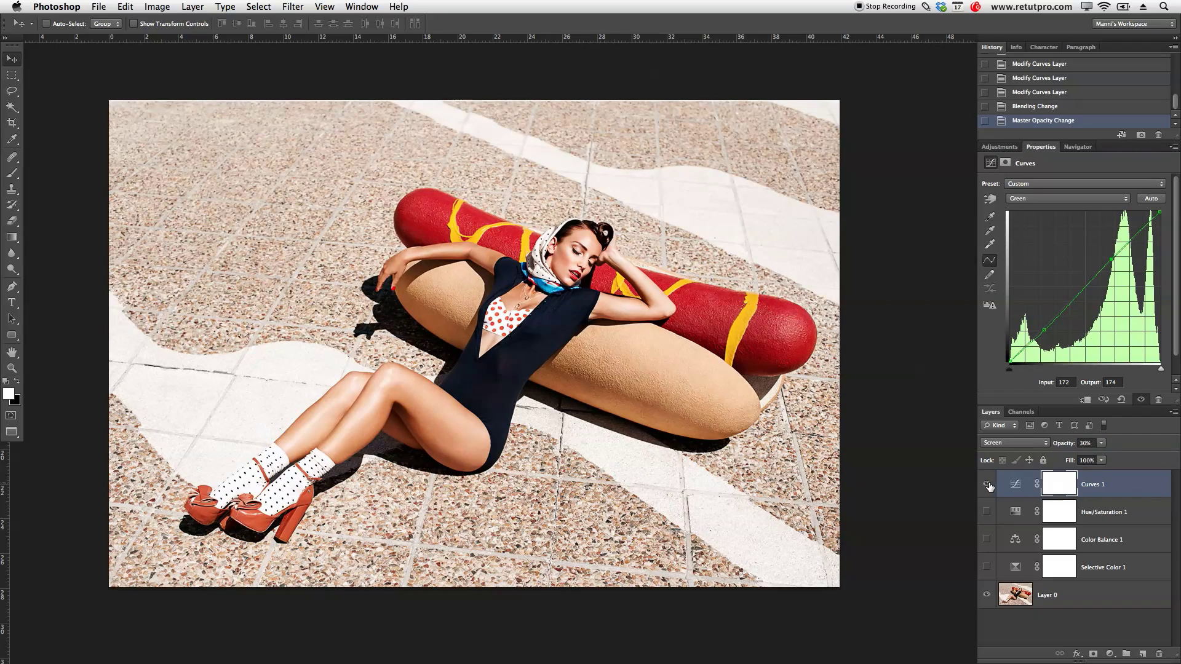
{"action": "left_click", "coordinate": [987, 485]}
{"action": "left_click", "coordinate": [987, 485]}
Try the Screen-mode Curves layer at 7% opacity, then return it to 100%
{"action": "left_click_drag", "start_coordinate": [1051, 448], "coordinate": [1051, 448]}
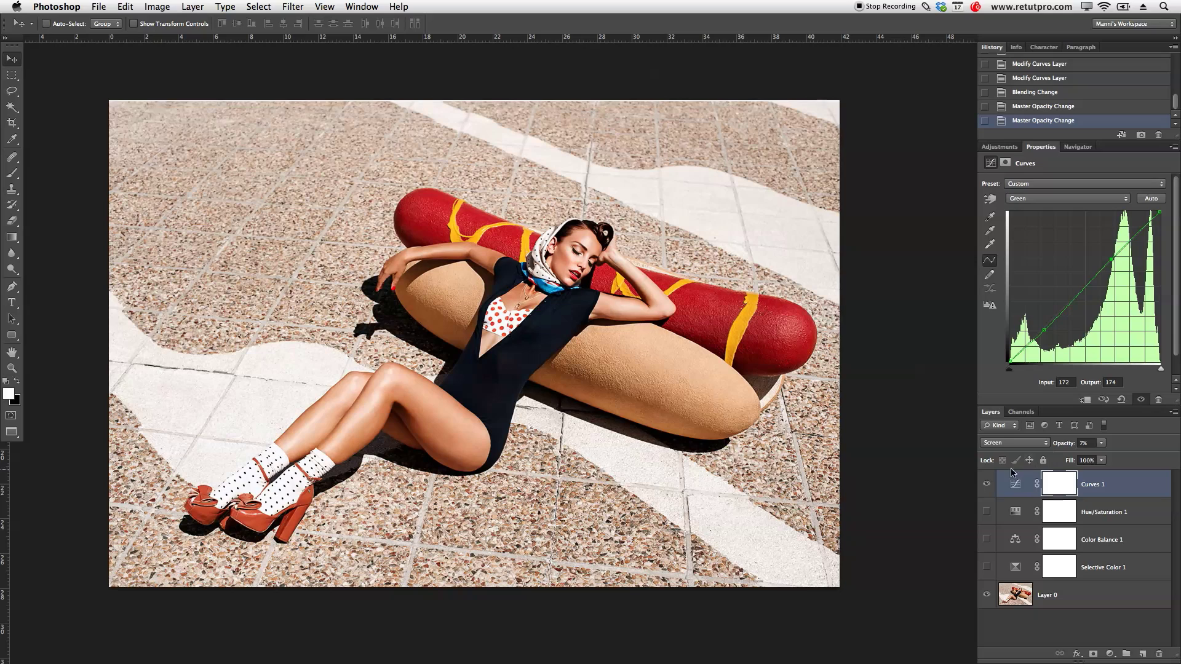
{"action": "left_click", "coordinate": [987, 485]}
{"action": "left_click_drag", "start_coordinate": [1160, 442], "coordinate": [1120, 449]}
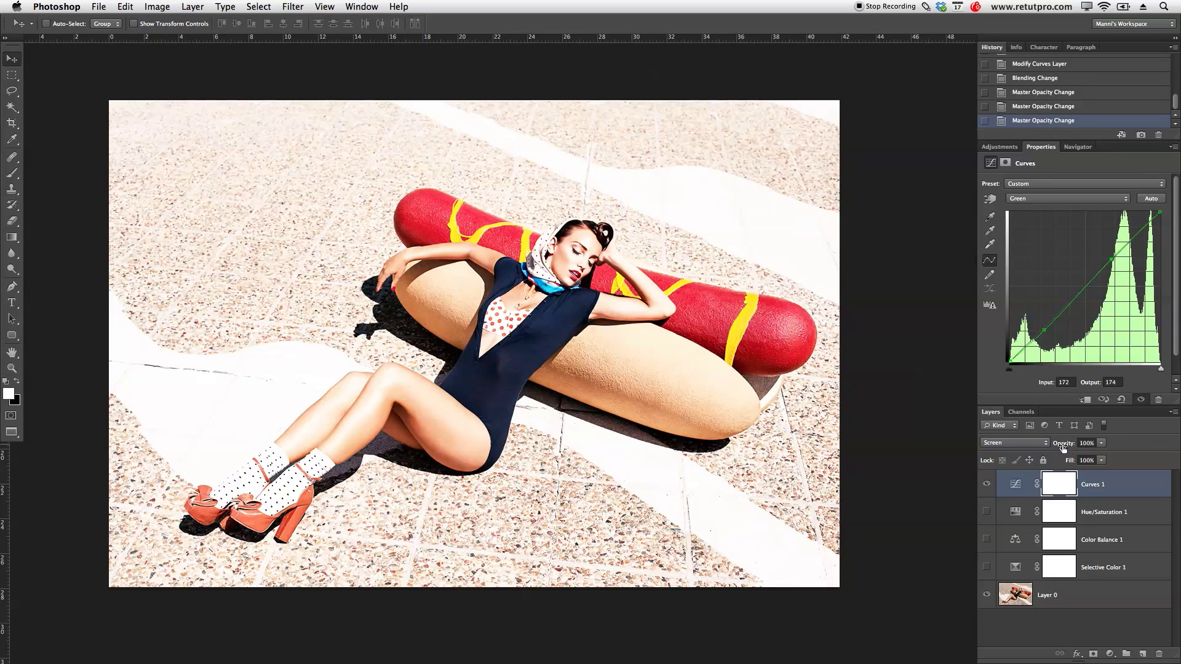
Set the Curves layer's blend mode to Overlay and compare the image with and without it
{"action": "left_click", "coordinate": [1025, 443]}
{"action": "left_click", "coordinate": [1014, 483]}
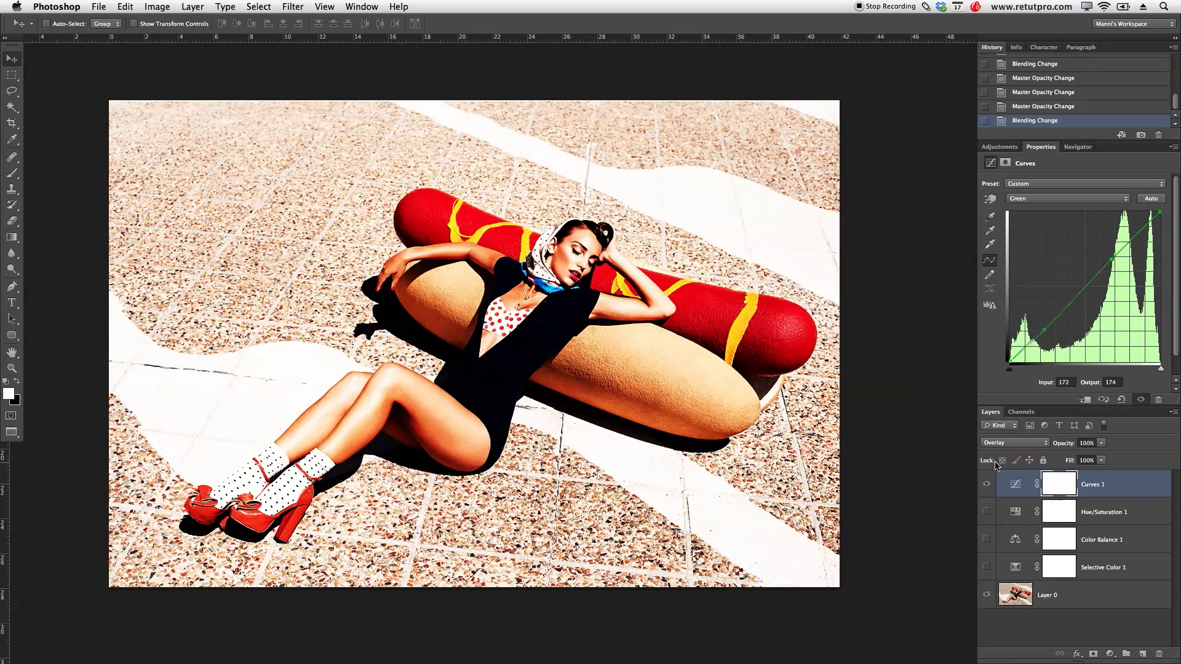
{"action": "left_click", "coordinate": [988, 486]}
{"action": "left_click", "coordinate": [988, 486]}
{"action": "left_click", "coordinate": [987, 486]}
{"action": "left_click", "coordinate": [988, 486]}
Reduce the Overlay Curves layer's opacity to 19% and compare the image with and without it
{"action": "left_click_drag", "start_coordinate": [1058, 448], "coordinate": [1023, 448]}
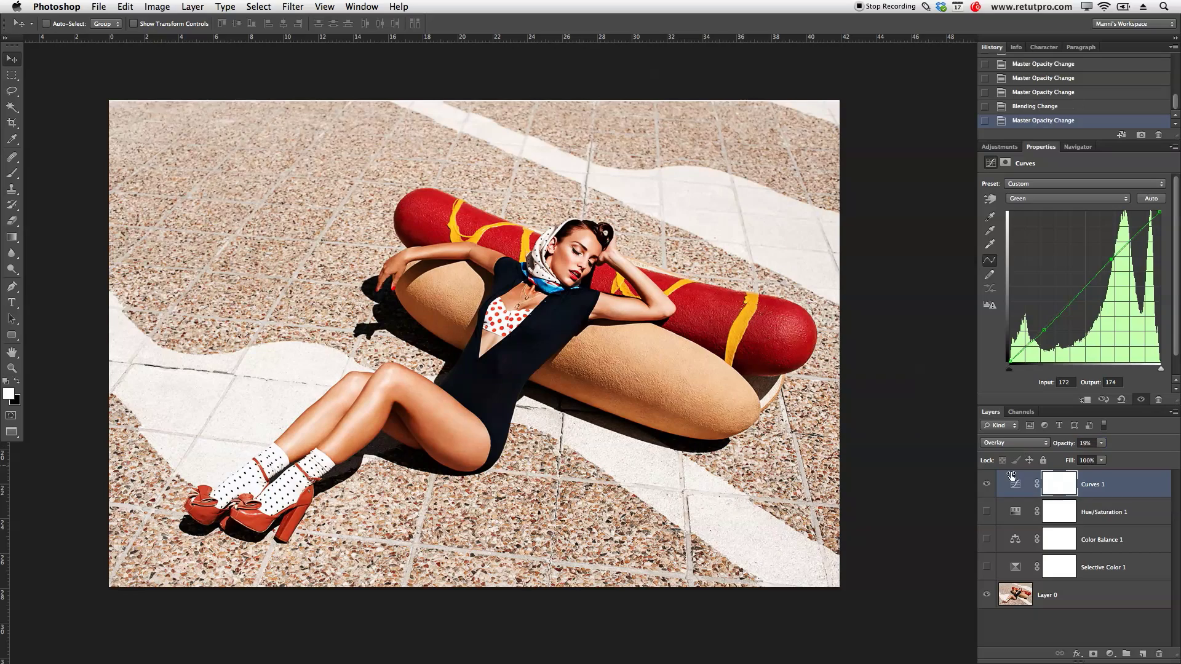
{"action": "left_click", "coordinate": [990, 484]}
{"action": "left_click", "coordinate": [988, 484]}
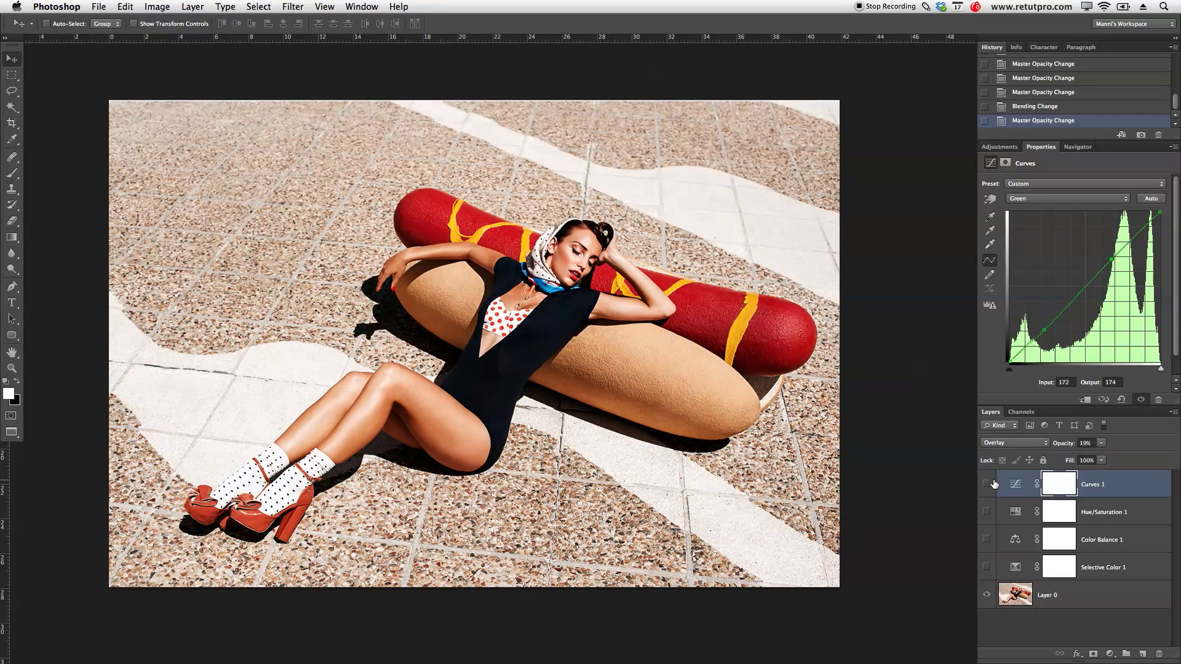
{"action": "left_click", "coordinate": [988, 484]}
Restore the Curves layer's opacity to 100% and hide the layer
{"action": "left_click_drag", "start_coordinate": [1172, 438], "coordinate": [1174, 439]}
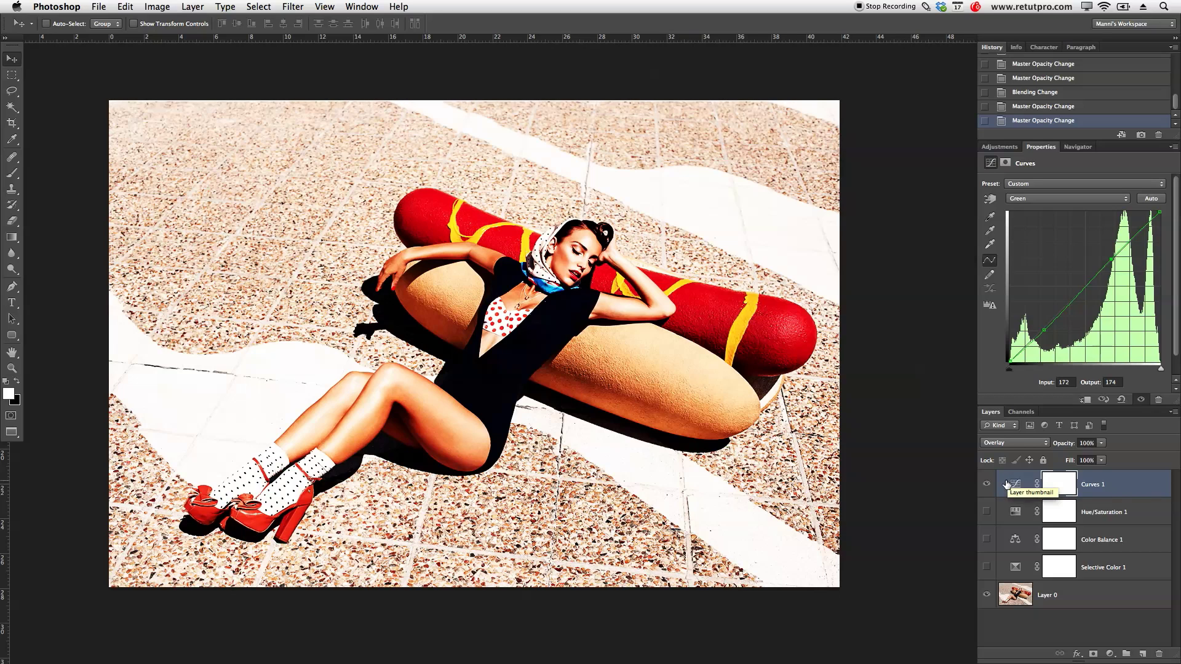
{"action": "left_click", "coordinate": [986, 485]}
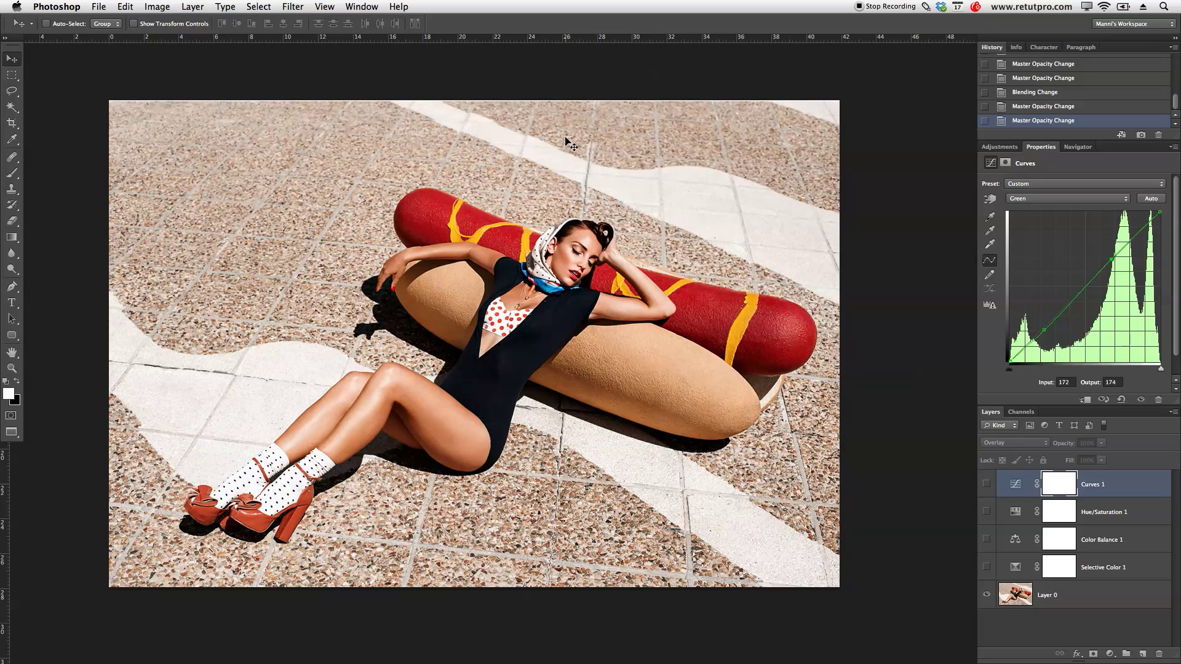
Add a Solid Color fill layer above the Curves layer in red with RGB 238, 0, 0
{"action": "left_click", "coordinate": [258, 7]}
{"action": "mouse_move", "coordinate": [165, 7]}
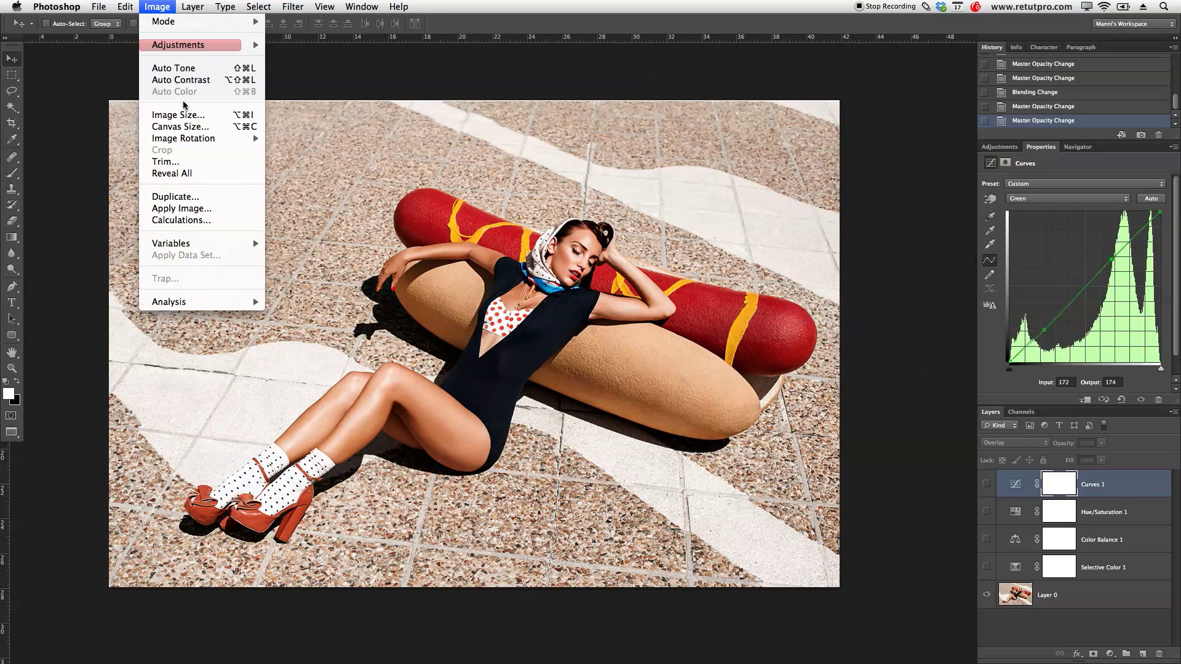
{"action": "mouse_move", "coordinate": [230, 116]}
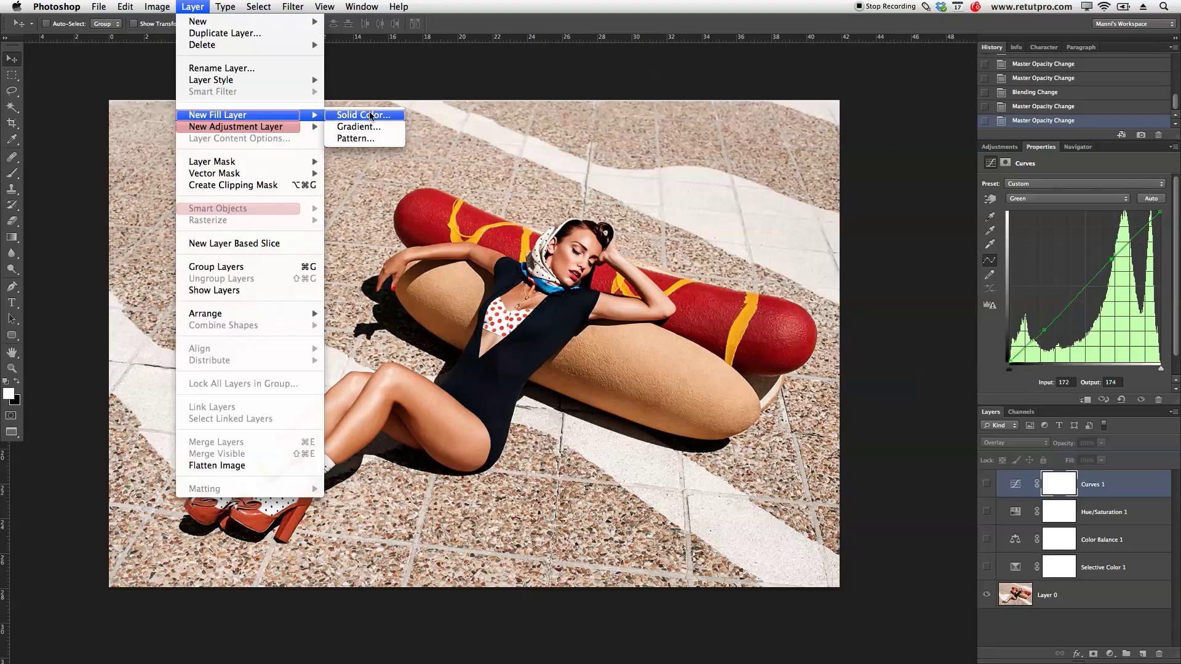
{"action": "left_click", "coordinate": [372, 115]}
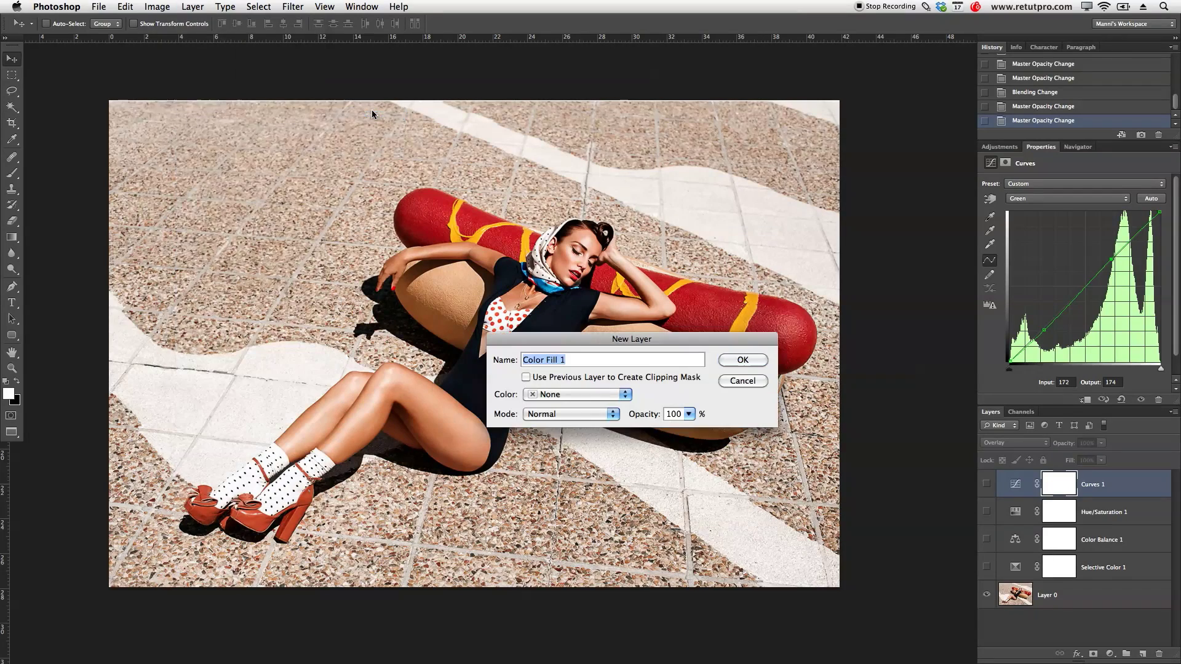
{"action": "left_click", "coordinate": [742, 360]}
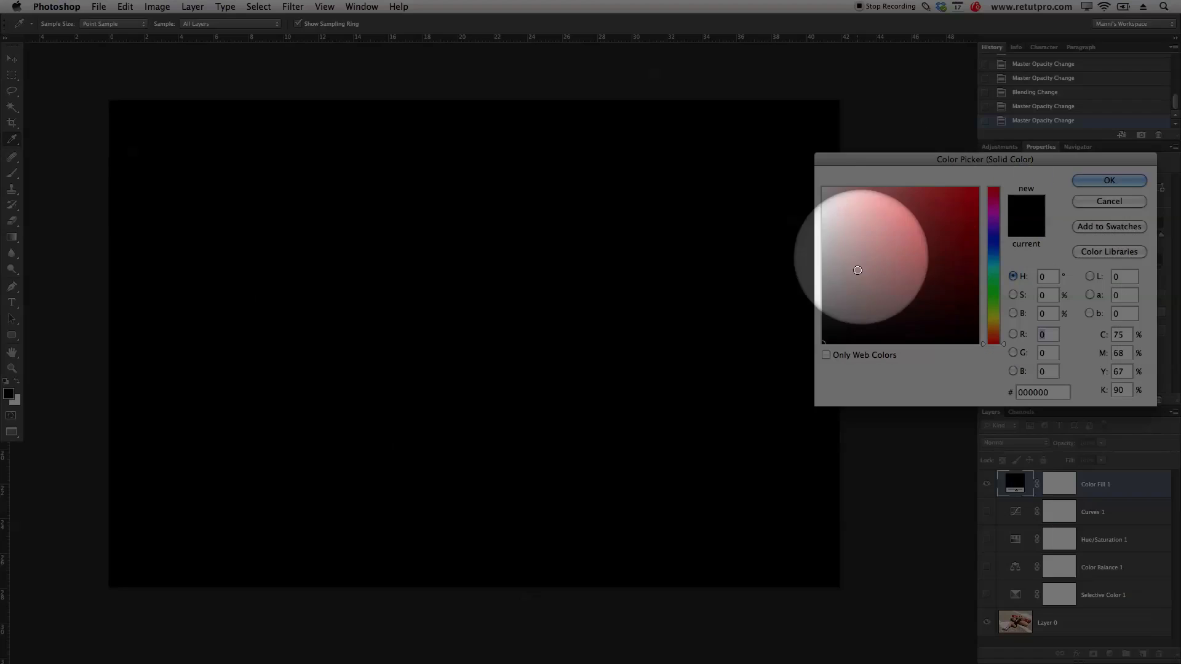
{"action": "type", "text": "238"}
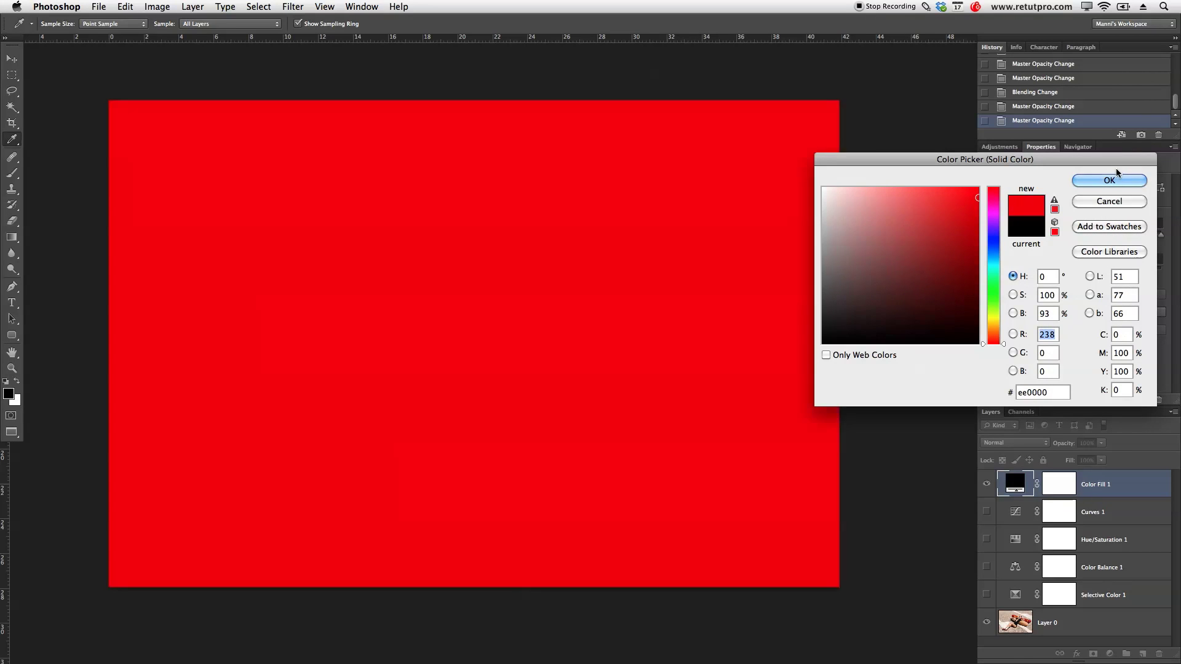
{"action": "left_click", "coordinate": [1114, 180]}
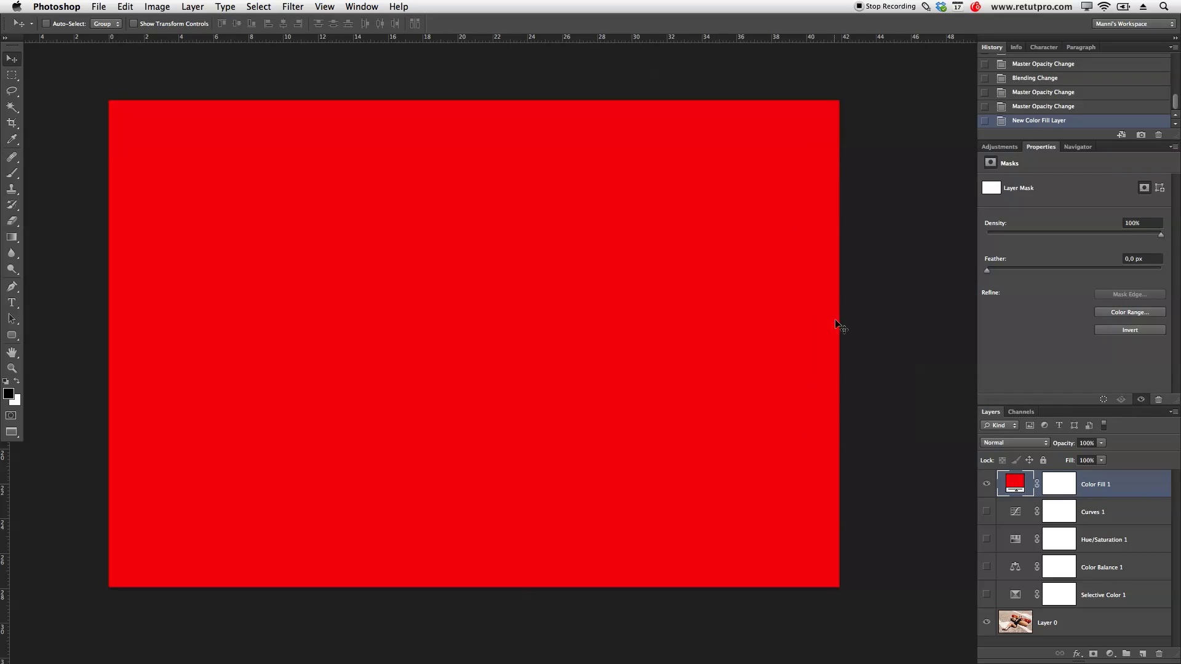
Set the red fill layer's blend mode to Color and its opacity to 10%
{"action": "scroll", "coordinate": [761, 388], "scroll_direction": "right", "scroll_amount": 5}
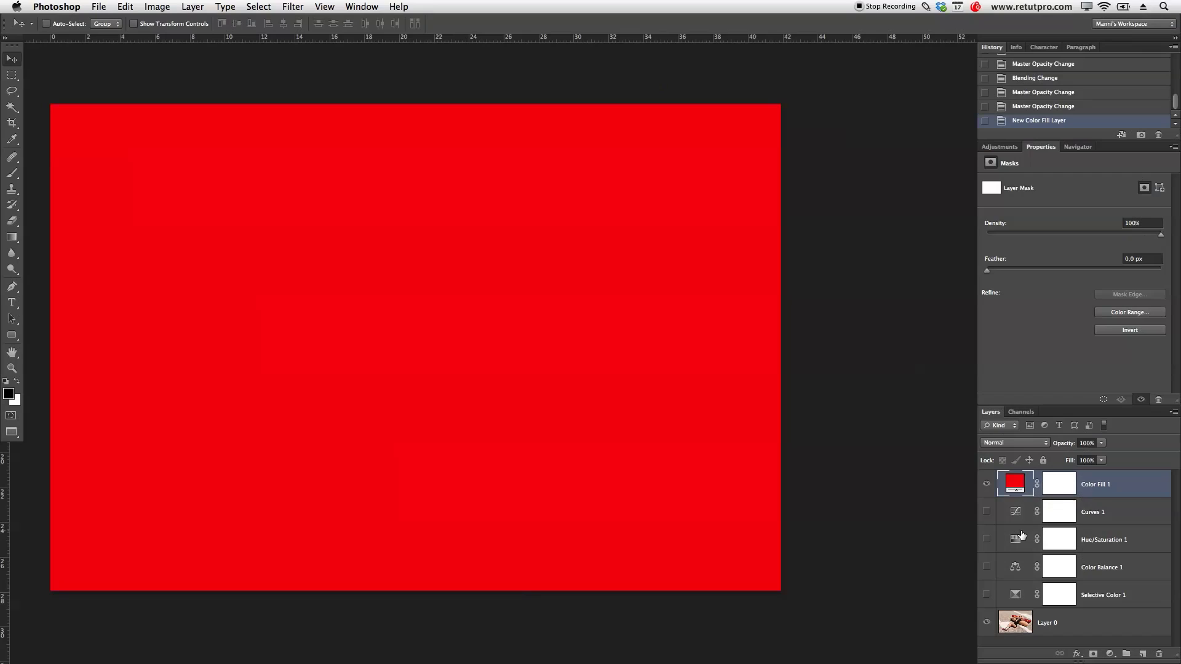
{"action": "left_click", "coordinate": [1017, 442]}
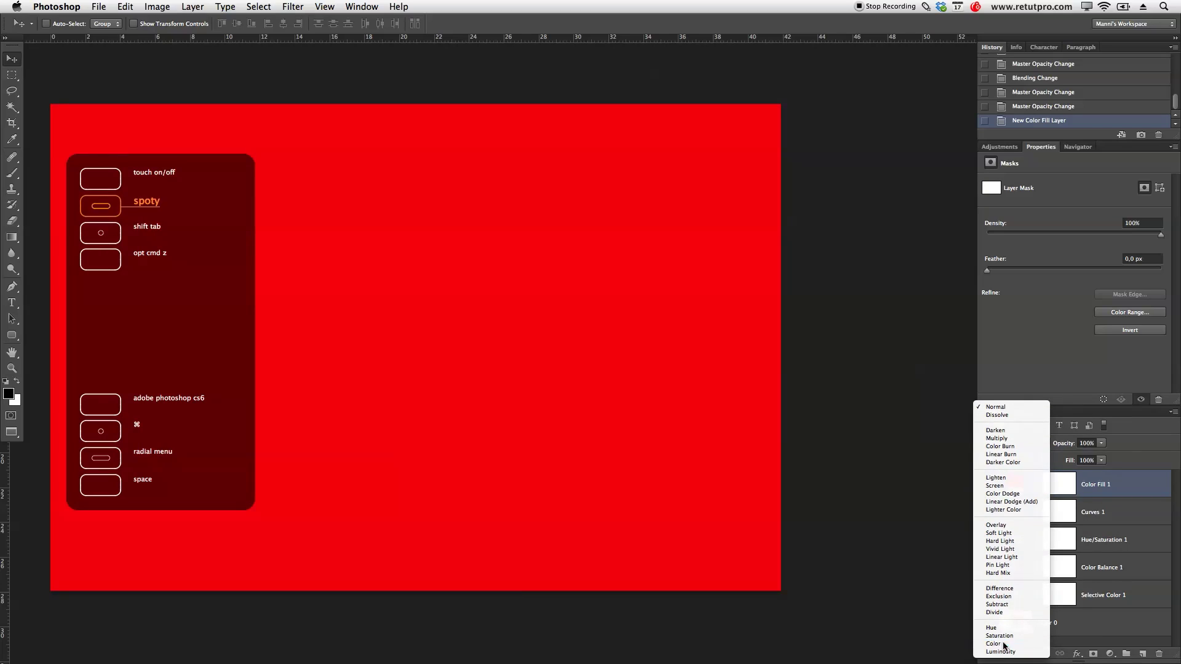
{"action": "left_click", "coordinate": [1002, 644]}
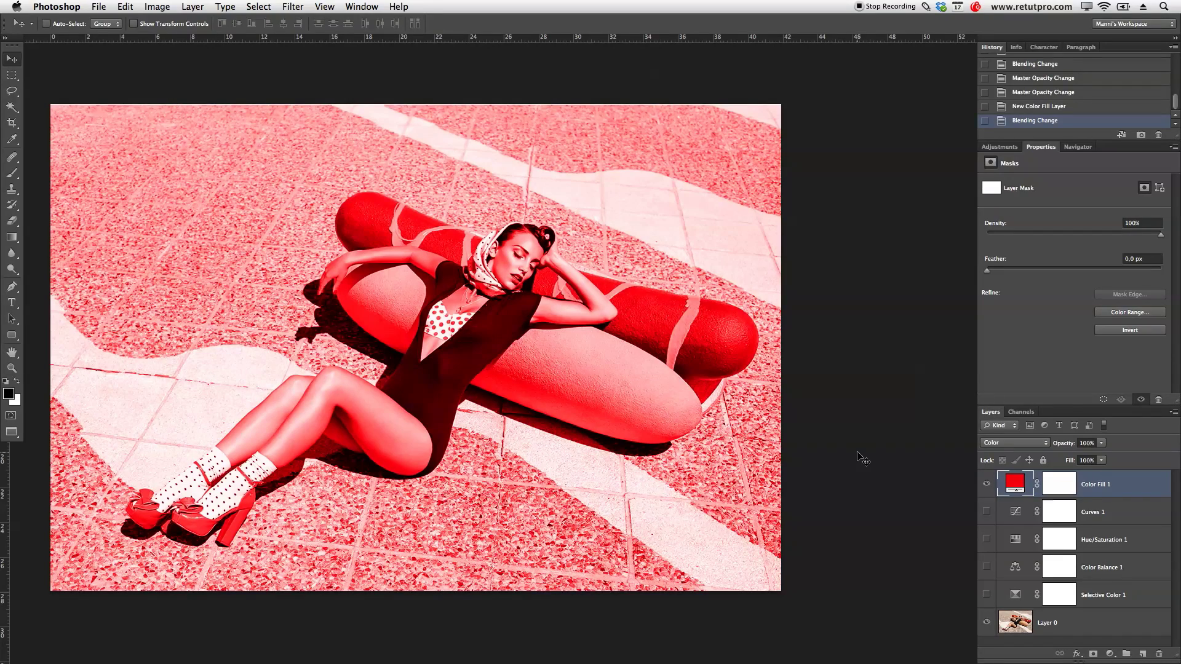
{"action": "key", "text": "1"}
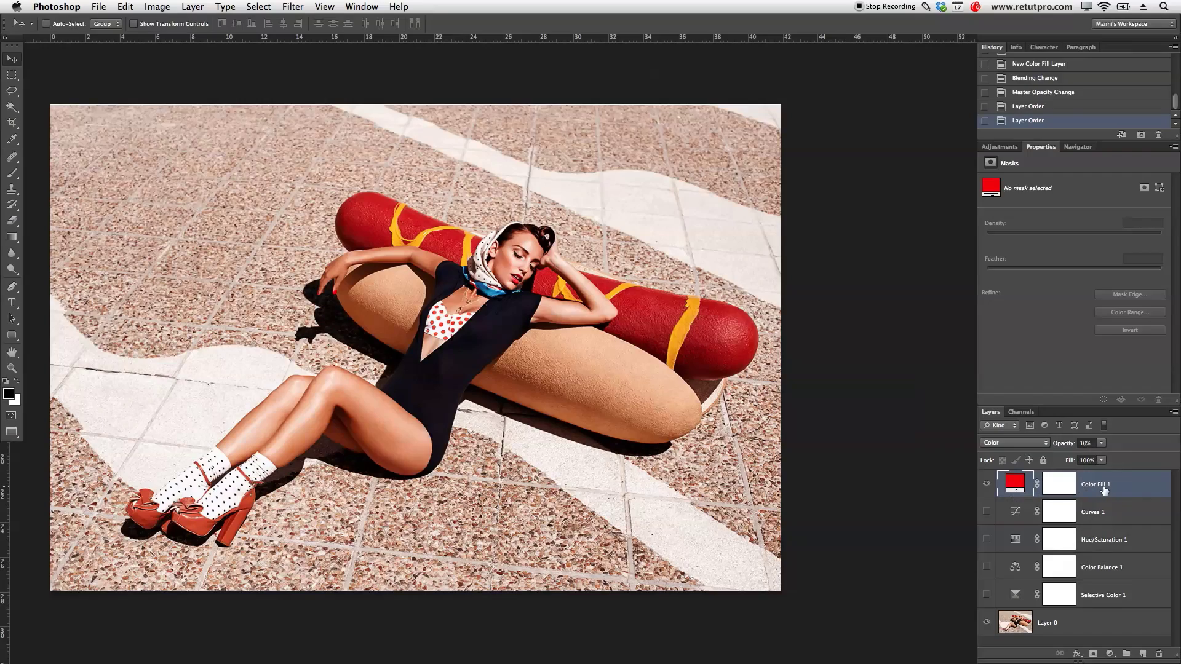
Raise the red fill layer's opacity to 30%, then lower it to 16%
{"action": "left_click", "coordinate": [1089, 443]}
{"action": "type", "text": "30"}
{"action": "key", "text": "Return"}
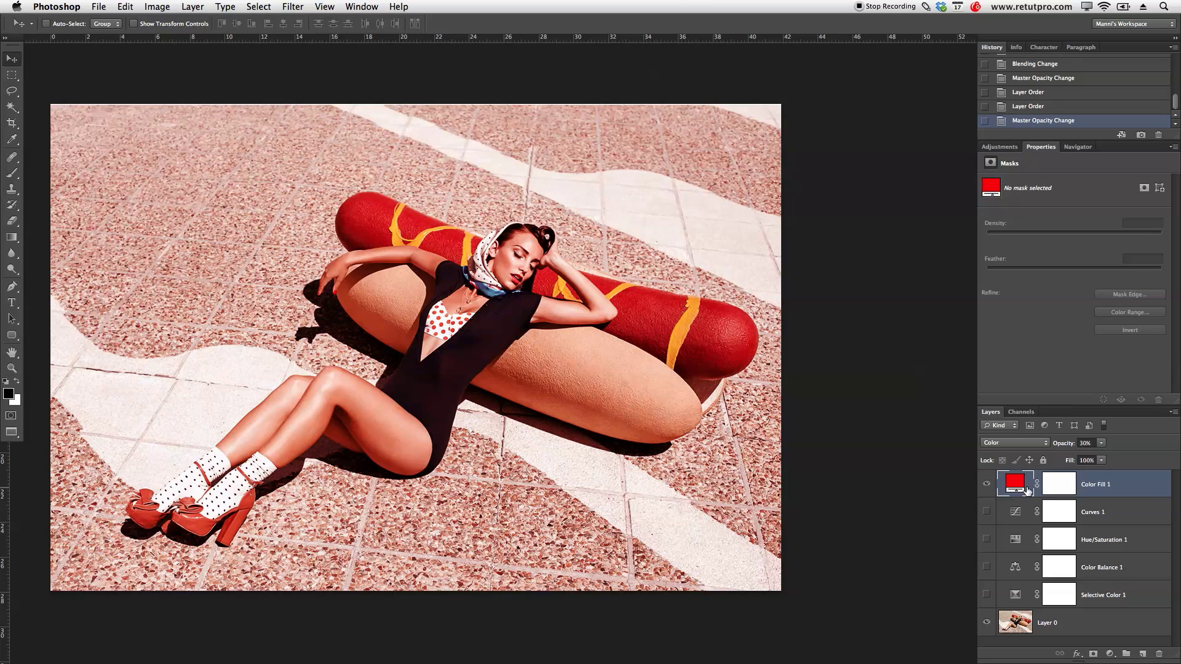
{"action": "left_click_drag", "start_coordinate": [1067, 445], "coordinate": [1058, 450]}
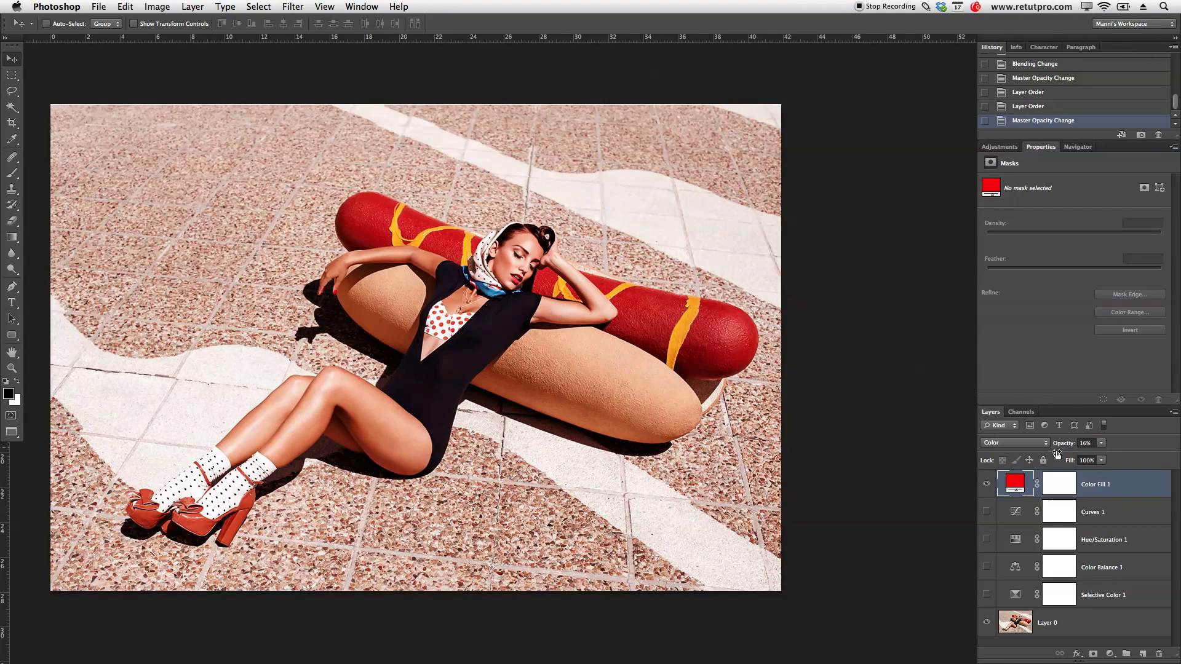
Compare the image with and without the red fill layer
{"action": "left_click", "coordinate": [986, 485]}
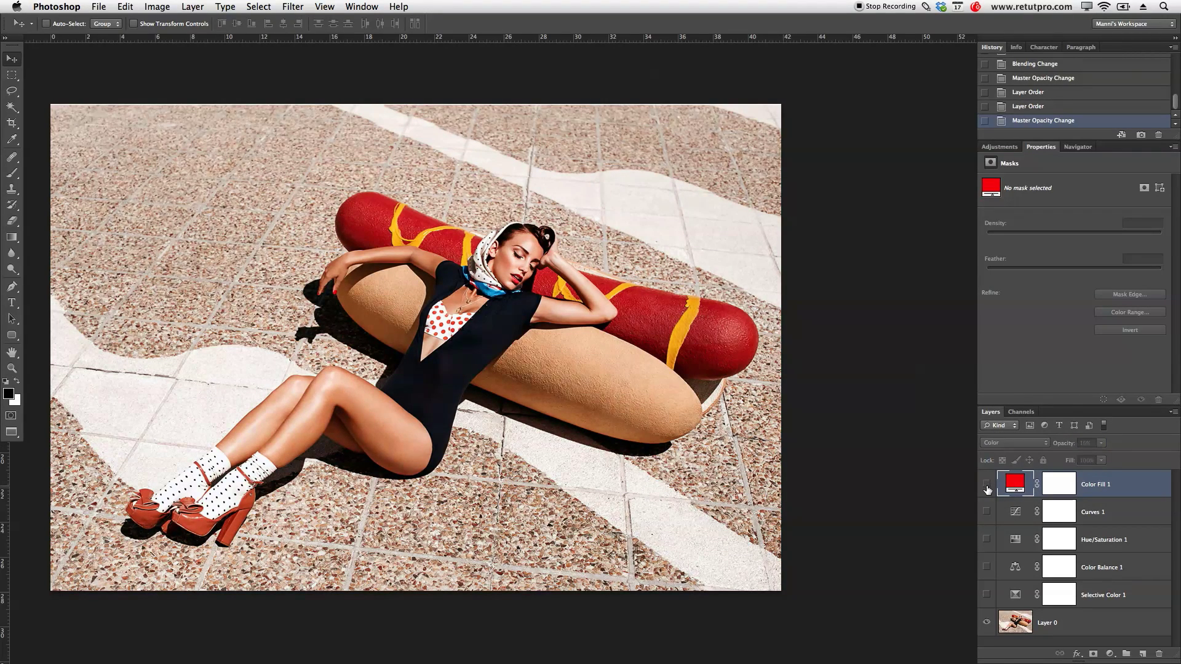
{"action": "left_click", "coordinate": [987, 485]}
{"action": "left_click", "coordinate": [987, 485]}
{"action": "left_click", "coordinate": [987, 485]}
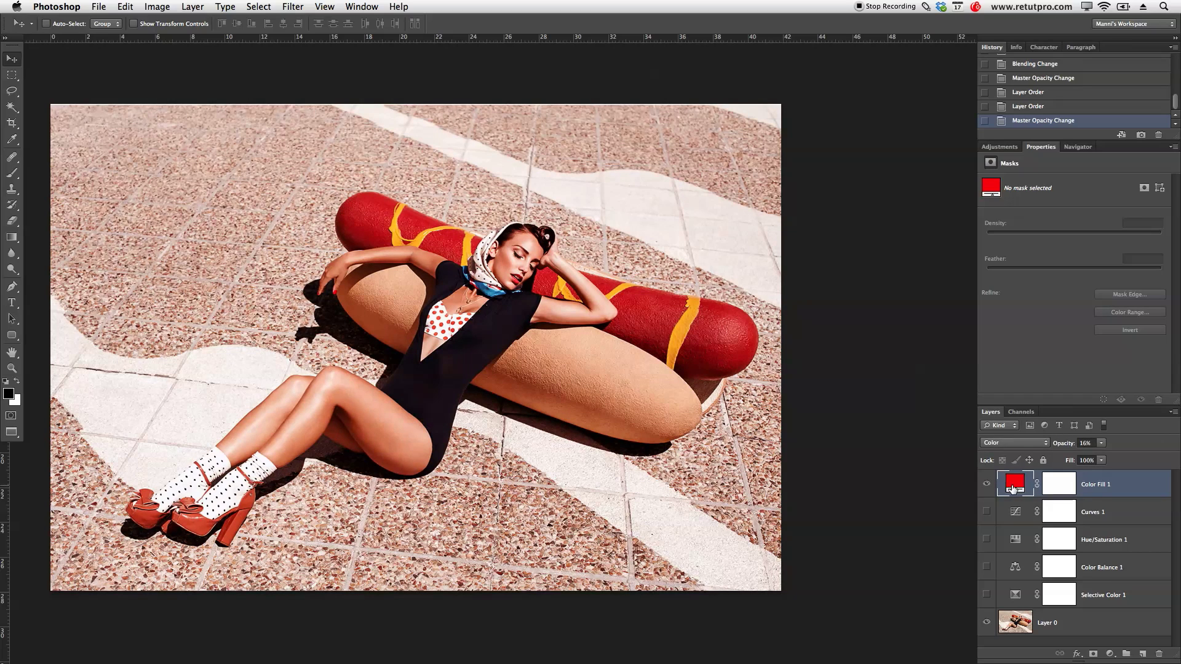
Try an orange hue of 41° for the fill layer, then settle on a darker crimson with 91% saturation and 76% brightness
{"action": "double_click", "coordinate": [1015, 486]}
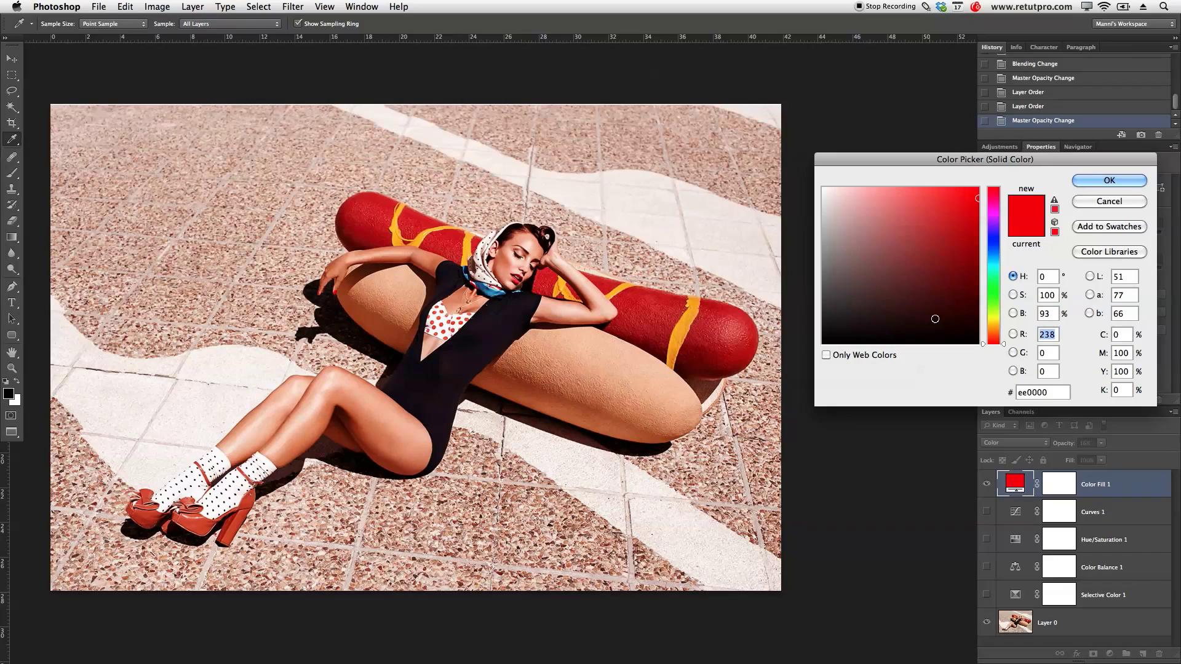
{"action": "mouse_move", "coordinate": [968, 202]}
{"action": "left_mouse_down"}
{"action": "mouse_move", "coordinate": [966, 260]}
{"action": "mouse_move", "coordinate": [967, 214]}
{"action": "mouse_move", "coordinate": [965, 224]}
{"action": "left_mouse_up"}
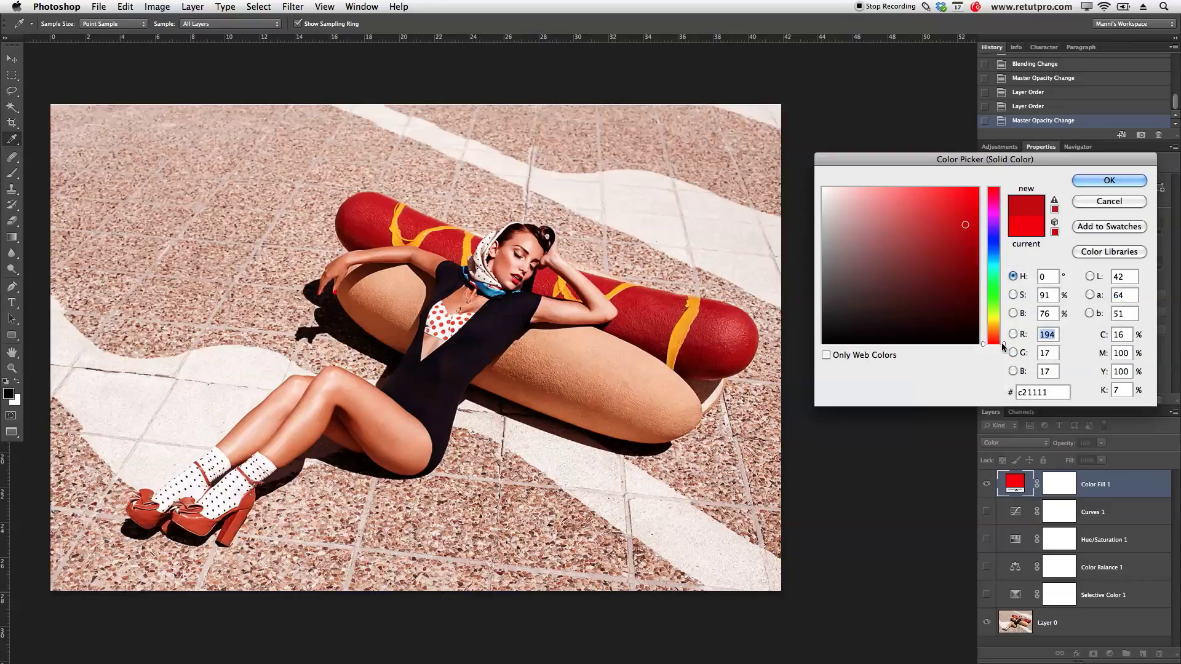
{"action": "left_click_drag", "start_coordinate": [1003, 346], "coordinate": [1003, 329]}
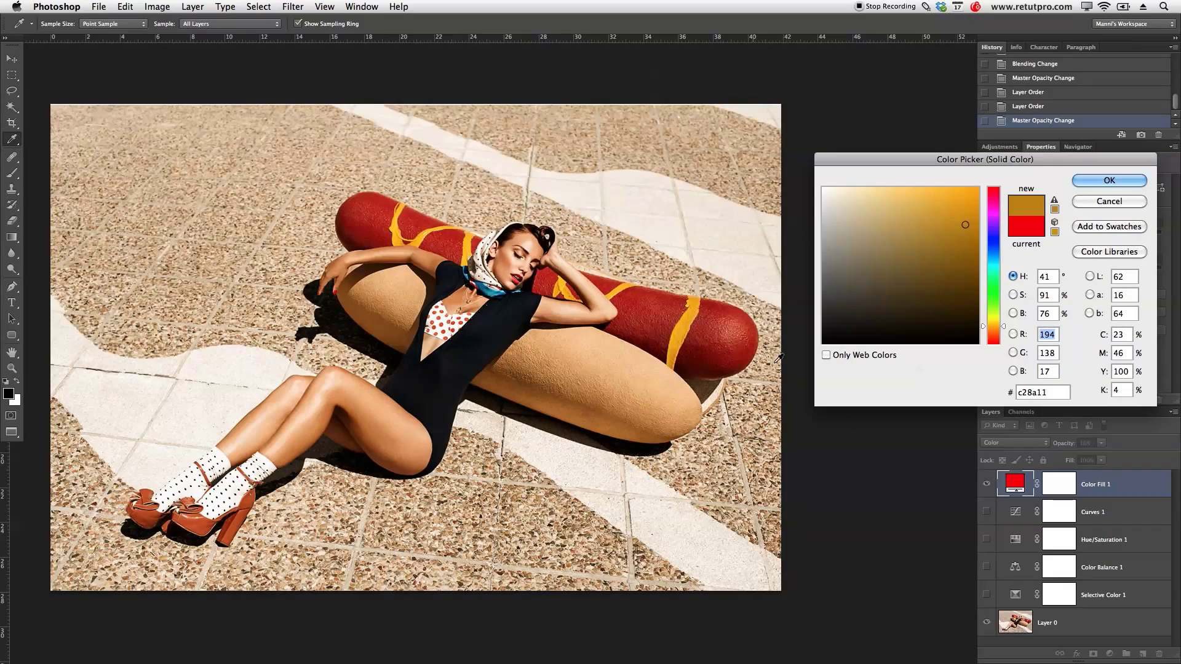
{"action": "left_click_drag", "start_coordinate": [1007, 330], "coordinate": [1001, 191]}
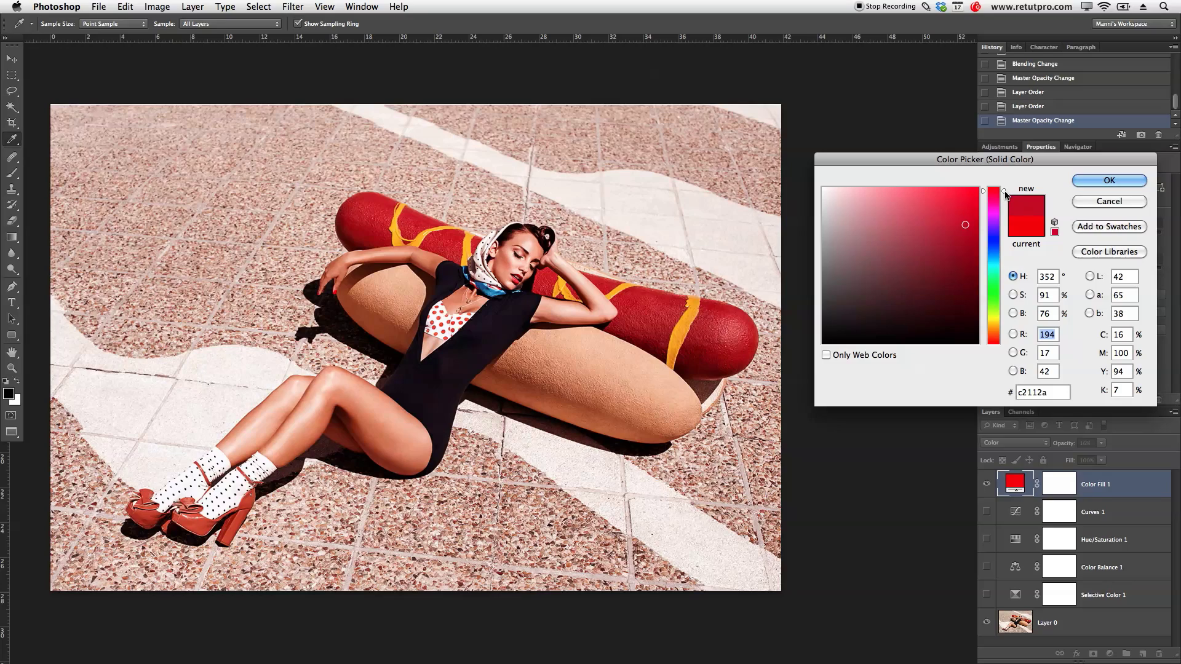
{"action": "left_click_drag", "start_coordinate": [1004, 192], "coordinate": [1003, 191]}
{"action": "left_click", "coordinate": [1109, 181]}
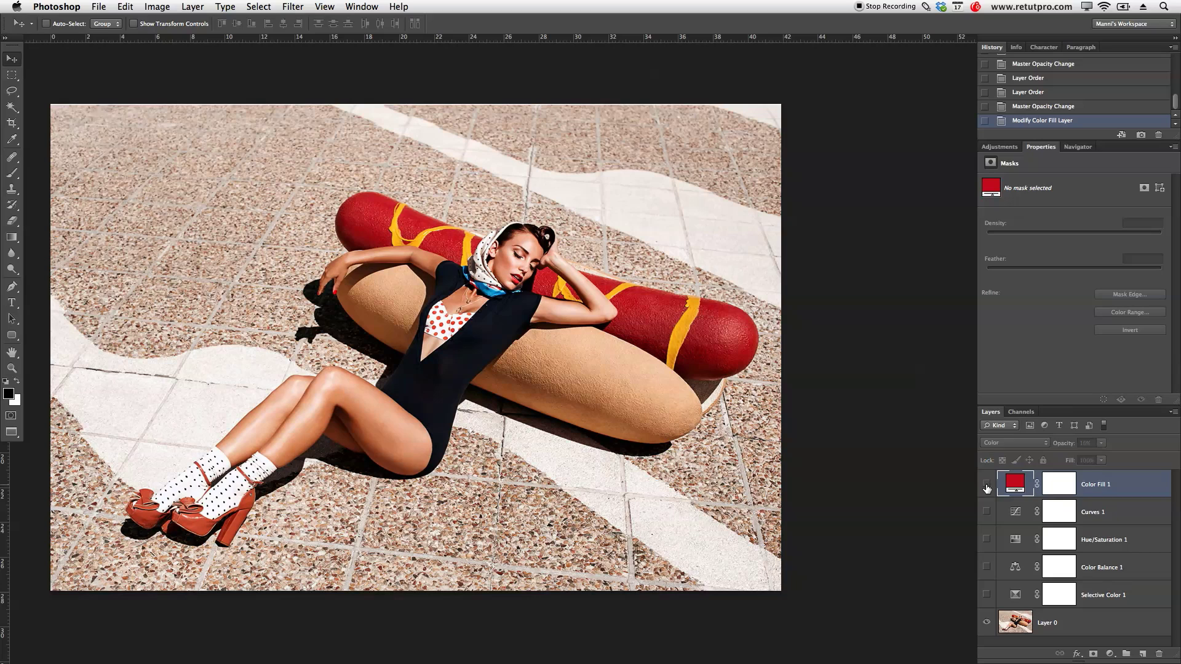
Lower the crimson fill layer's opacity to 7% and enlarge the layer list area
{"action": "left_click_drag", "start_coordinate": [1068, 446], "coordinate": [1053, 451]}
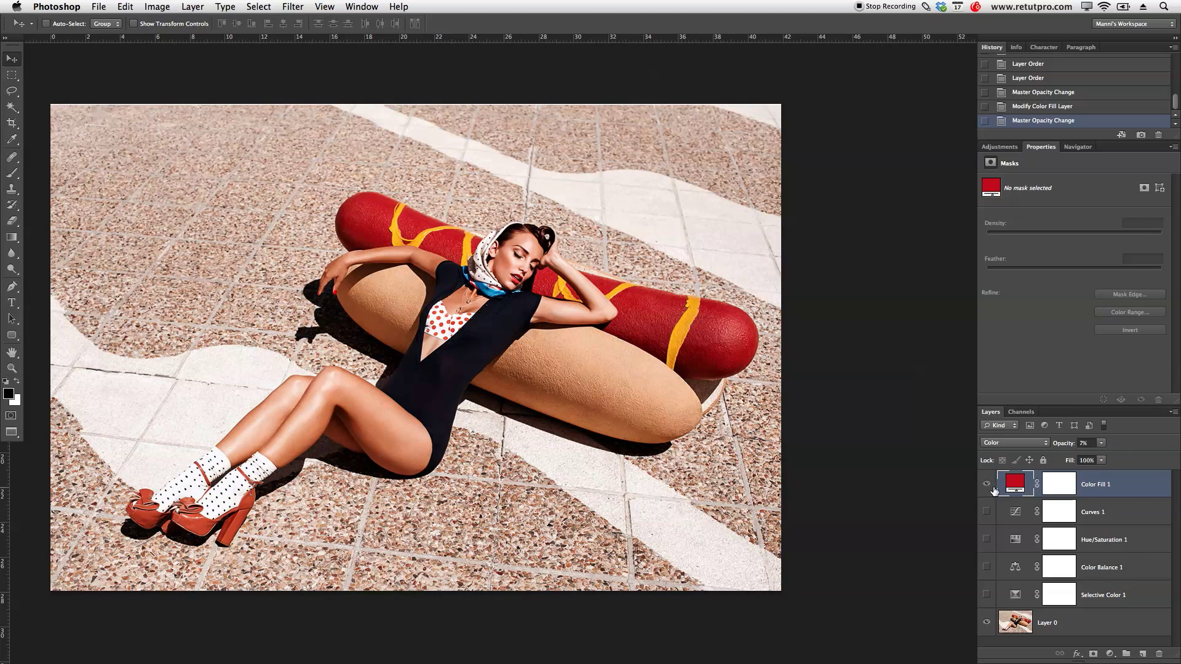
{"action": "left_click_drag", "start_coordinate": [1061, 407], "coordinate": [1063, 308]}
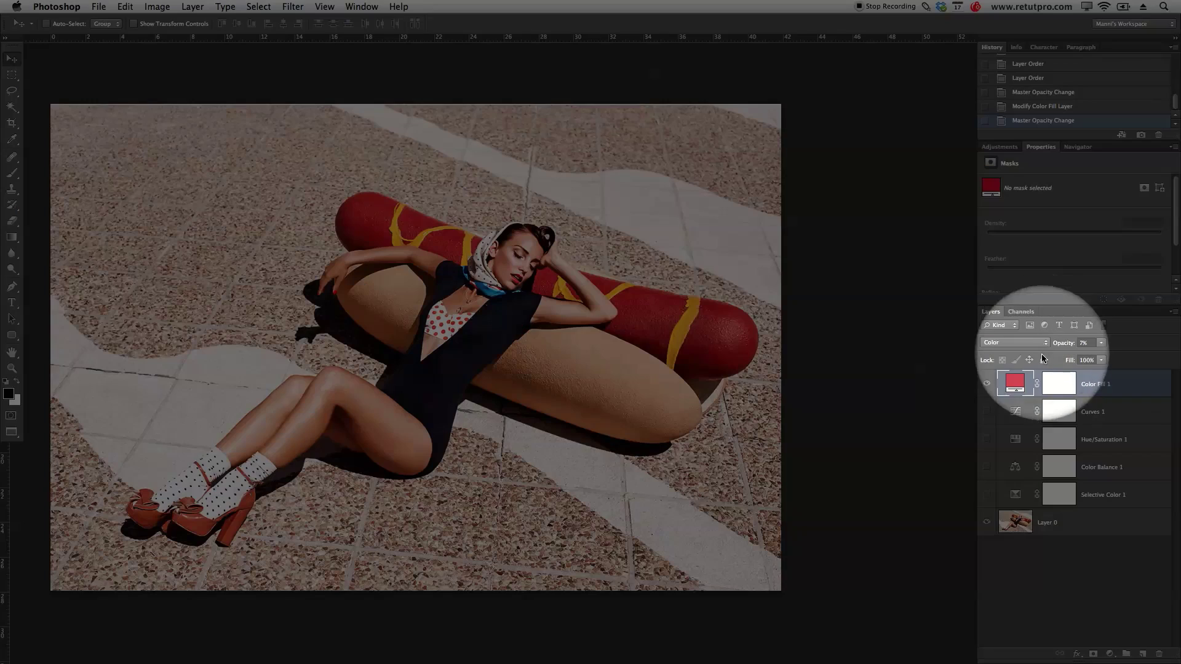
Hide the red fill layer and compare the image with and without the Selective Color adjustment
{"action": "left_click", "coordinate": [987, 385]}
{"action": "left_click", "coordinate": [986, 495]}
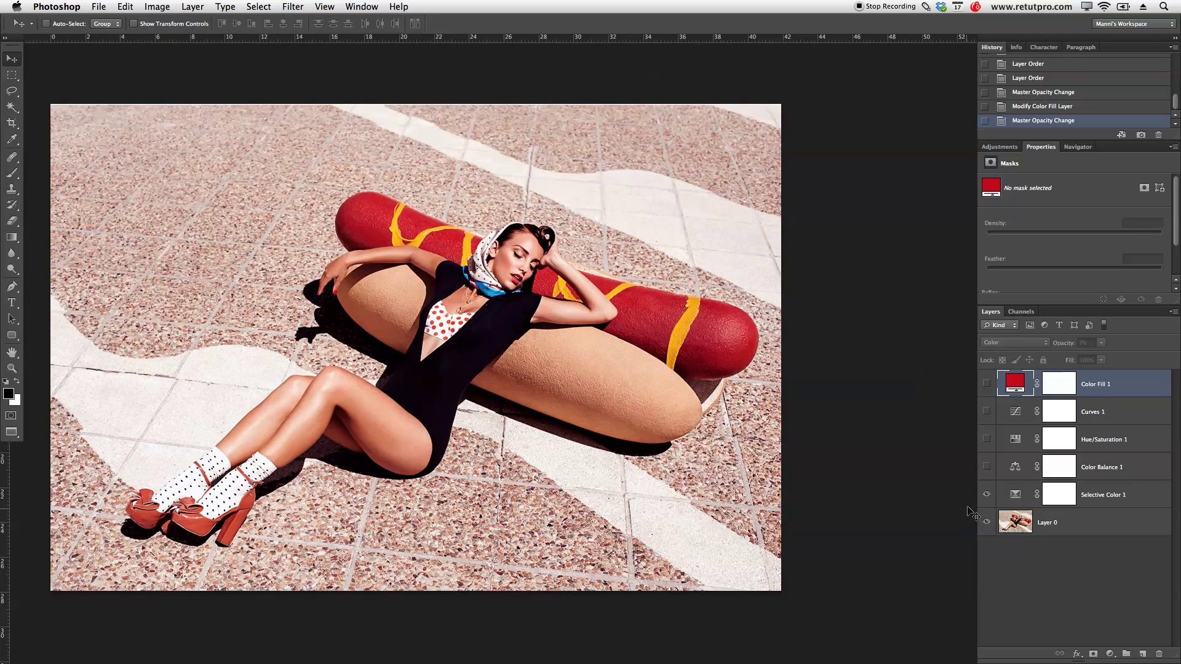
{"action": "left_click", "coordinate": [986, 496]}
{"action": "left_click", "coordinate": [986, 495]}
Compare the image with and without the Color Balance adjustment while the Selective Color layer is hidden
{"action": "left_click", "coordinate": [986, 468]}
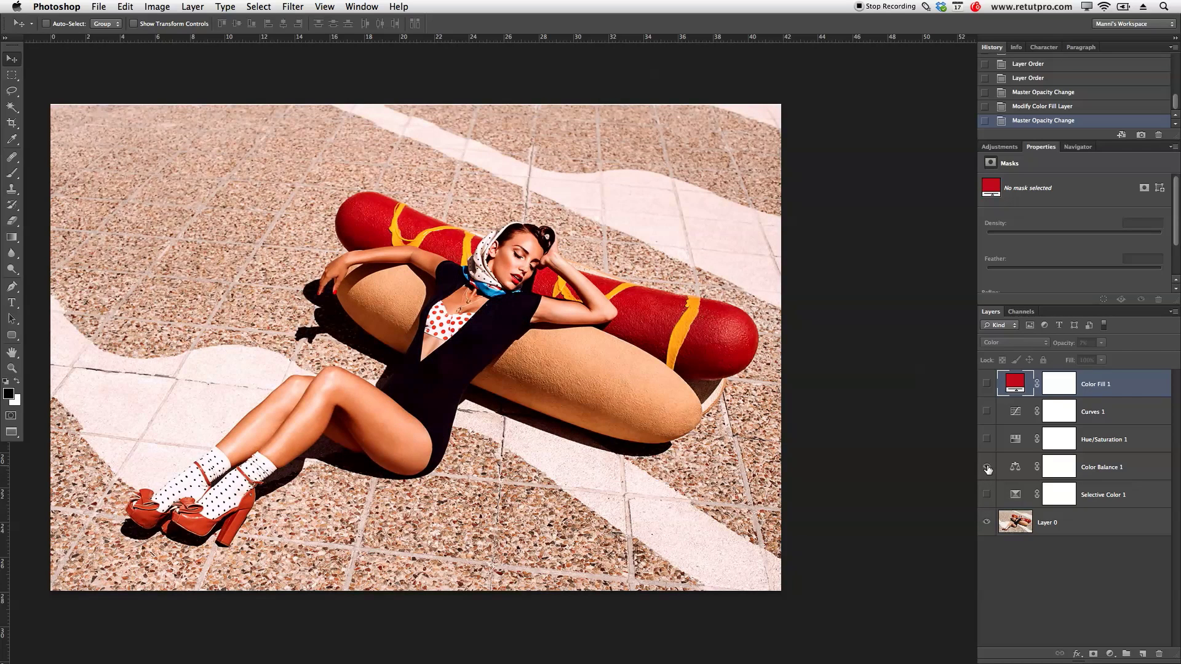
{"action": "left_click", "coordinate": [987, 469]}
{"action": "left_click", "coordinate": [987, 469]}
{"action": "left_click", "coordinate": [987, 469]}
{"action": "left_click", "coordinate": [987, 469]}
{"action": "left_click", "coordinate": [988, 469]}
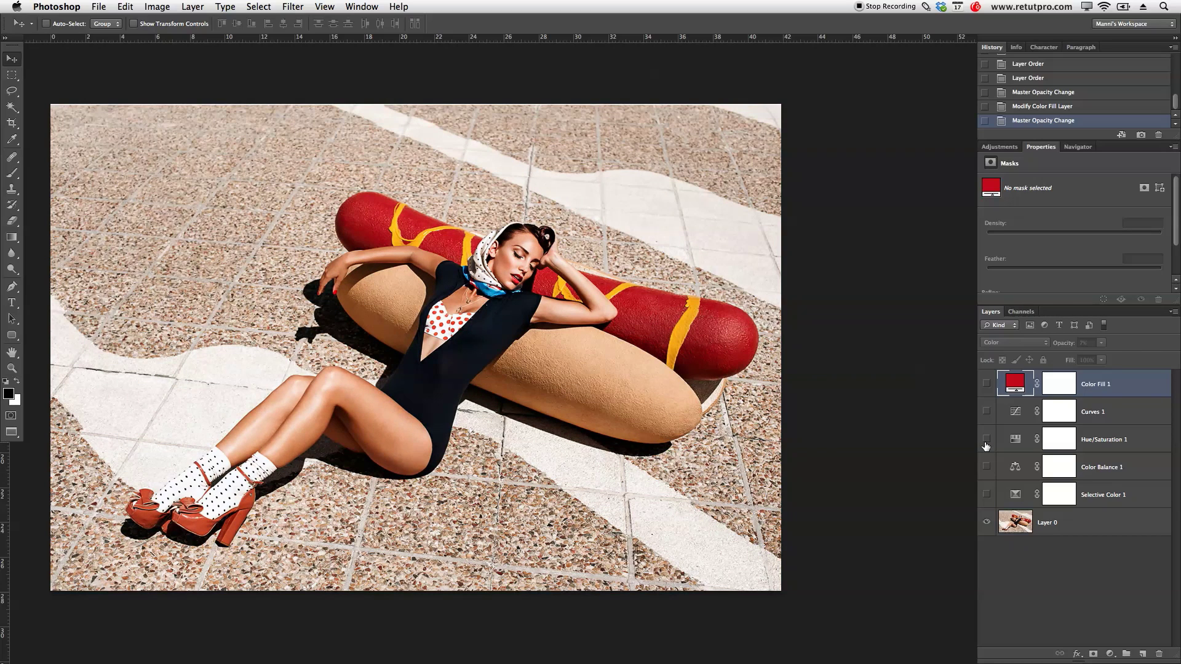
Preview the Hue/Saturation adjustment together with Color Balance, then hide both layers
{"action": "left_click", "coordinate": [987, 467]}
{"action": "left_click", "coordinate": [987, 440]}
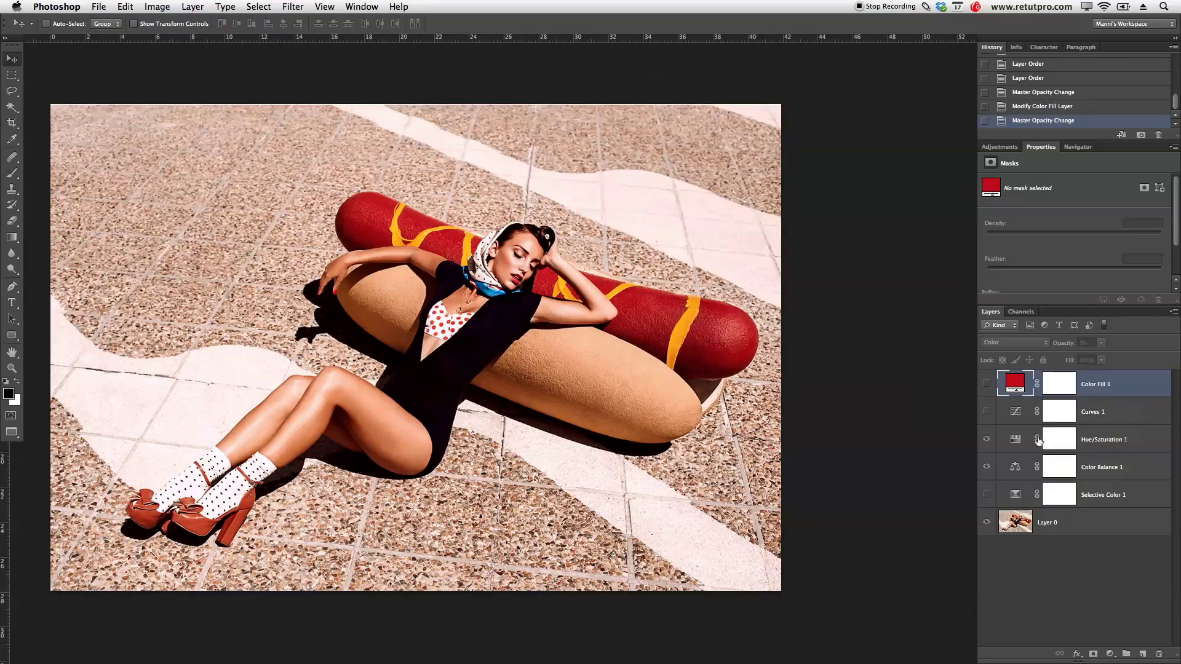
{"action": "left_click", "coordinate": [987, 466]}
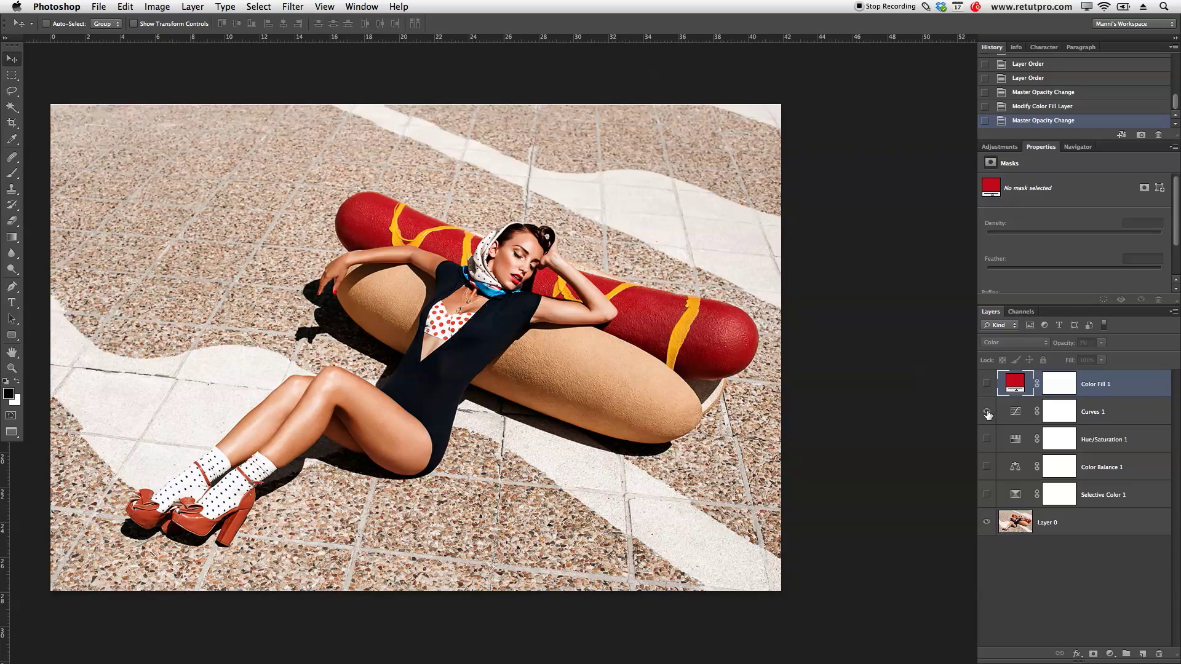
Show only the Curves adjustment over the photo and change its blend mode from Overlay to Normal
{"action": "left_click", "coordinate": [987, 413]}
{"action": "left_click", "coordinate": [1025, 411]}
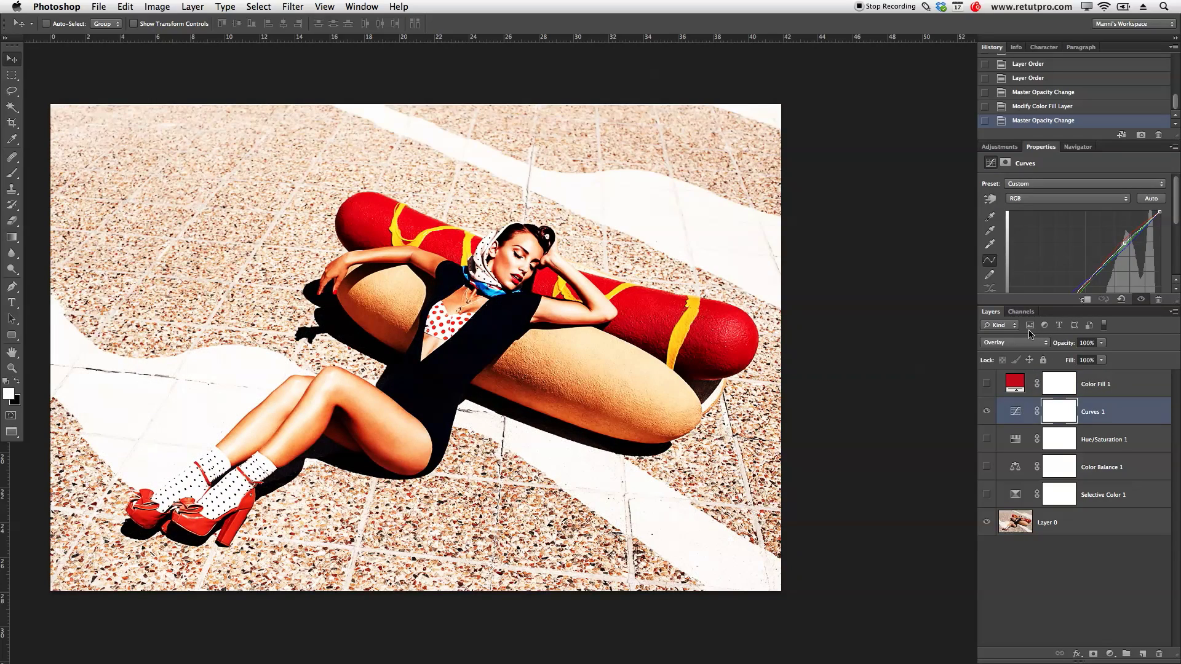
{"action": "left_click", "coordinate": [1025, 342]}
{"action": "left_click", "coordinate": [1004, 230]}
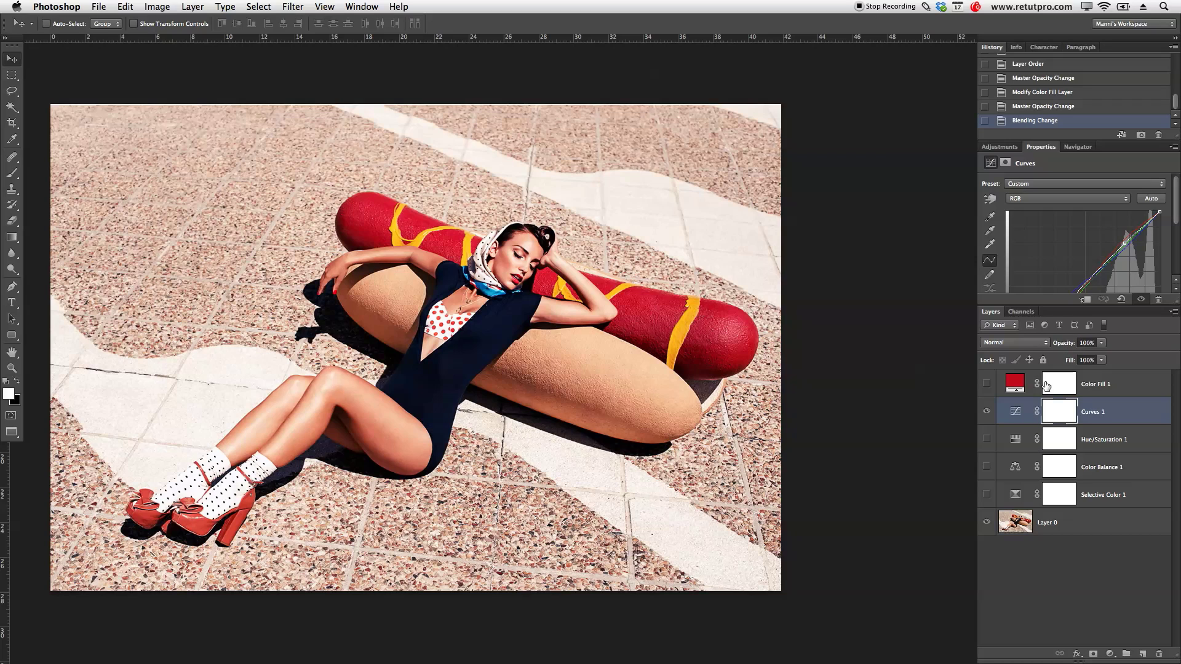
Compare the image with and without the Curves adjustment in Normal mode
{"action": "left_click", "coordinate": [987, 412]}
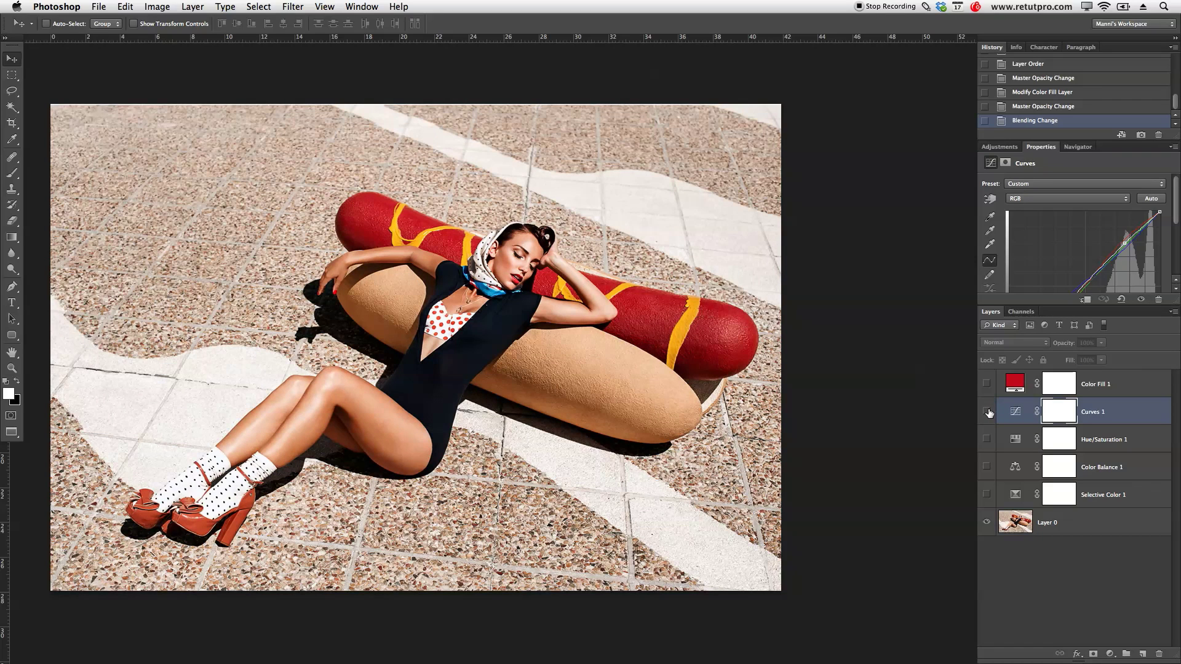
{"action": "left_click", "coordinate": [987, 412]}
{"action": "left_click", "coordinate": [987, 412]}
{"action": "left_click", "coordinate": [987, 412]}
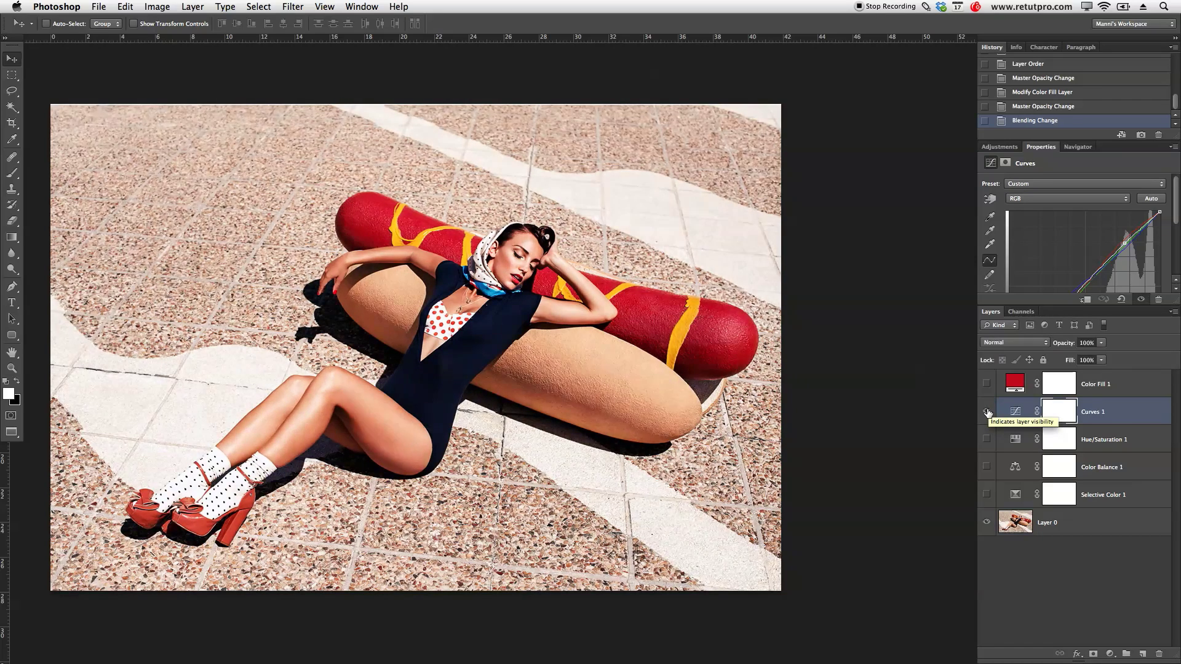
{"action": "left_click", "coordinate": [986, 412]}
{"action": "left_click", "coordinate": [985, 412]}
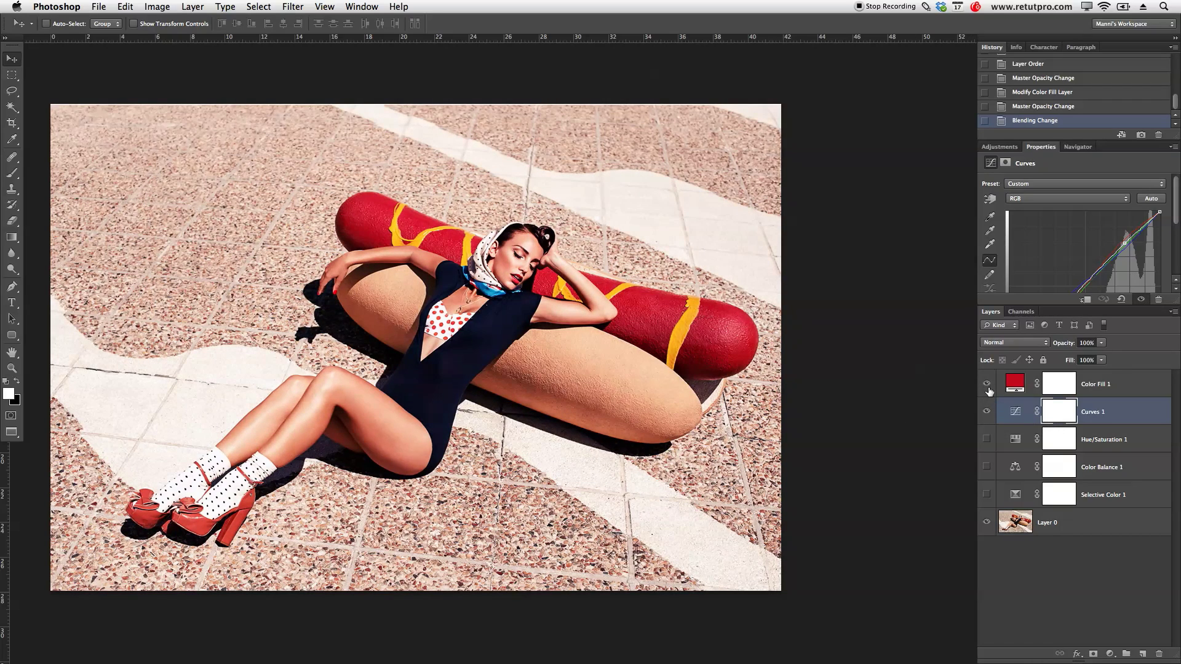
Hide the Curves layer, raise the red fill layer's opacity to 16%, and check its effect on the photo alone
{"action": "left_click", "coordinate": [987, 411]}
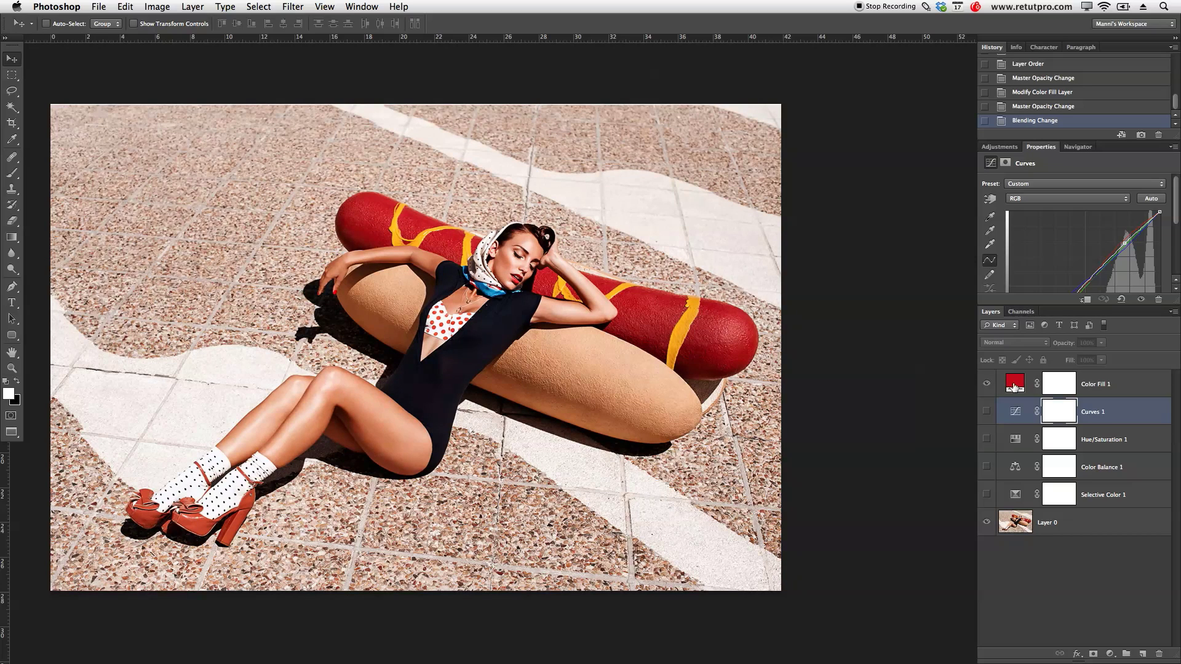
{"action": "left_click", "coordinate": [1014, 385]}
{"action": "left_click_drag", "start_coordinate": [1065, 346], "coordinate": [1072, 346]}
{"action": "left_click", "coordinate": [986, 385]}
{"action": "left_click", "coordinate": [987, 386]}
Show the Curves layer again and compare it with and without the red fill, leaving the fill hidden
{"action": "left_click", "coordinate": [986, 413]}
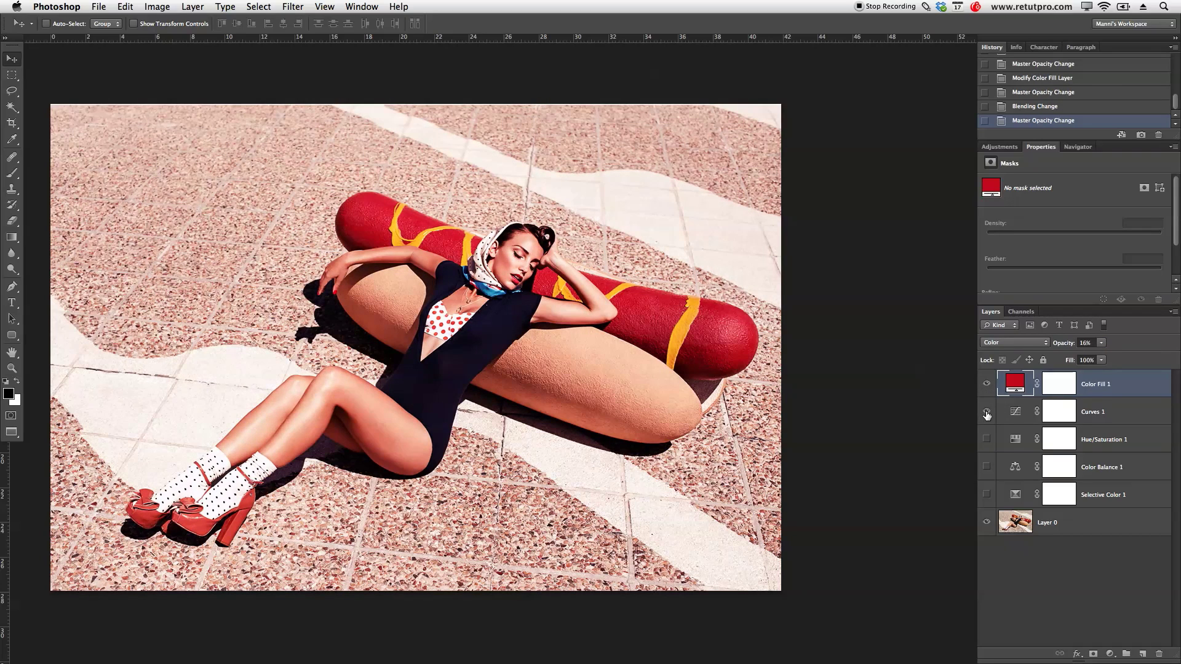
{"action": "left_click", "coordinate": [987, 385]}
{"action": "left_click", "coordinate": [987, 385]}
{"action": "left_click", "coordinate": [987, 386]}
{"action": "left_click", "coordinate": [987, 385]}
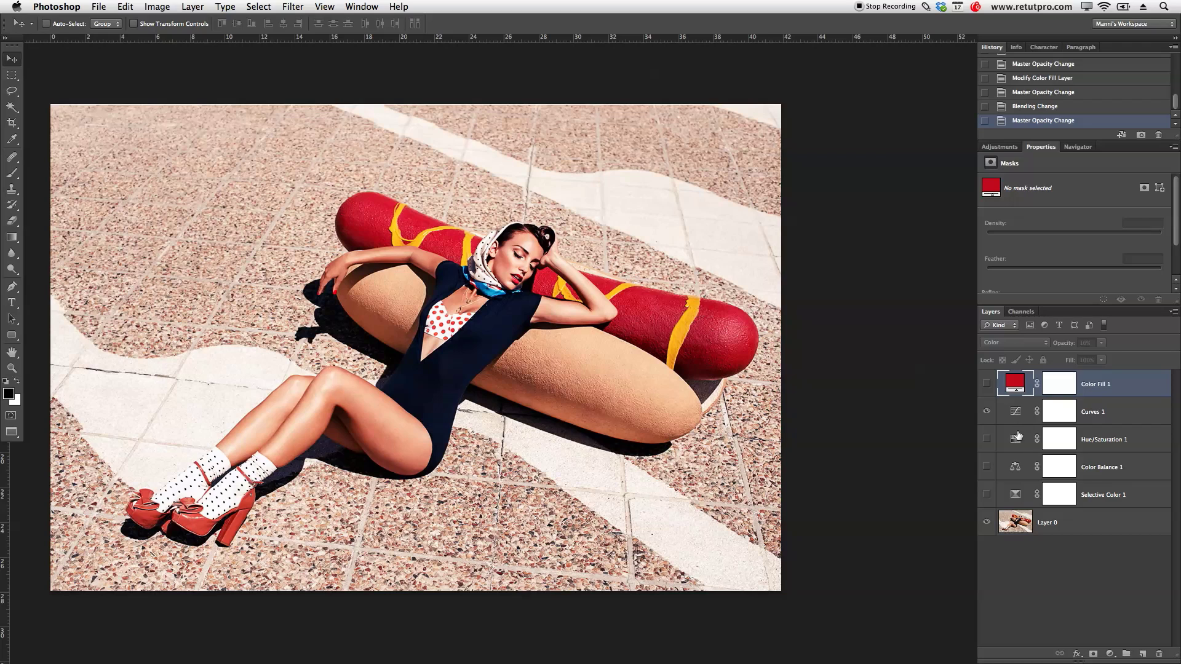
Move the red fill layer directly above Selective Color, show both layers and hide Curves
{"action": "left_click_drag", "start_coordinate": [1015, 383], "coordinate": [1015, 485]}
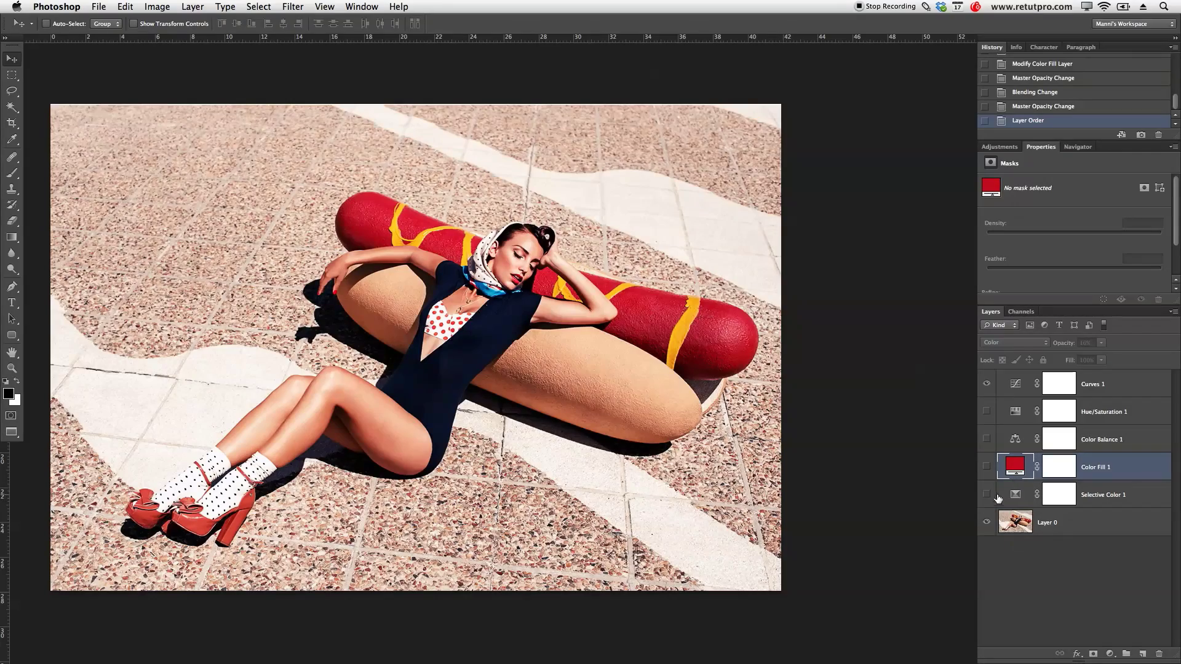
{"action": "left_click", "coordinate": [987, 494]}
{"action": "left_click", "coordinate": [987, 468]}
{"action": "left_click", "coordinate": [987, 383]}
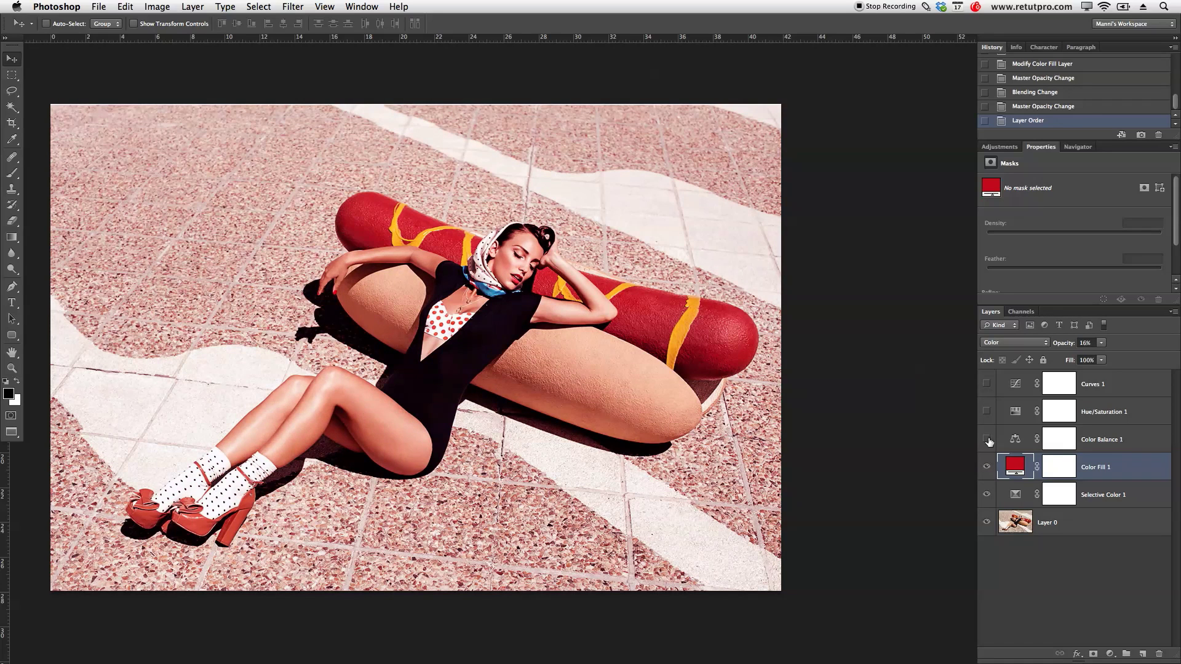
Compare the Selective Color grade with and without the red fill, then move the hidden fill layer back above Curves
{"action": "left_click", "coordinate": [987, 470]}
{"action": "left_click", "coordinate": [987, 470]}
{"action": "left_click", "coordinate": [988, 471]}
{"action": "left_click", "coordinate": [989, 470]}
{"action": "left_click", "coordinate": [986, 467]}
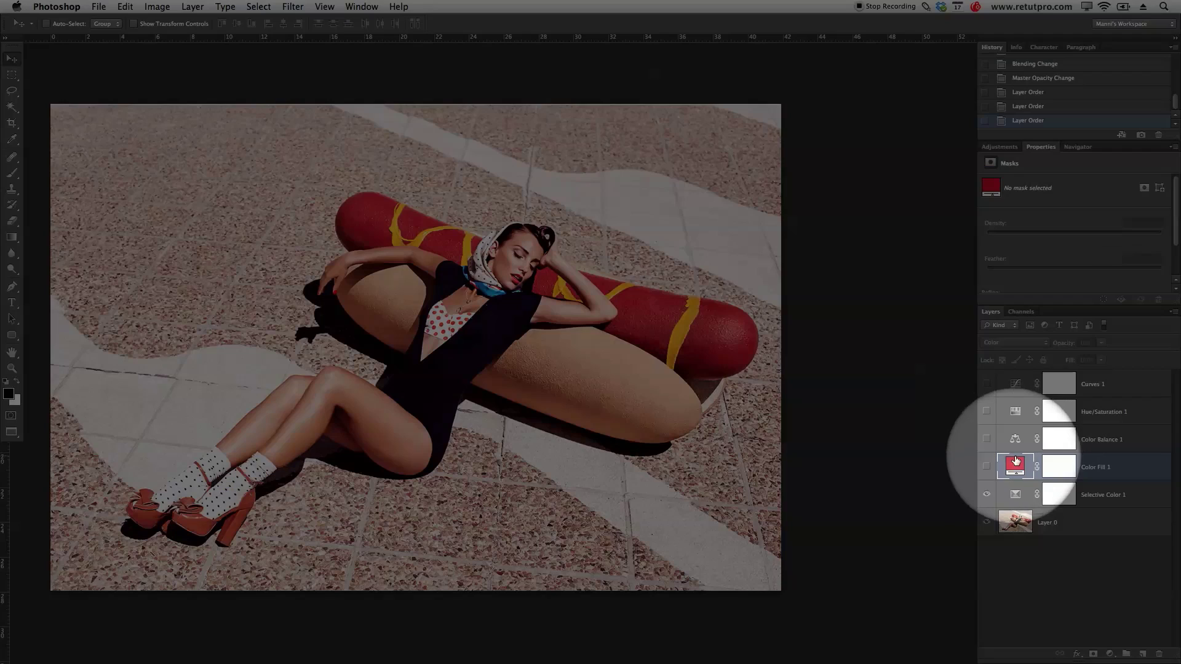
{"action": "left_click_drag", "start_coordinate": [1015, 461], "coordinate": [1014, 383]}
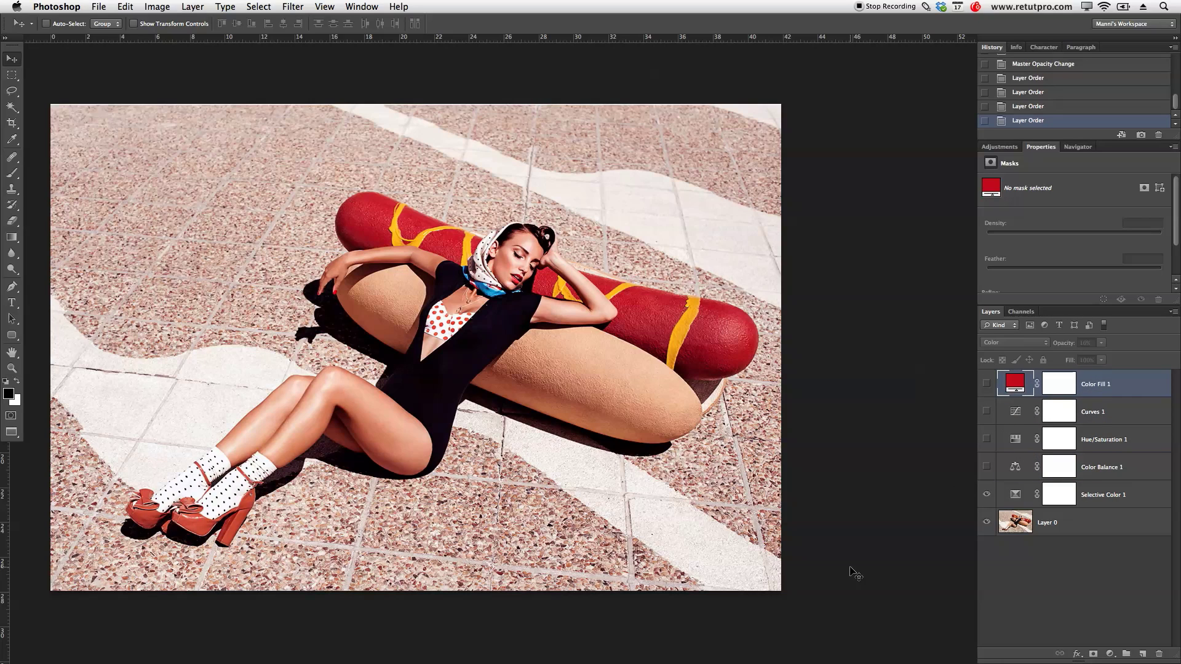